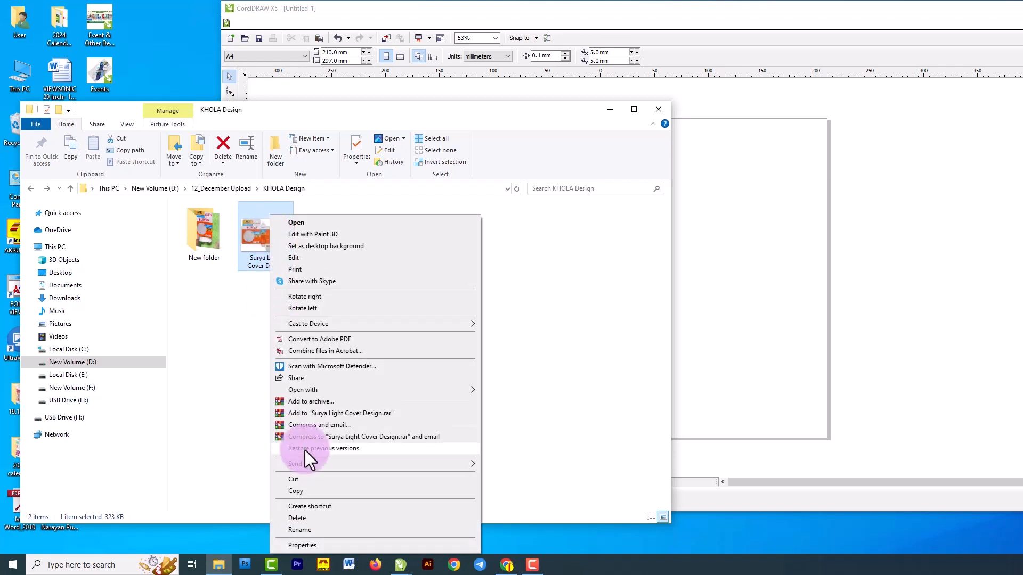
Copy the Surya Light Cover Design image from the KHOLA Design folder and paste it into the blank CorelDRAW document
left_click(294, 489)
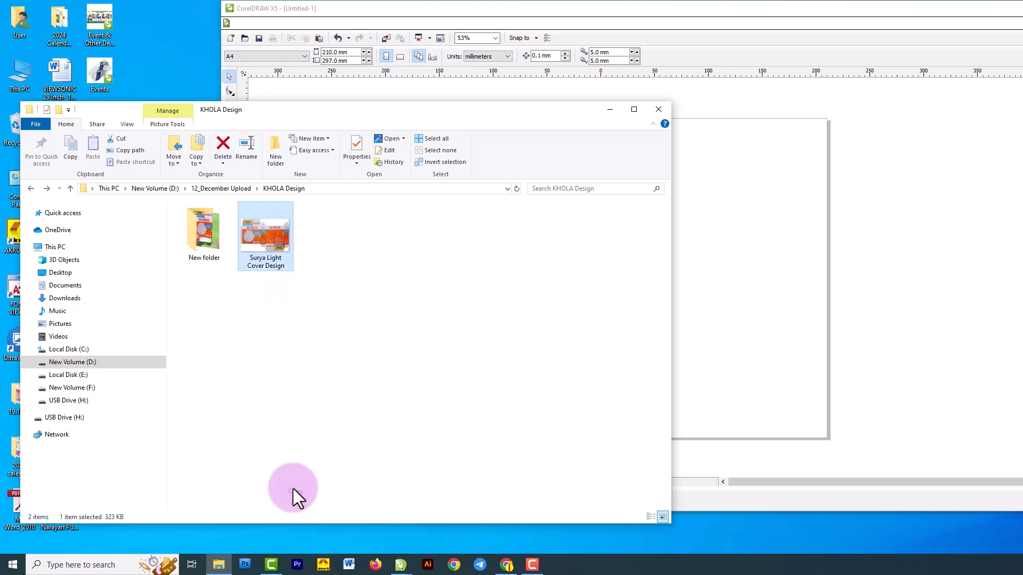
left_click(740, 292)
left_click_drag(587, 7, 398, 11)
left_click_drag(982, 513, 1016, 545)
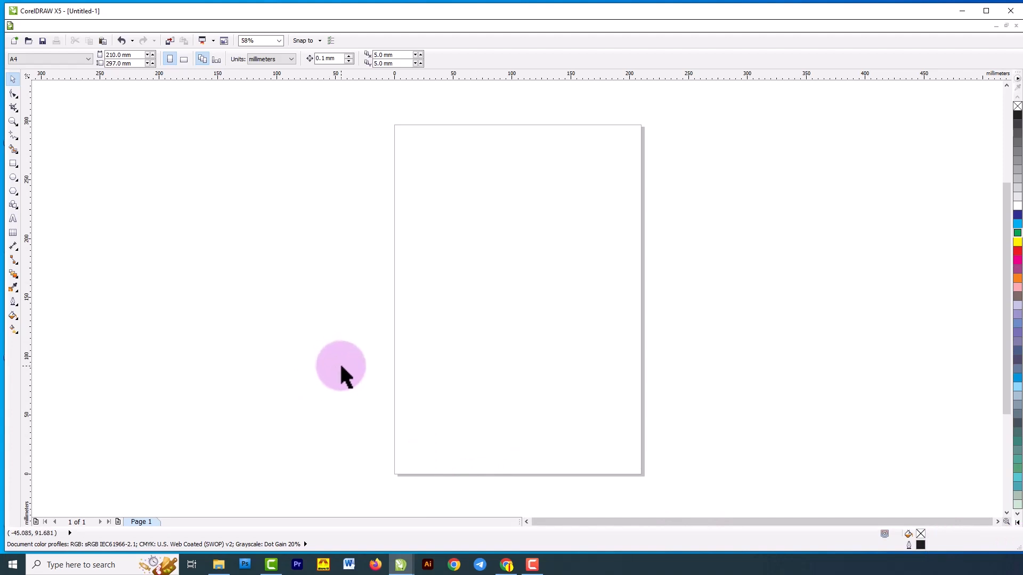
key("ctrl+v")
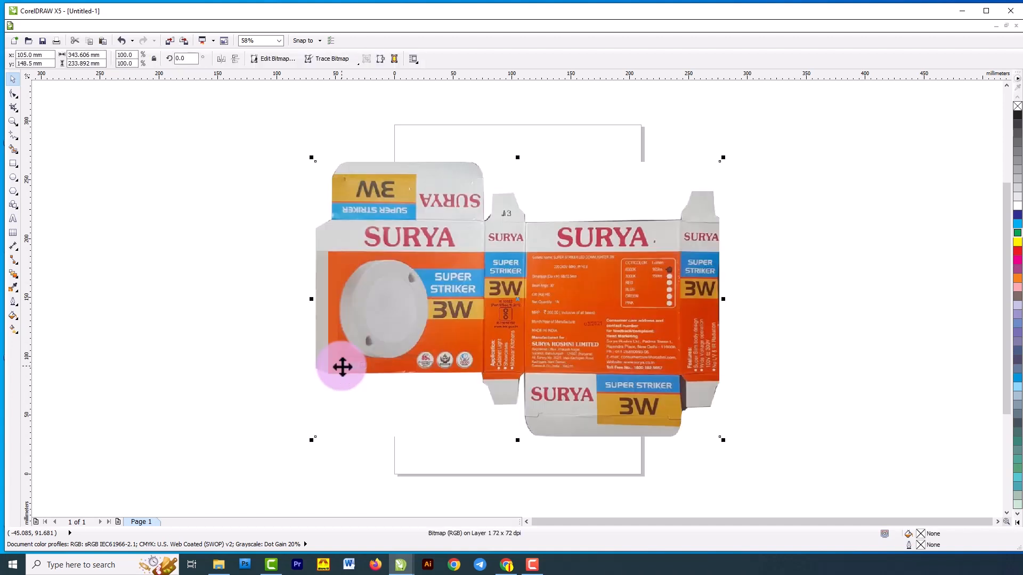
left_click(245, 321)
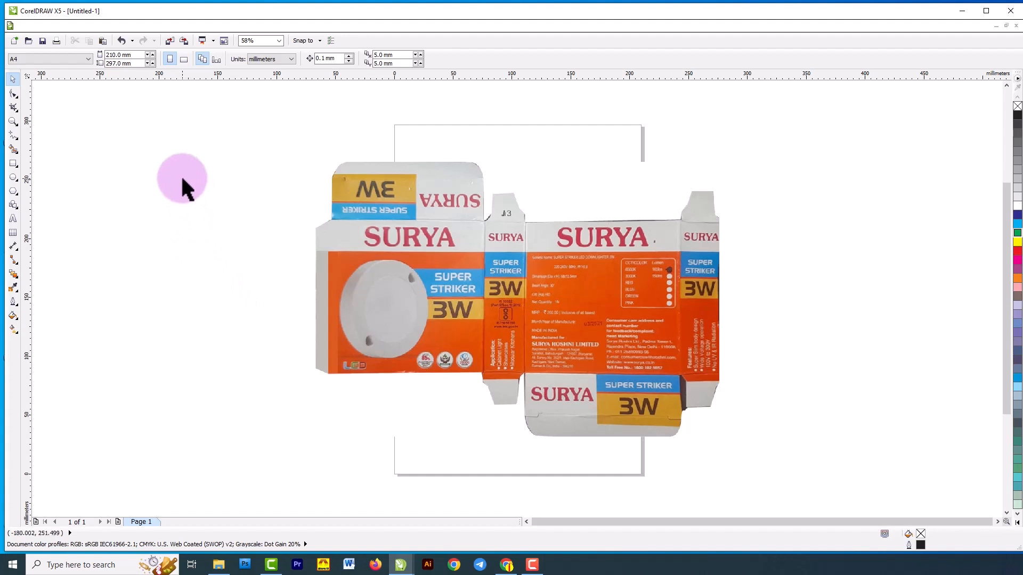
Switch the page to landscape and scale the pasted box image down to about 71% so it fits inside the page
left_click(183, 60)
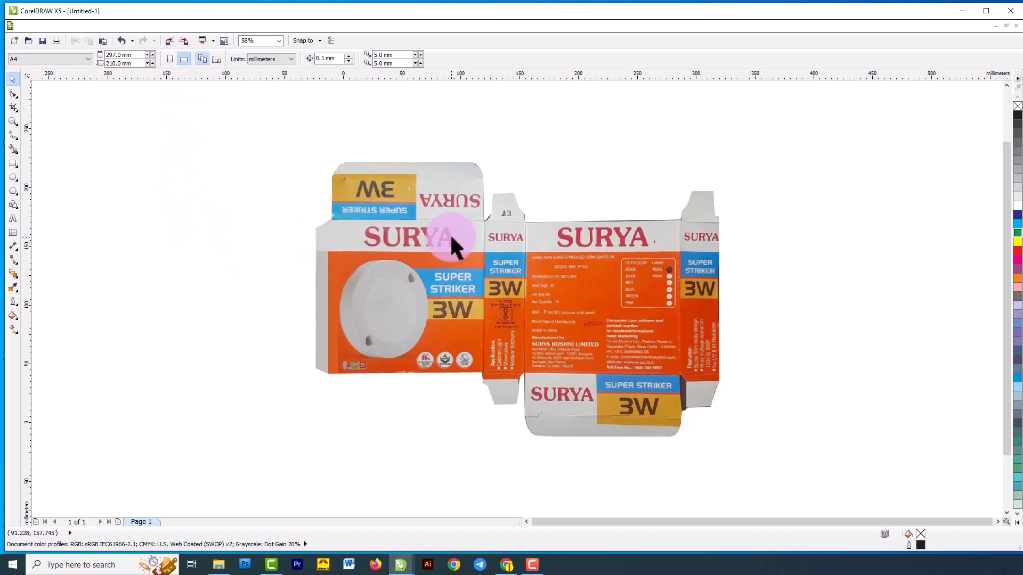
scroll(449, 233, "down", 2)
left_click_drag(472, 248, 537, 287)
left_click_drag(628, 371, 566, 327)
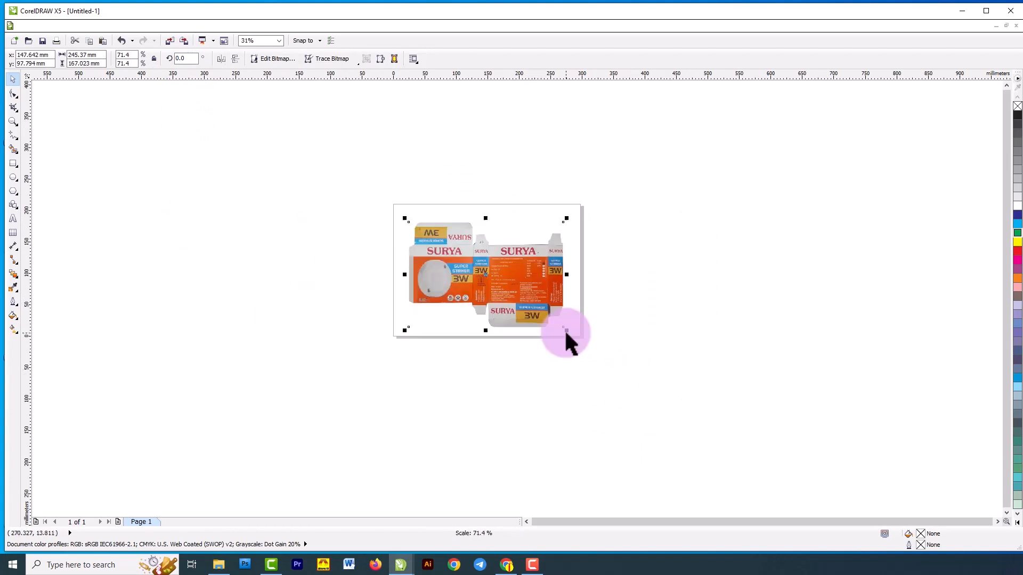
scroll(505, 265, "up", 2)
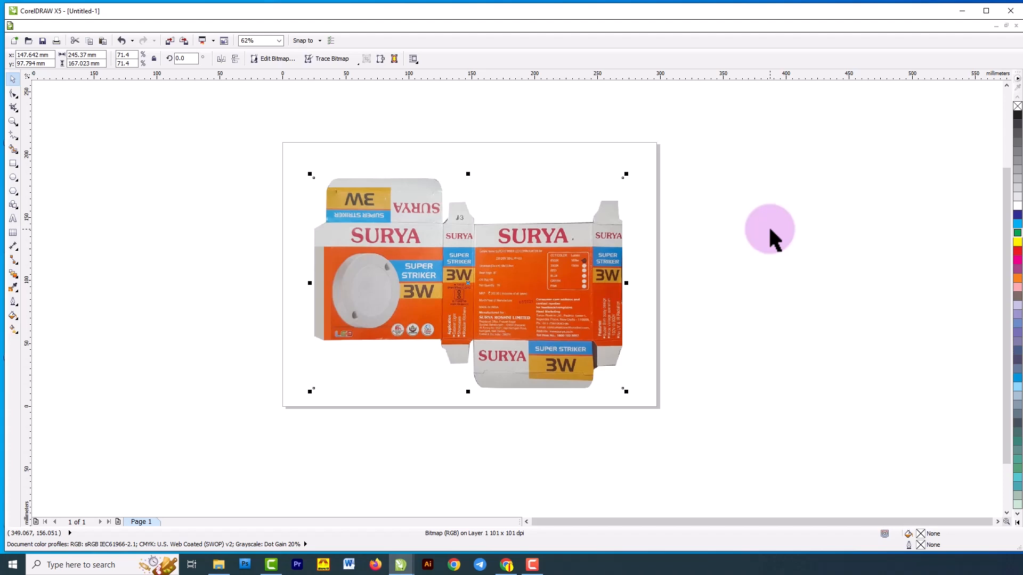
left_click(769, 233)
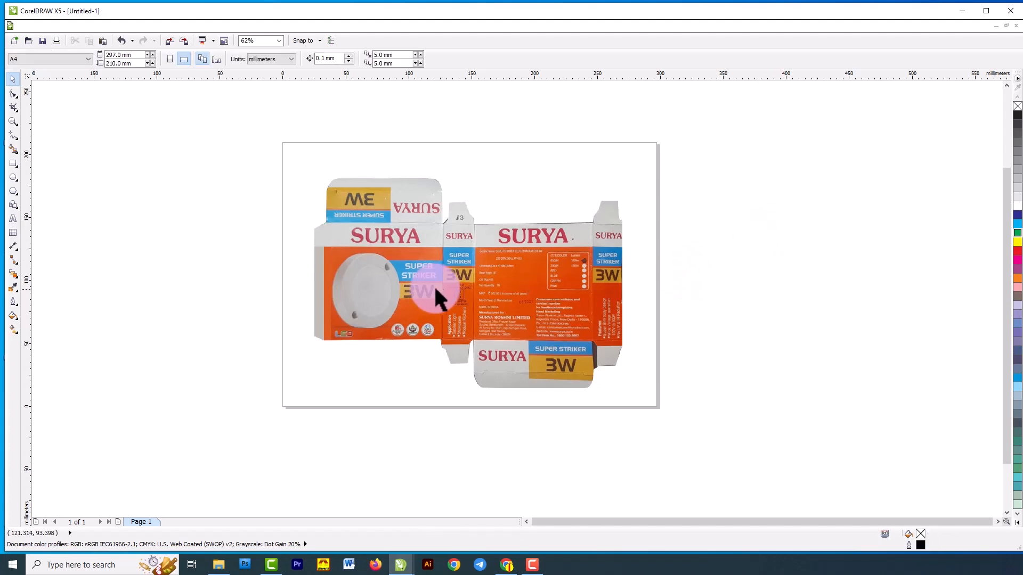
Move the box image down to clear the page area and set the document units to centimeters
left_click_drag(475, 276, 433, 455)
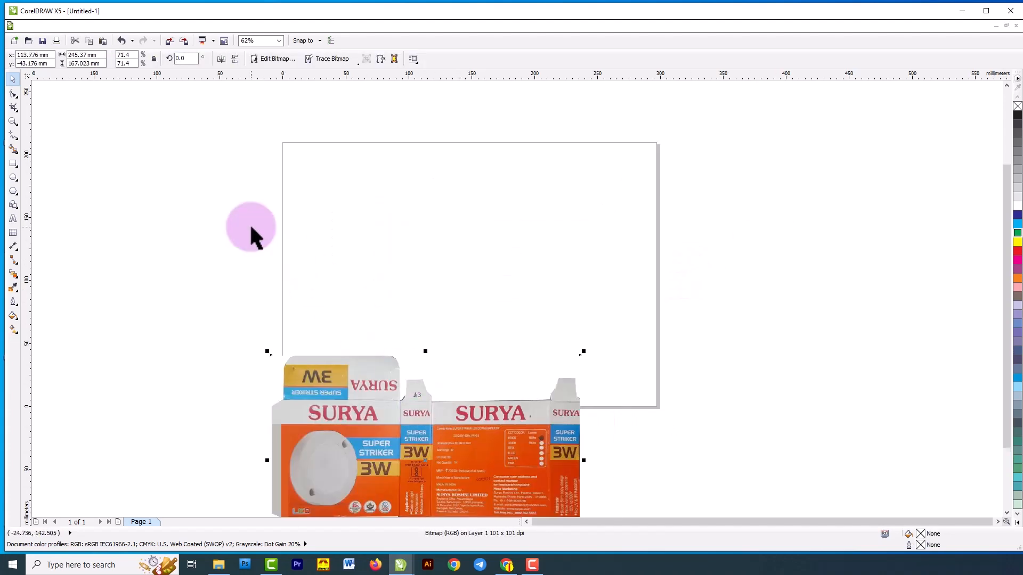
left_click(251, 230)
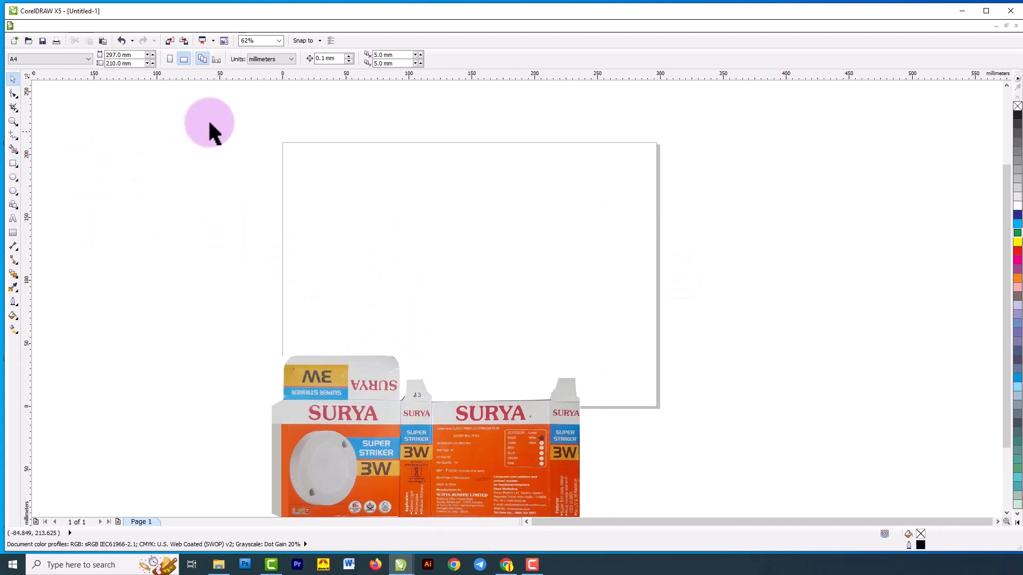
left_click(287, 60)
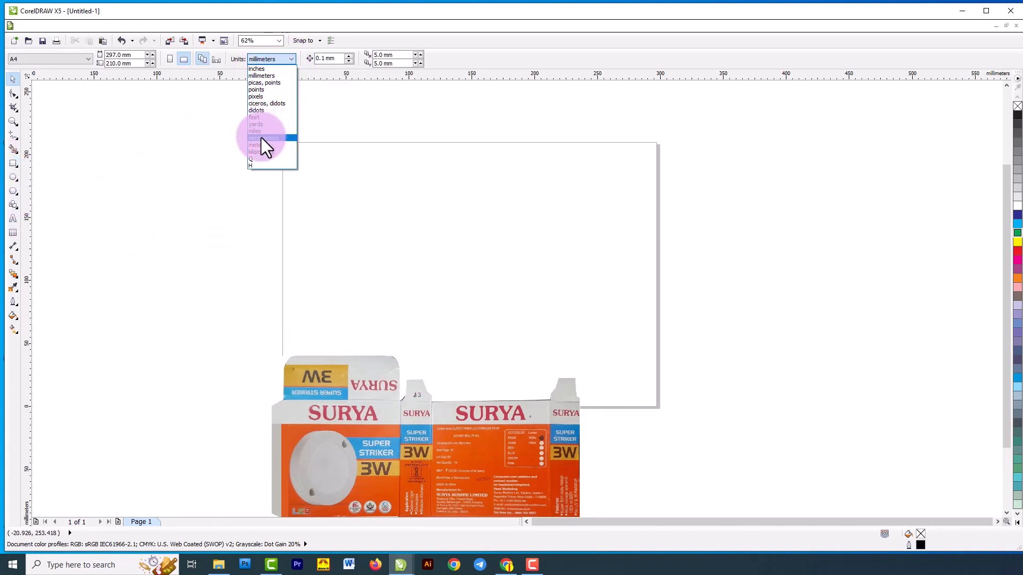
left_click(261, 137)
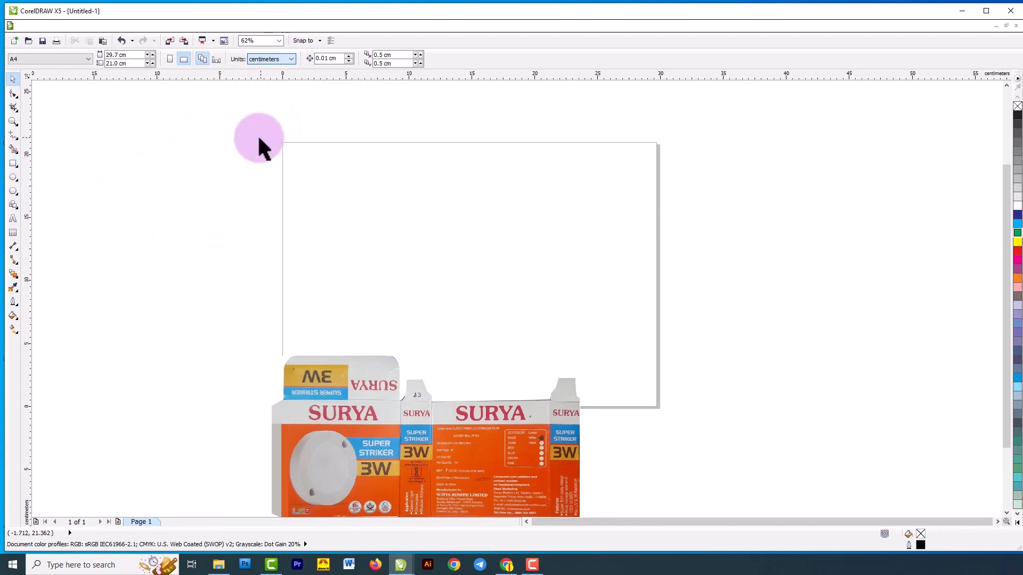
Draw a rectangle about 16.3 by 9.3 cm on the page and set its size to 19 by 13 cm
left_click(13, 164)
mouse_move(354, 193)
left_mouse_down()
mouse_move(539, 288)
mouse_move(558, 309)
left_mouse_up()
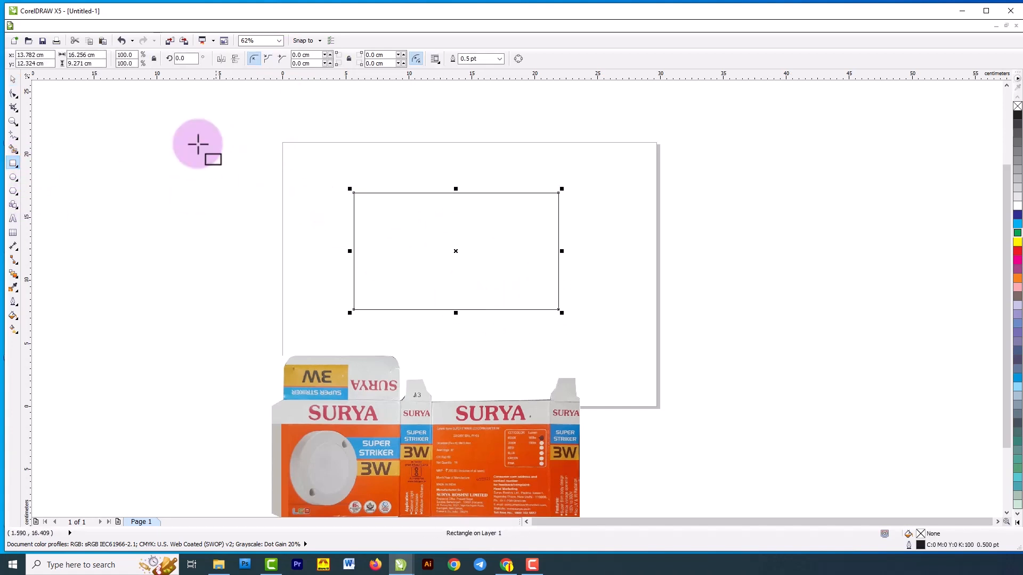
left_click(14, 79)
left_click(479, 168)
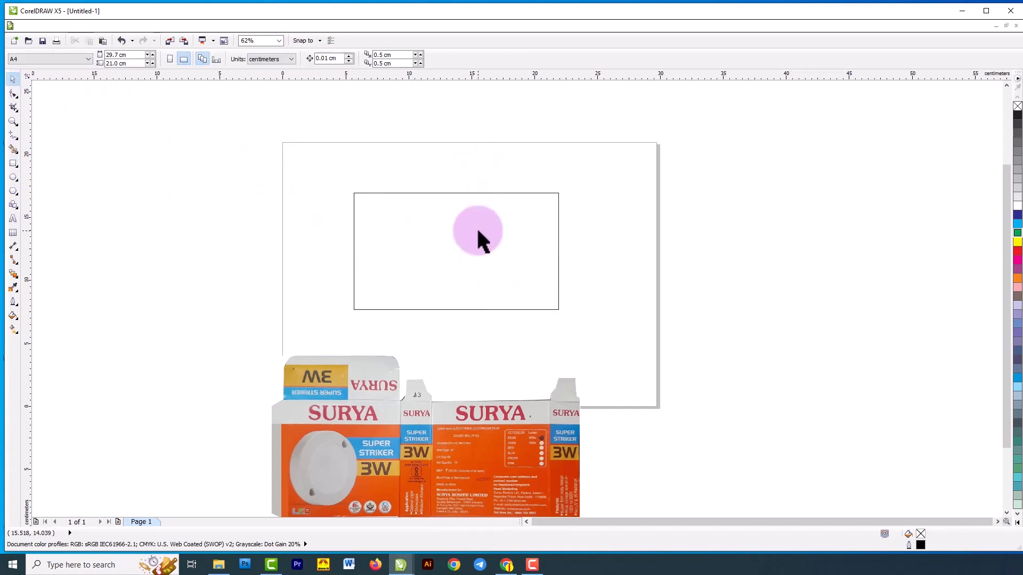
left_click(478, 230)
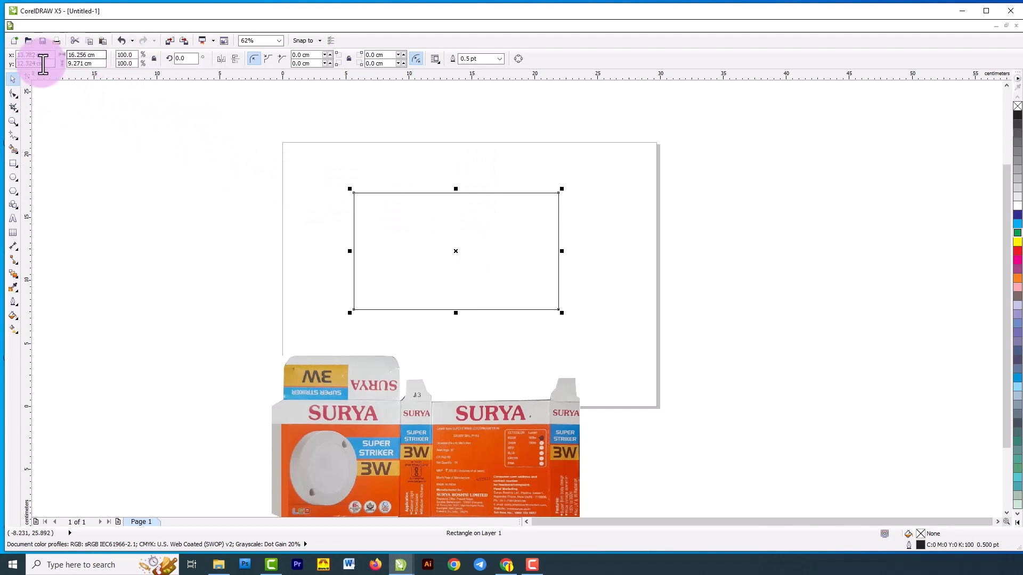
left_click_drag(98, 56, 62, 56)
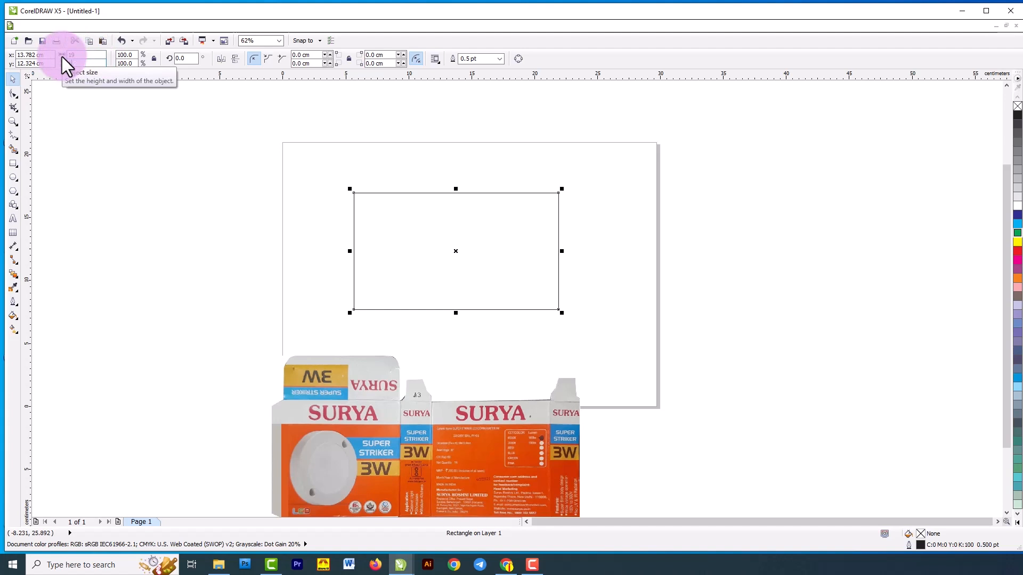
key("Return")
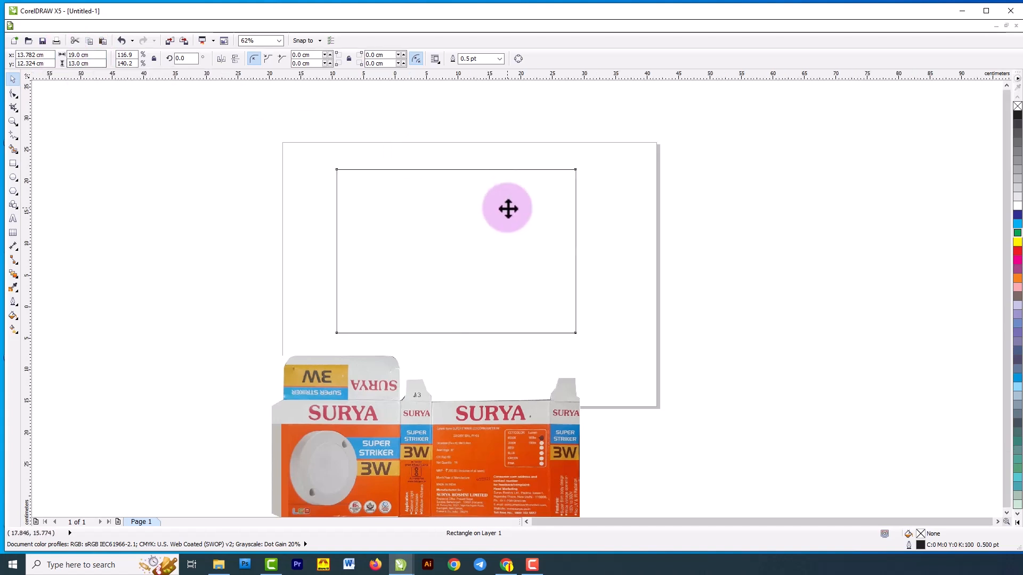
Move the box image back onto the page and delete the rectangle
scroll(507, 207, "down", 1)
left_click(476, 335)
left_click_drag(457, 336, 469, 229)
left_click(459, 189)
key("Delete")
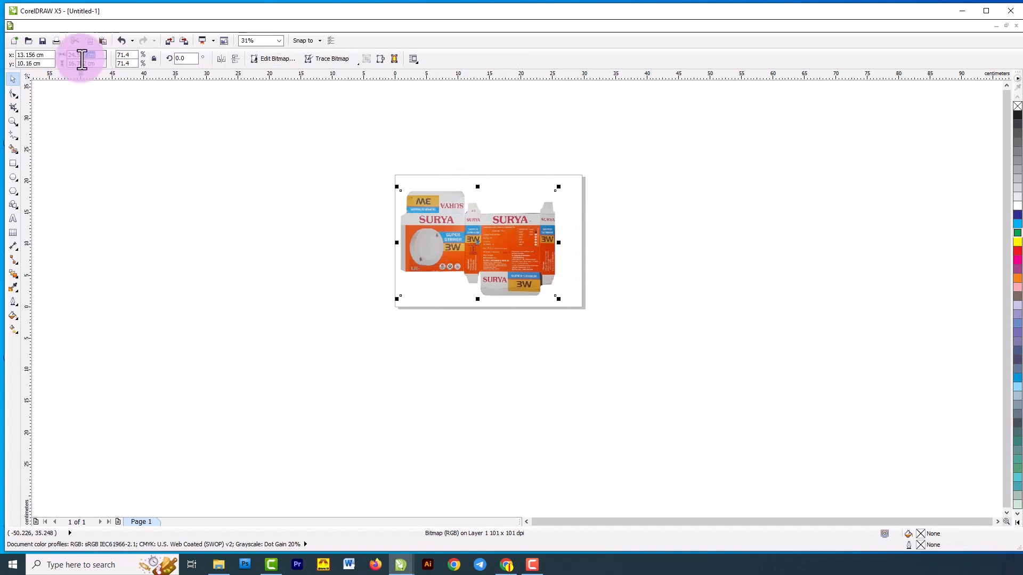
Set the box image's size to 19 cm wide by 13 cm high and nudge it slightly upward on the page
type("19")
key("Tab")
type("13")
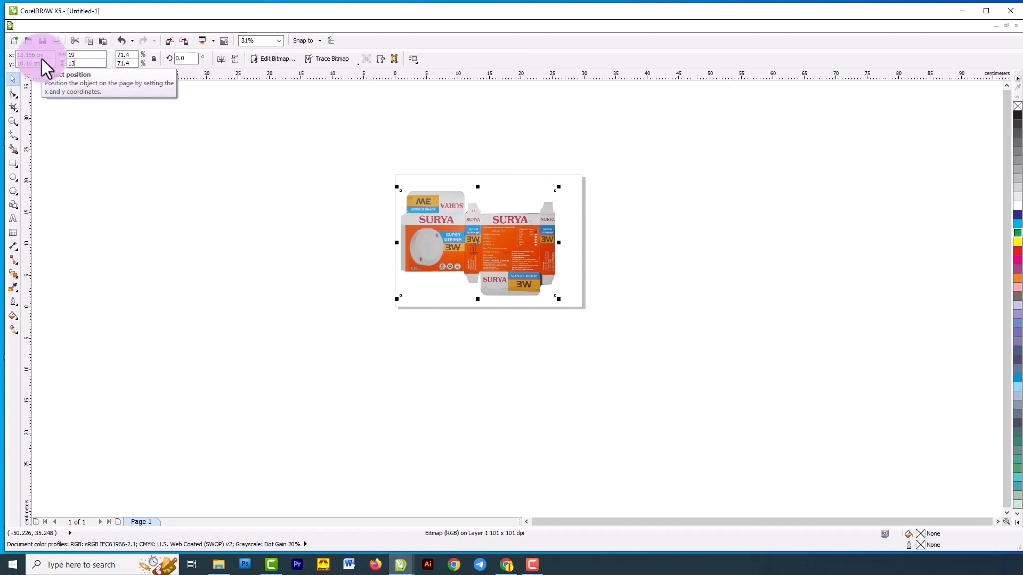
key("Return")
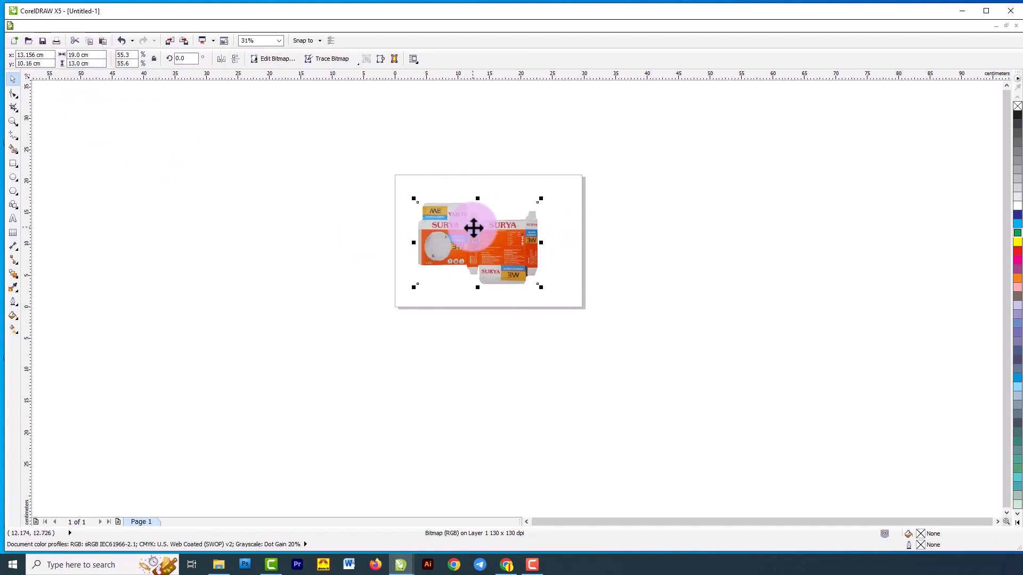
scroll(482, 233, "up", 1)
left_click_drag(487, 229, 485, 219)
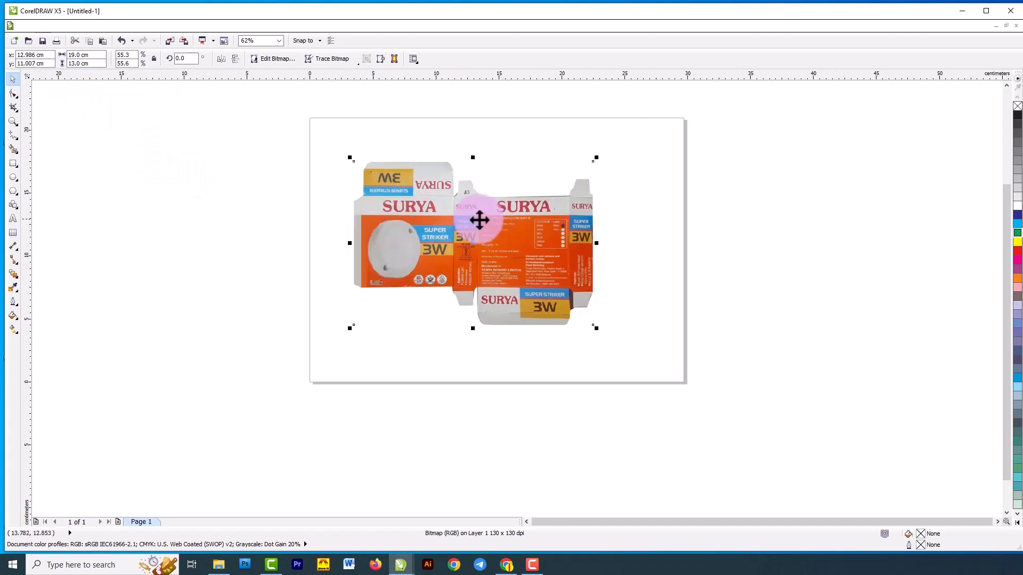
key("Escape")
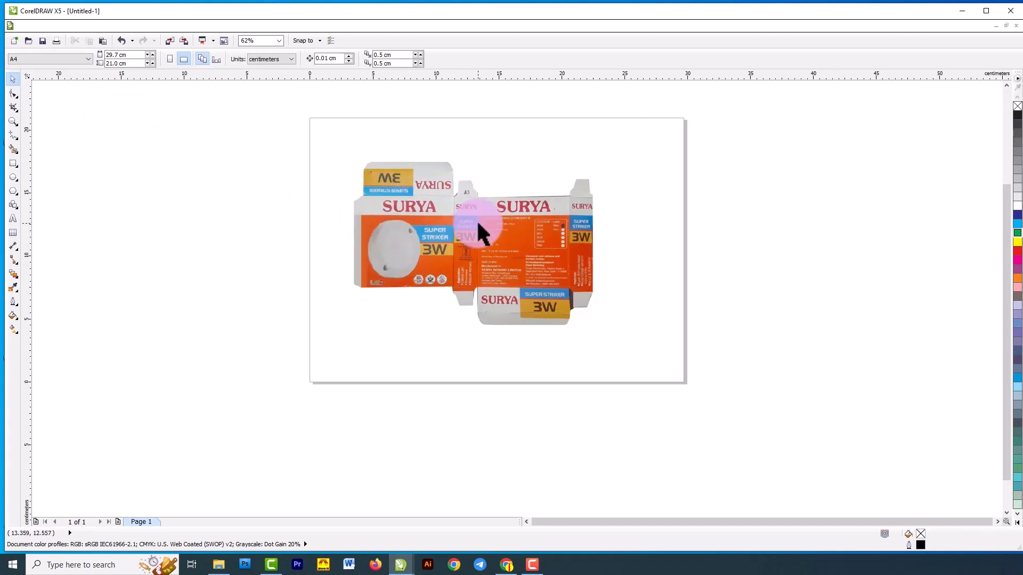
scroll(439, 223, "up", 1)
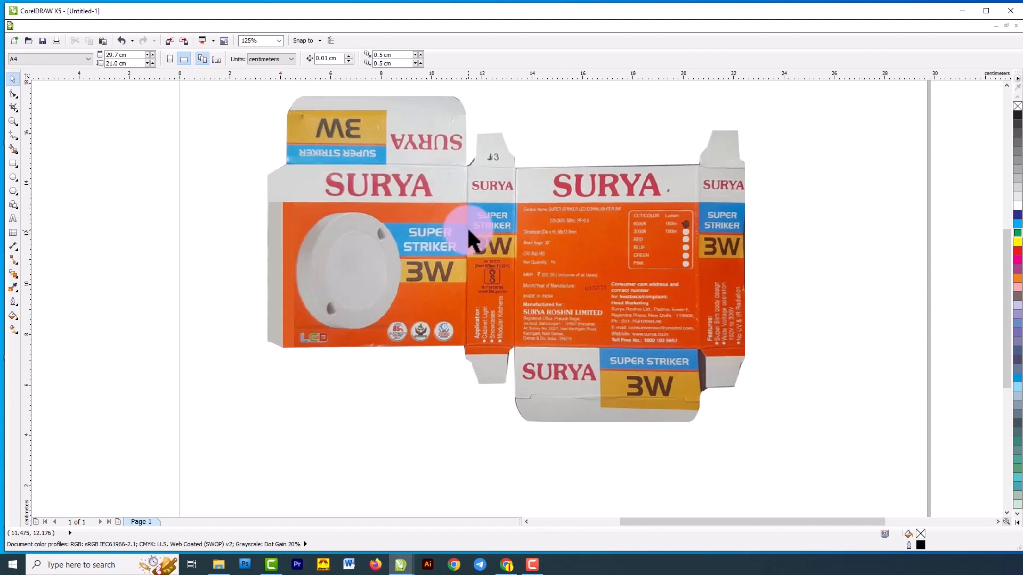
scroll(467, 226, "down", 1)
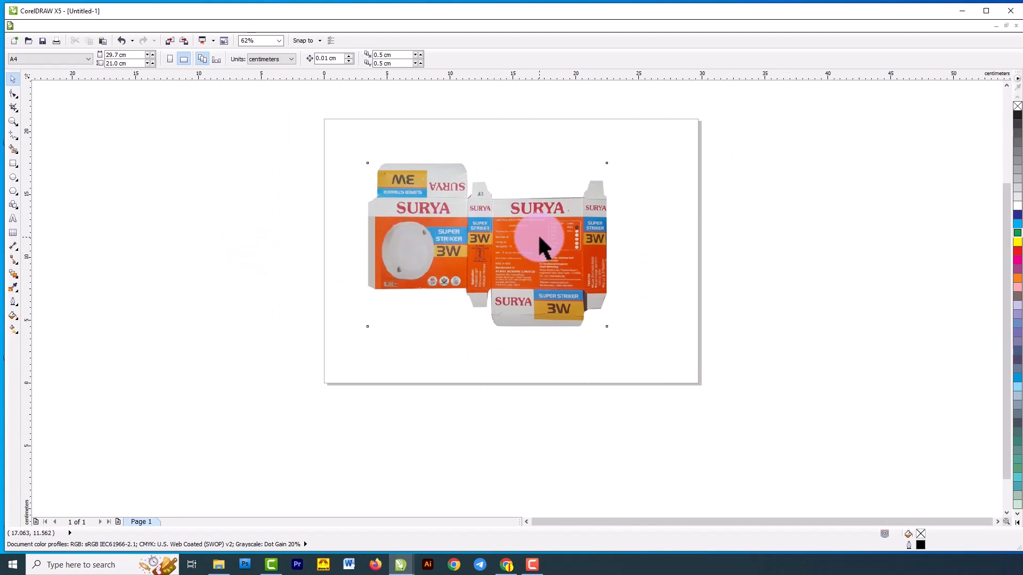
left_click(539, 238)
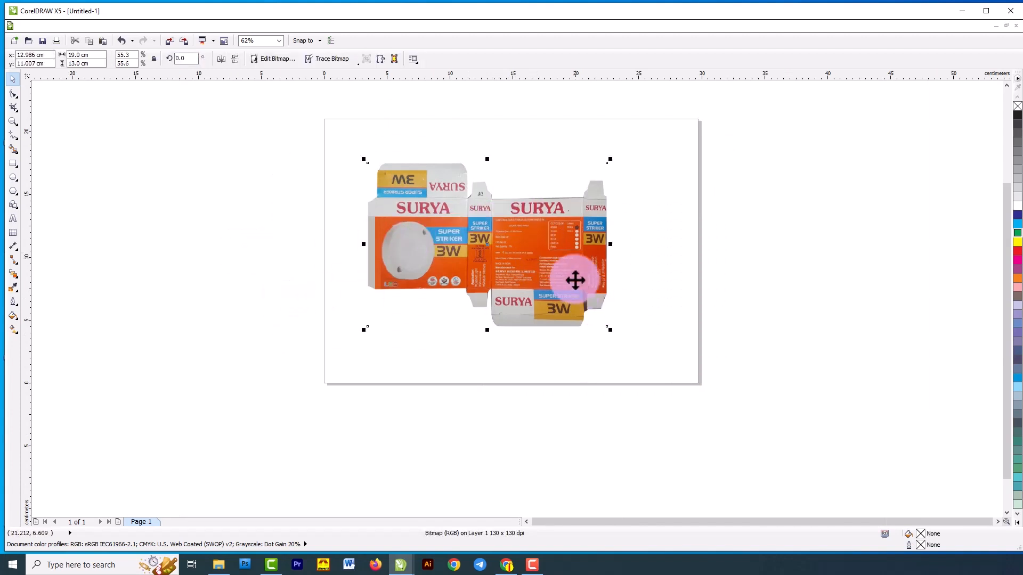
scroll(538, 232, "up", 1)
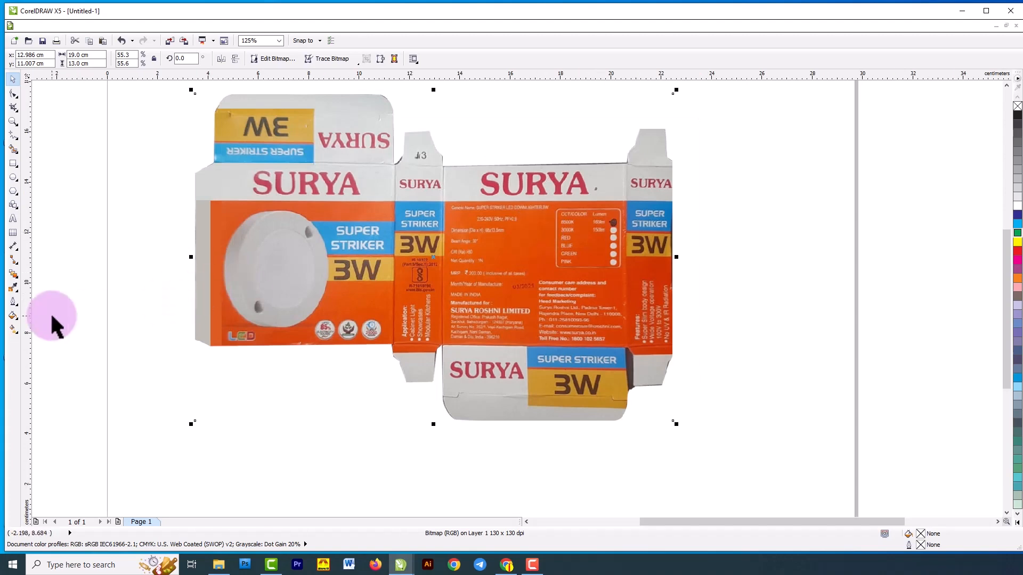
right_click(377, 245)
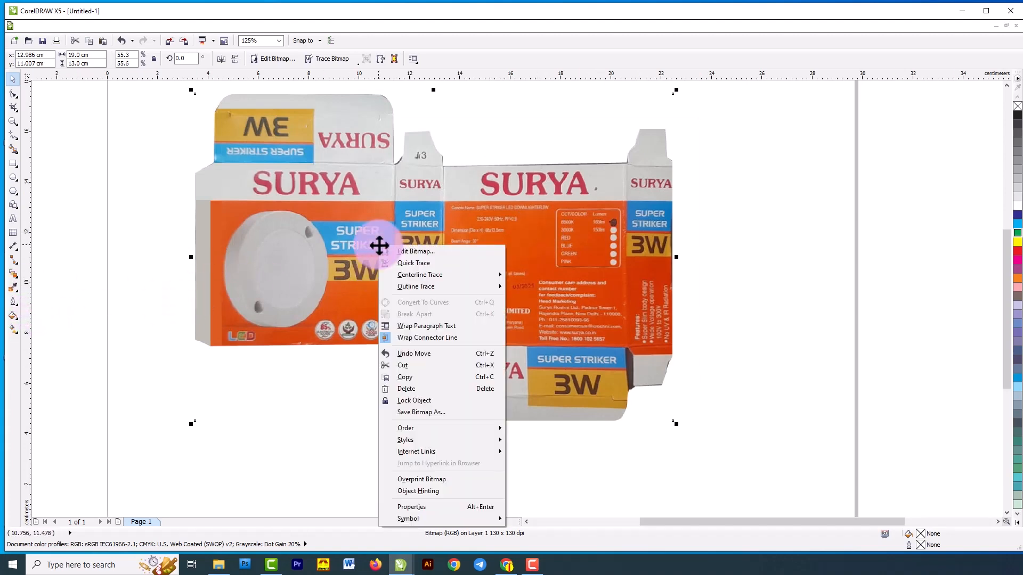
left_click(329, 316)
left_click(329, 316)
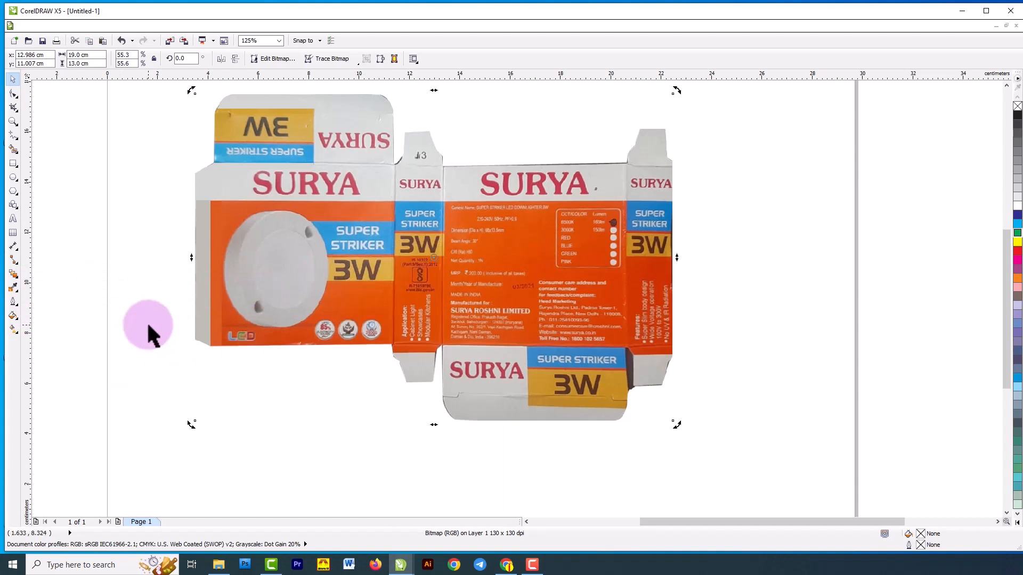
Apply a uniform transparency of 50 in Normal mode to the box image
left_click(379, 256)
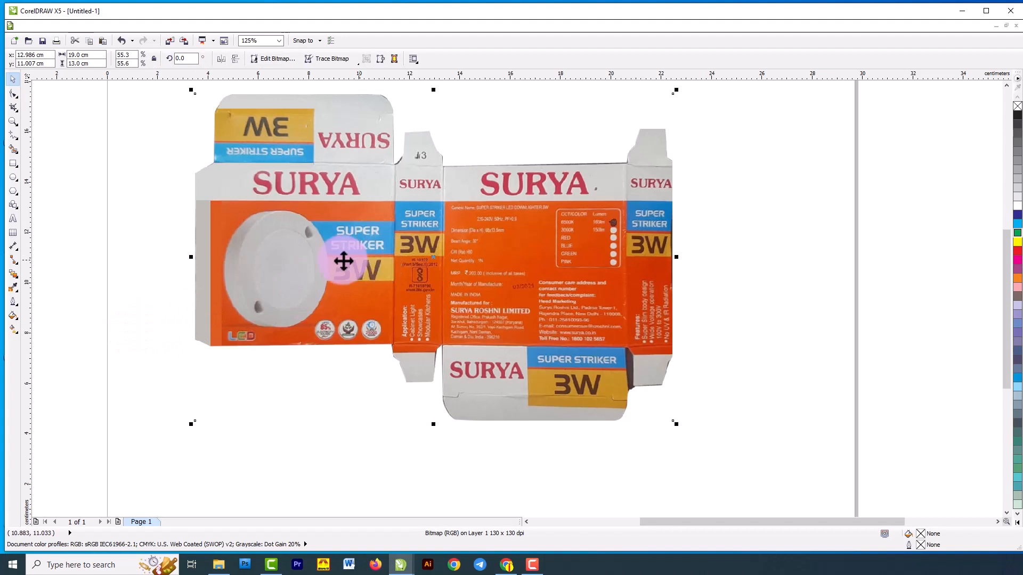
left_click(17, 277)
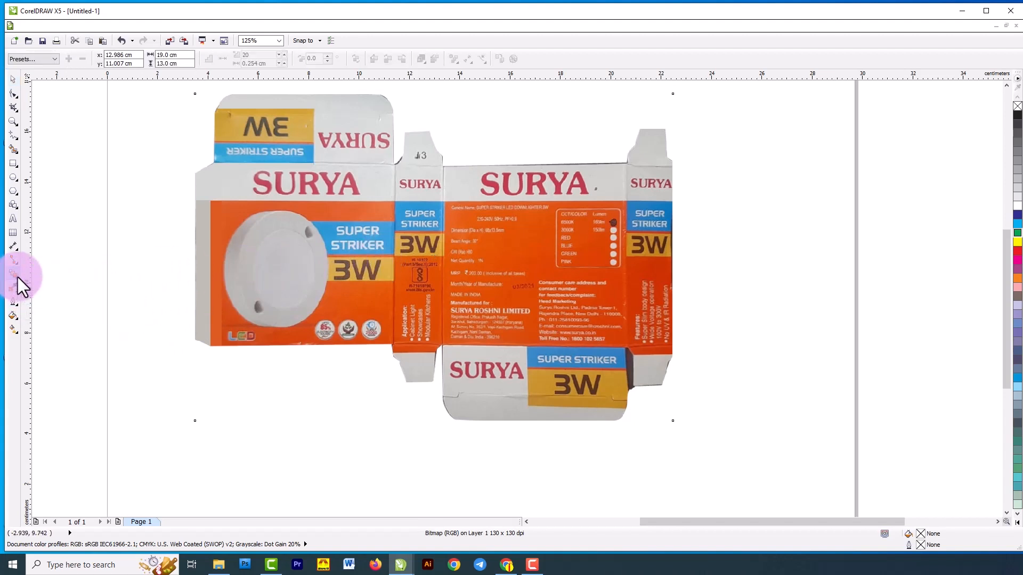
left_click(18, 278)
left_click(59, 343)
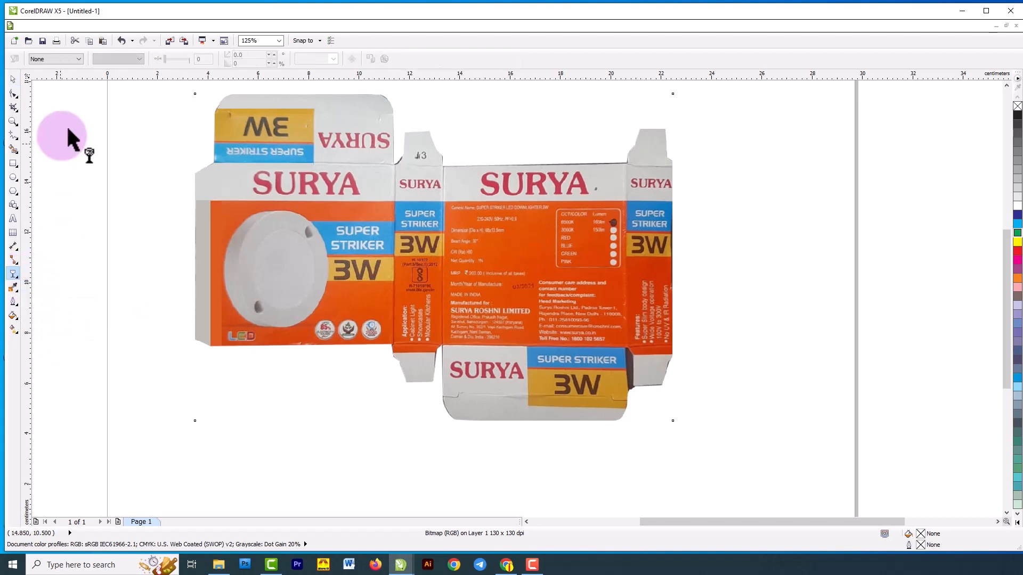
left_click(58, 61)
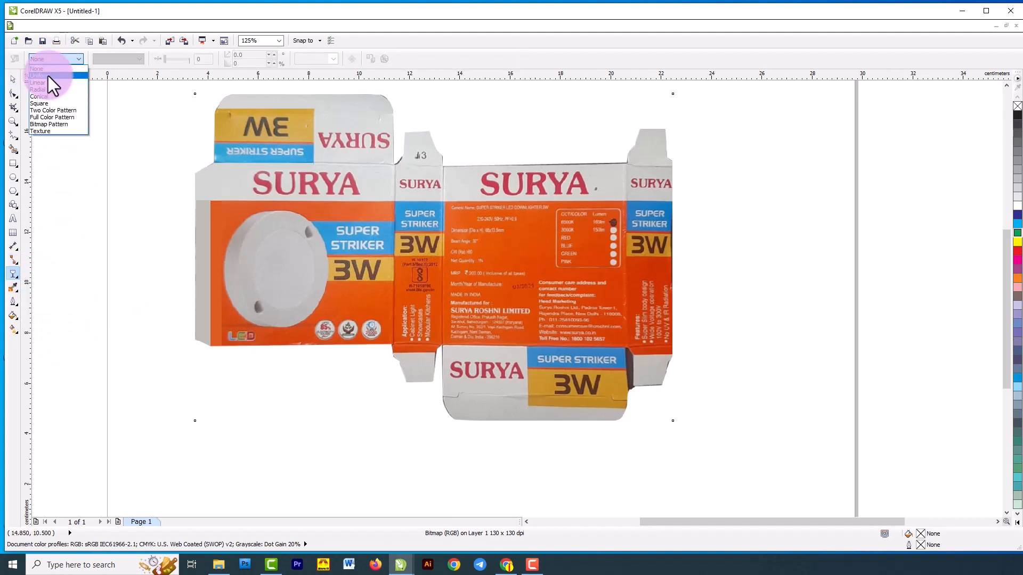
left_click(48, 76)
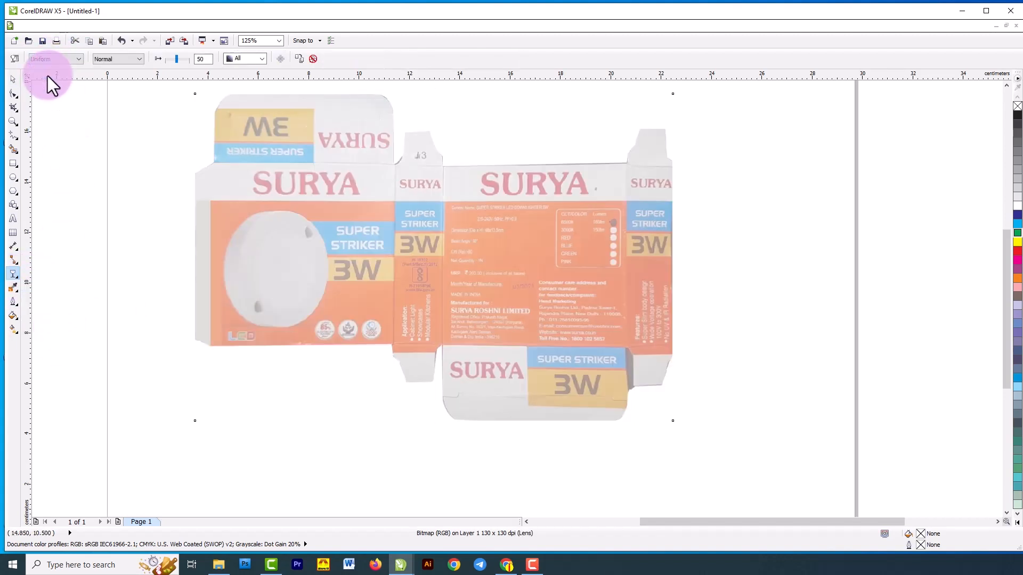
left_click(14, 81)
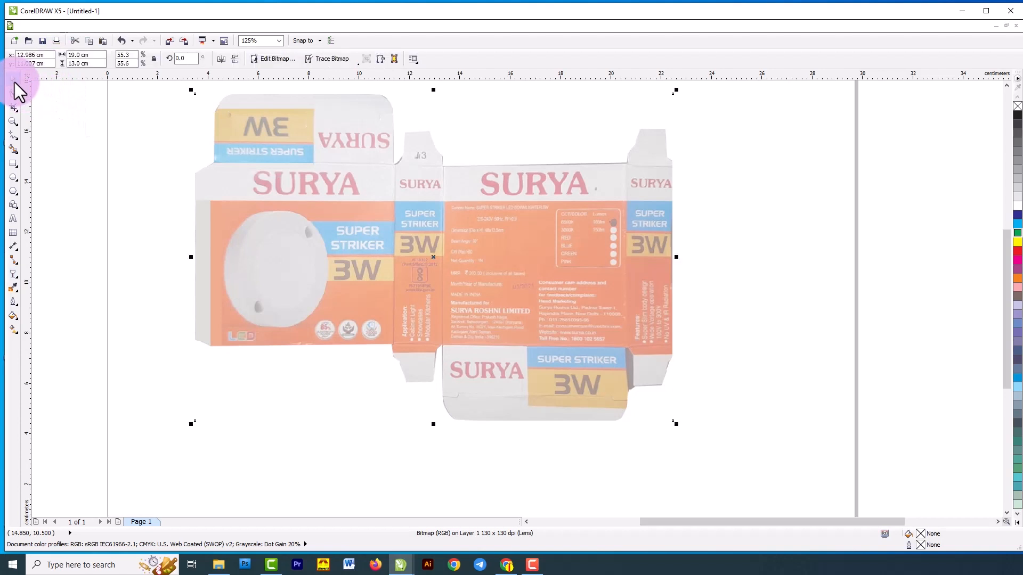
Lock the faded box image in place on the page
right_click(318, 155)
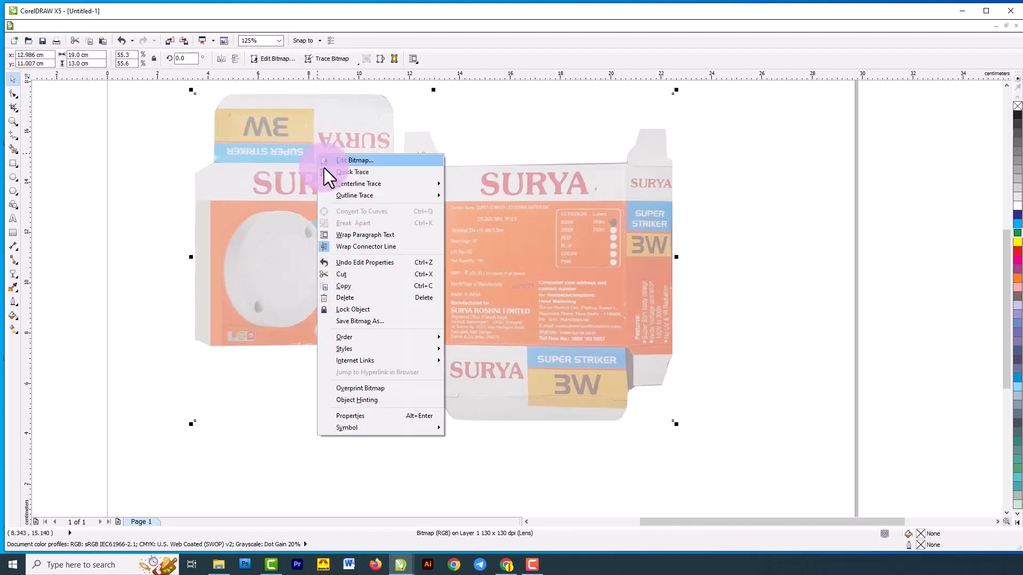
left_click(358, 309)
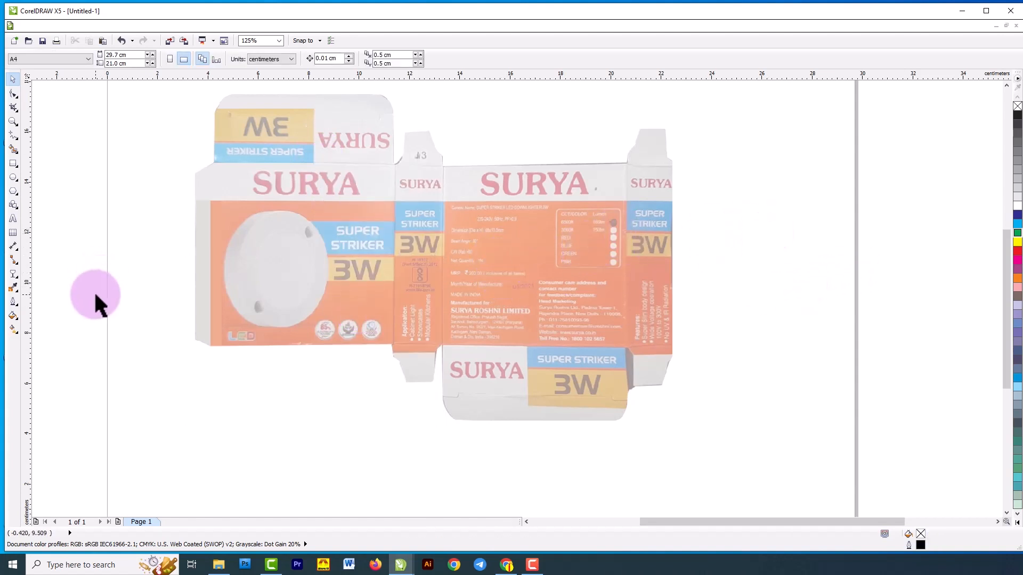
Trace the front panel's upper flap with the Pen tool using straight segments, cutting diagonally across its two rounded corners
left_click(18, 139)
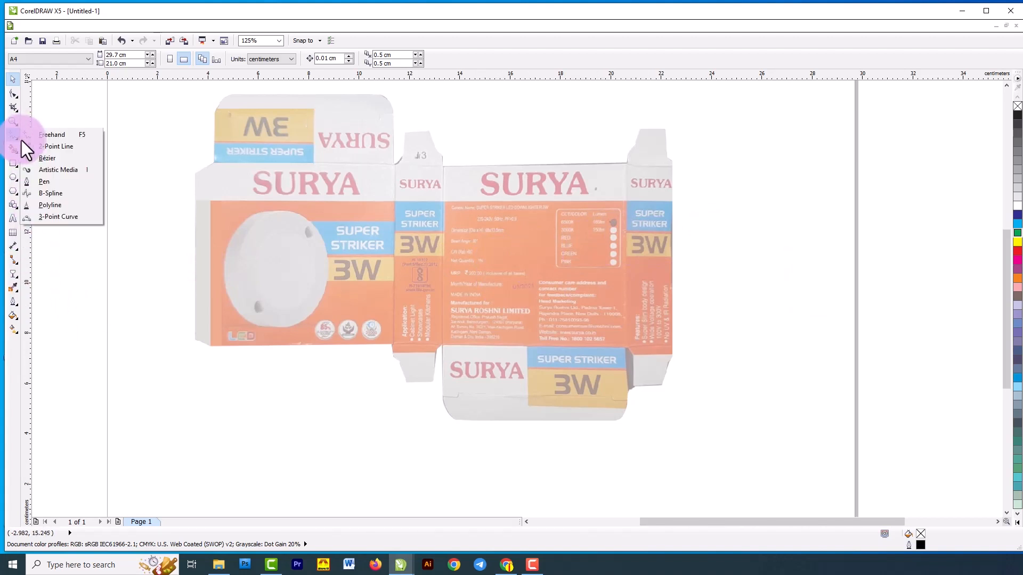
left_click(49, 181)
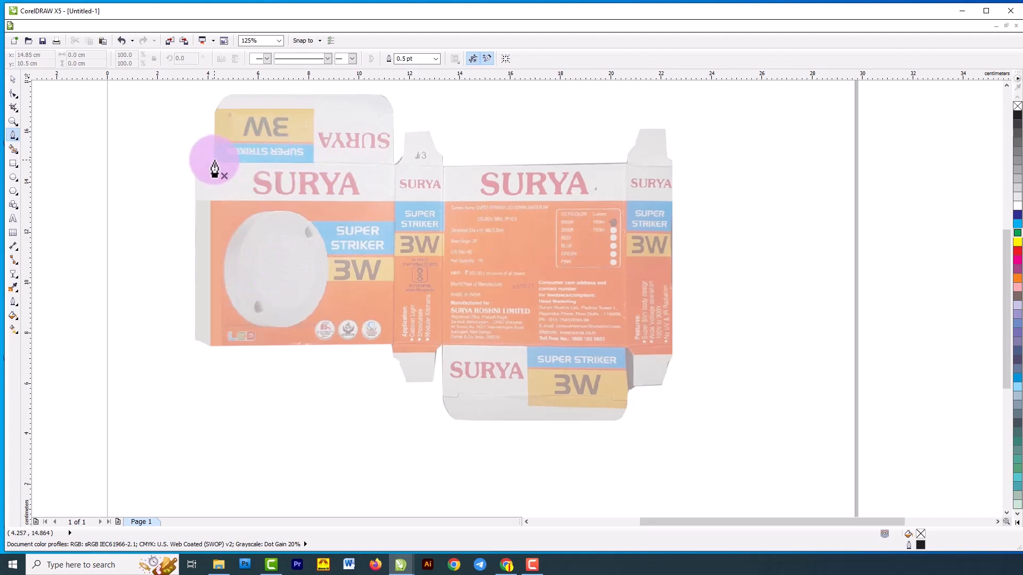
scroll(214, 170, "up", 2)
left_click(190, 284)
left_click(192, 186)
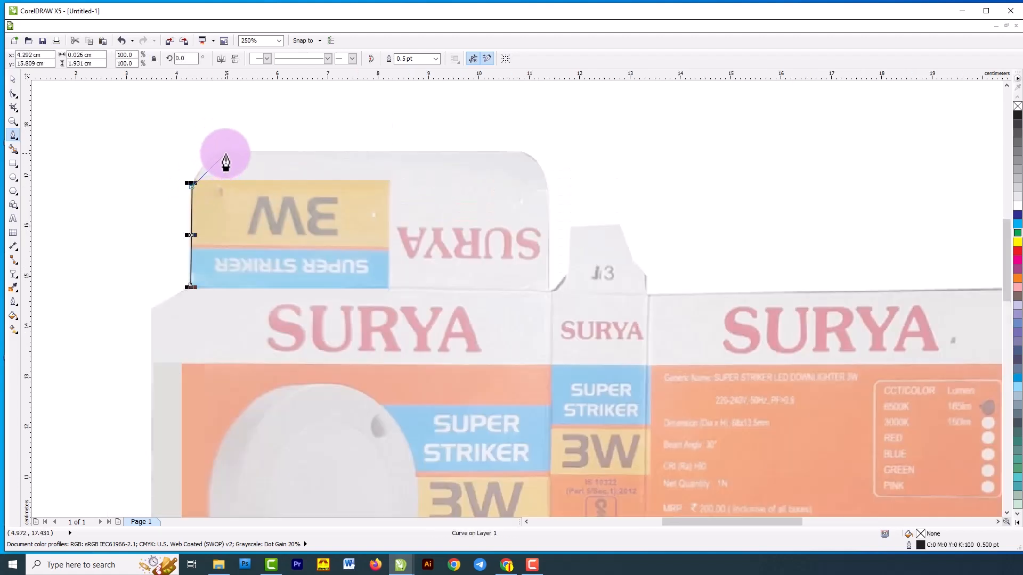
left_click(225, 151)
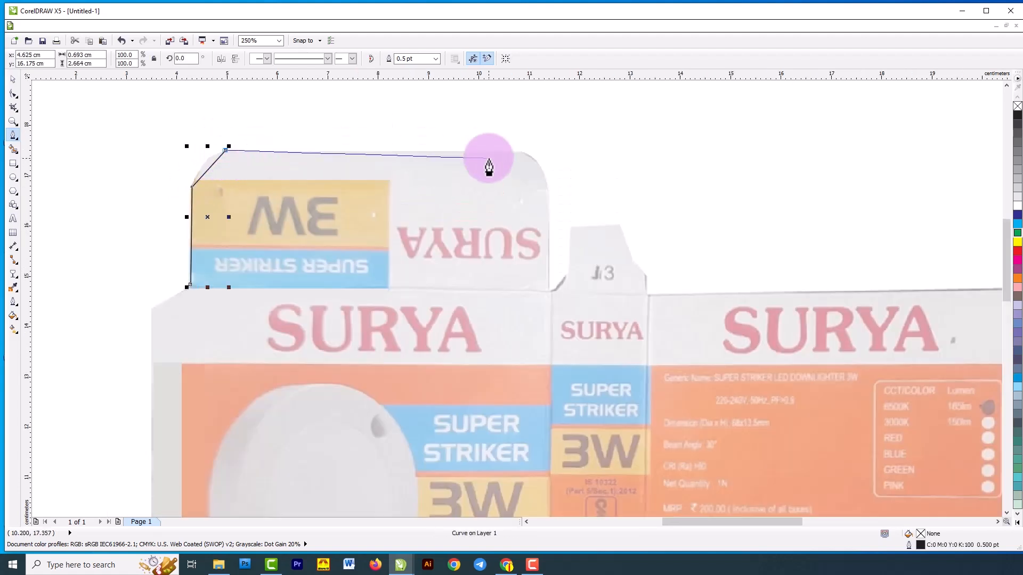
left_click(516, 151)
left_click(548, 189)
scroll(548, 288, "up", 1)
left_click(545, 294)
Continue the outline around the small upper flap of the middle side panel and along the back panel's top edge
left_click(587, 258)
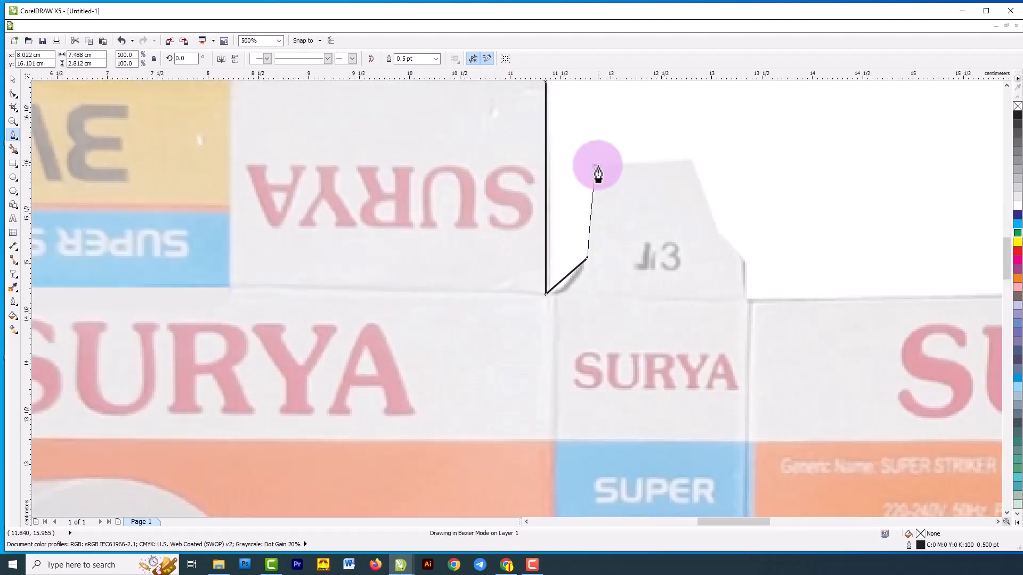
left_click(595, 166)
left_click(687, 160)
left_click(719, 235)
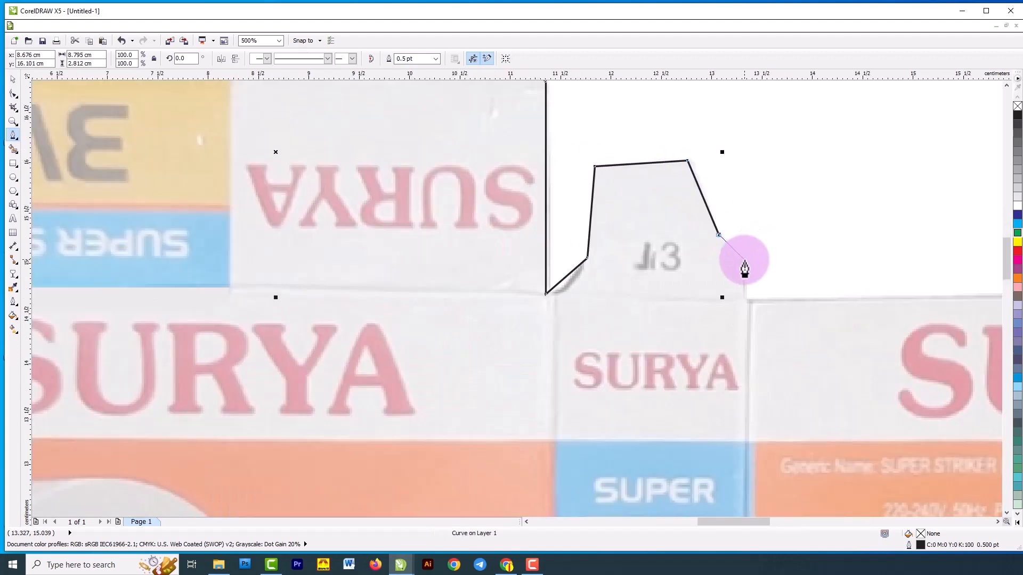
left_click(745, 262)
scroll(747, 299, "down", 2)
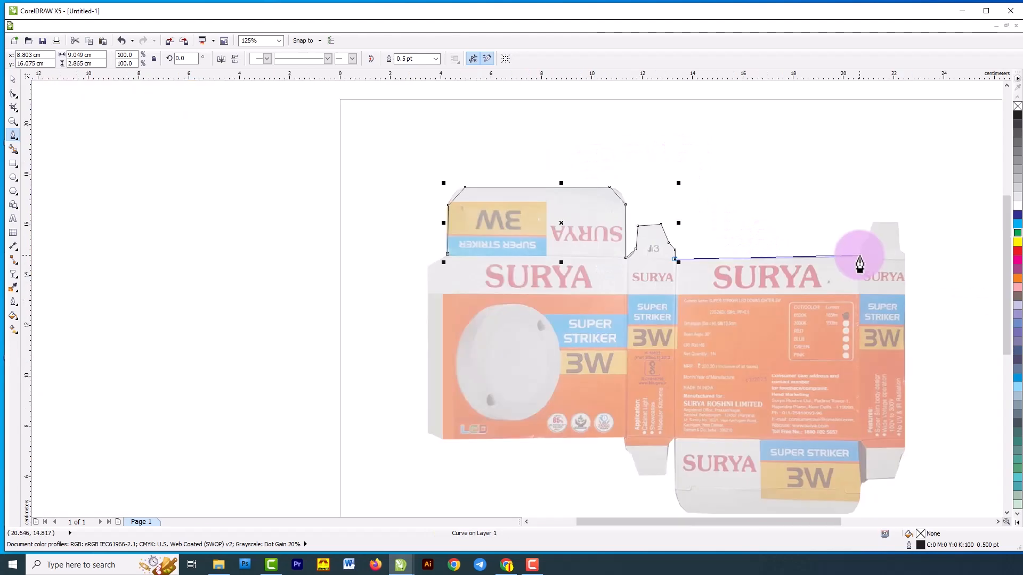
scroll(860, 265, "up", 1)
left_click(859, 257)
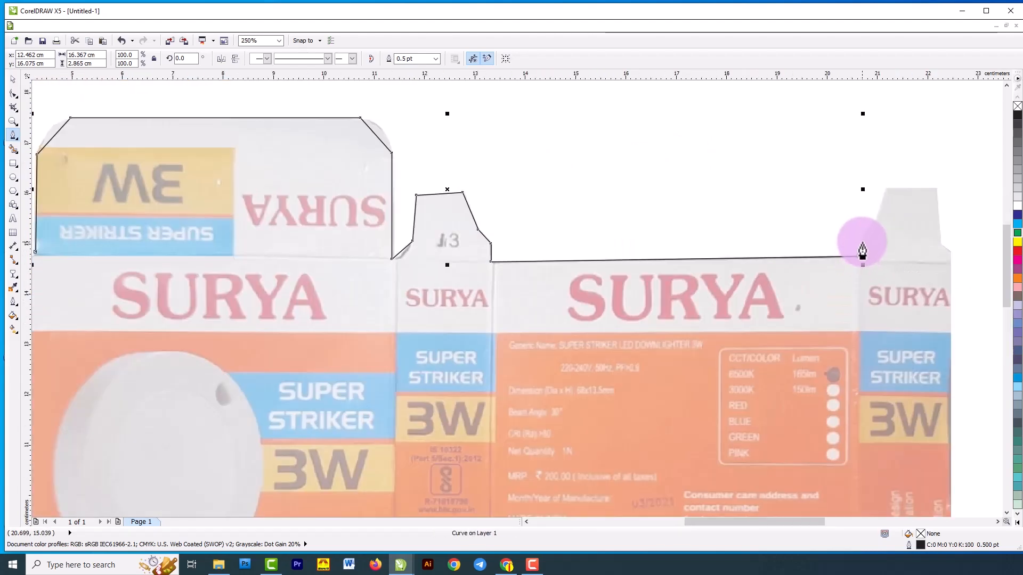
Continue the outline around the outer side panel with its two flaps and around the back panel's lower flap
left_click(862, 234)
left_click(874, 222)
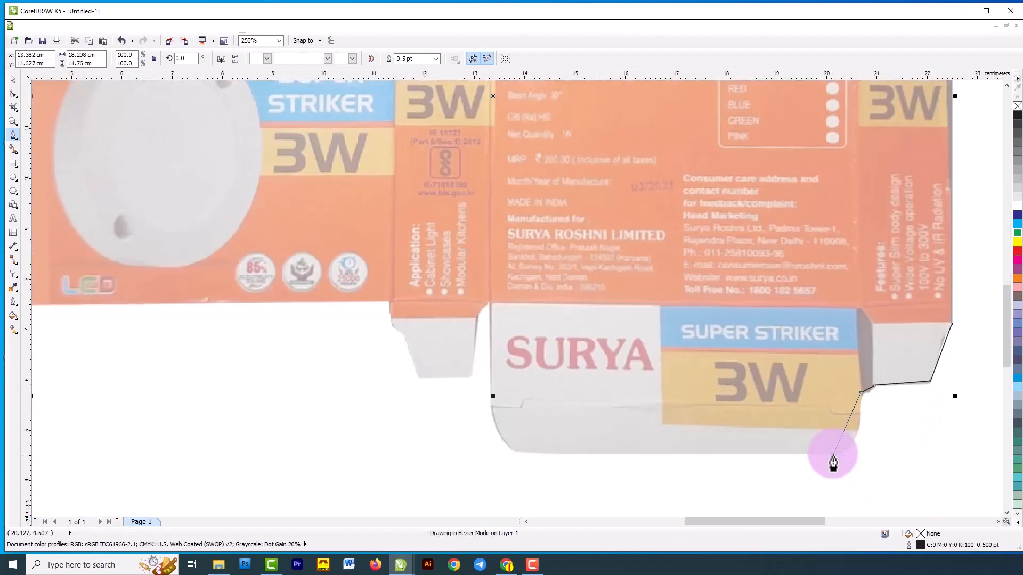
left_click(833, 454)
left_click(525, 454)
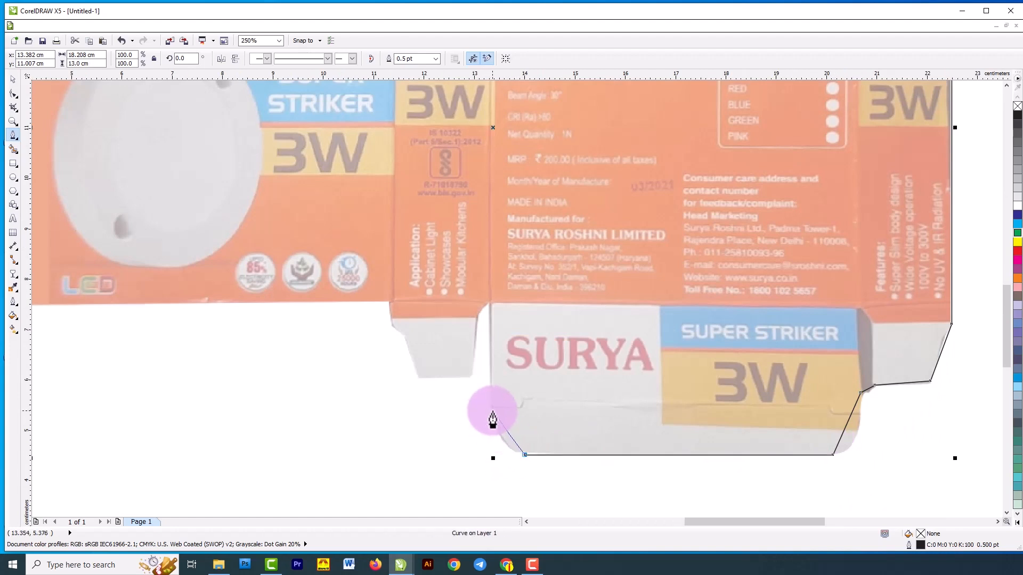
left_click(492, 410)
left_click(490, 302)
Continue the outline around the small lower flap of the middle side panel up to the front panel's bottom corner
left_click(476, 318)
left_click(471, 376)
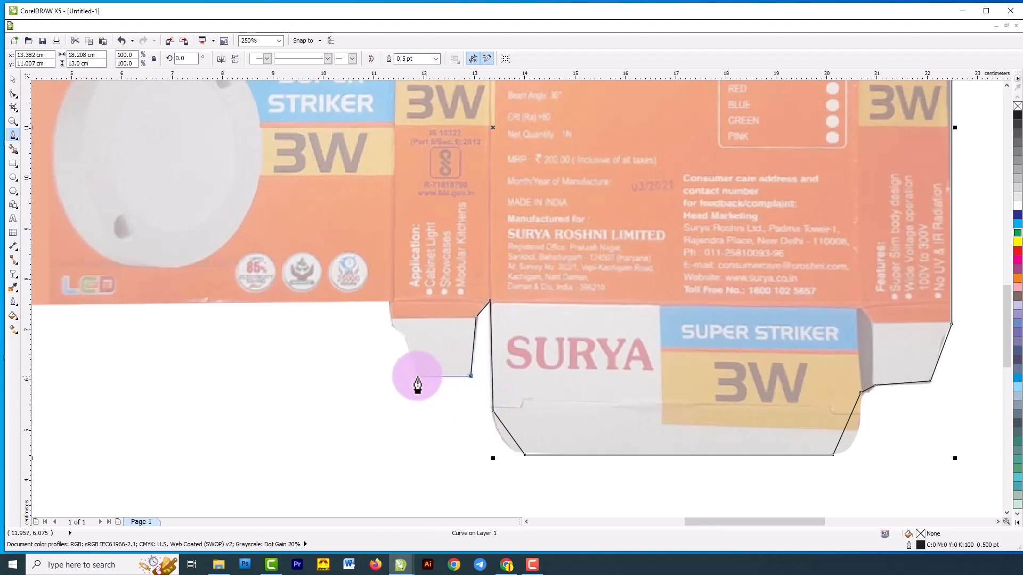
left_click(416, 376)
left_click(406, 337)
left_click(393, 324)
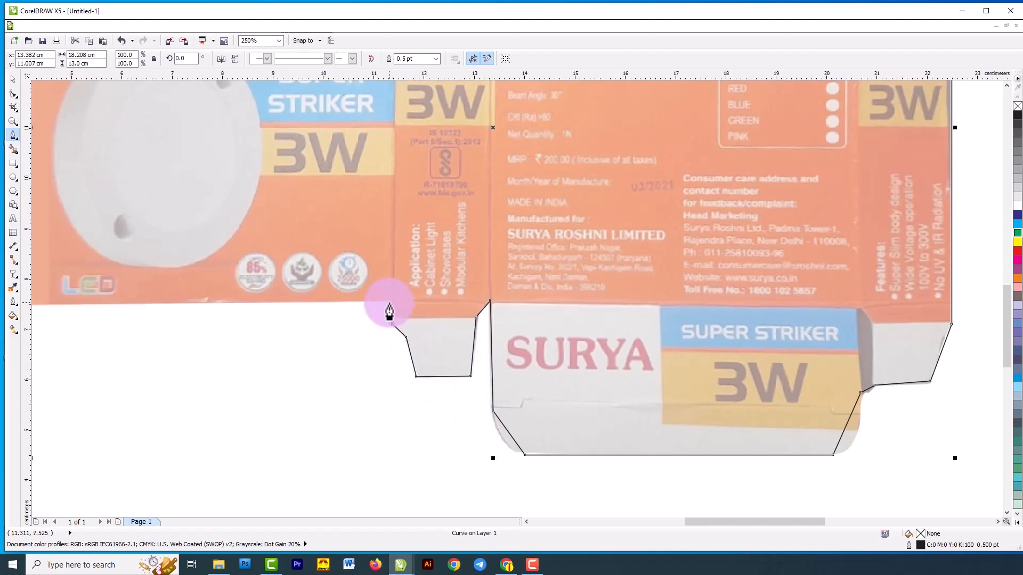
left_click(389, 302)
Trace the front panel's bottom edge and the glue tab's outer edge, and close the outline at its starting point
scroll(542, 302, "down", 1)
scroll(276, 298, "up", 1)
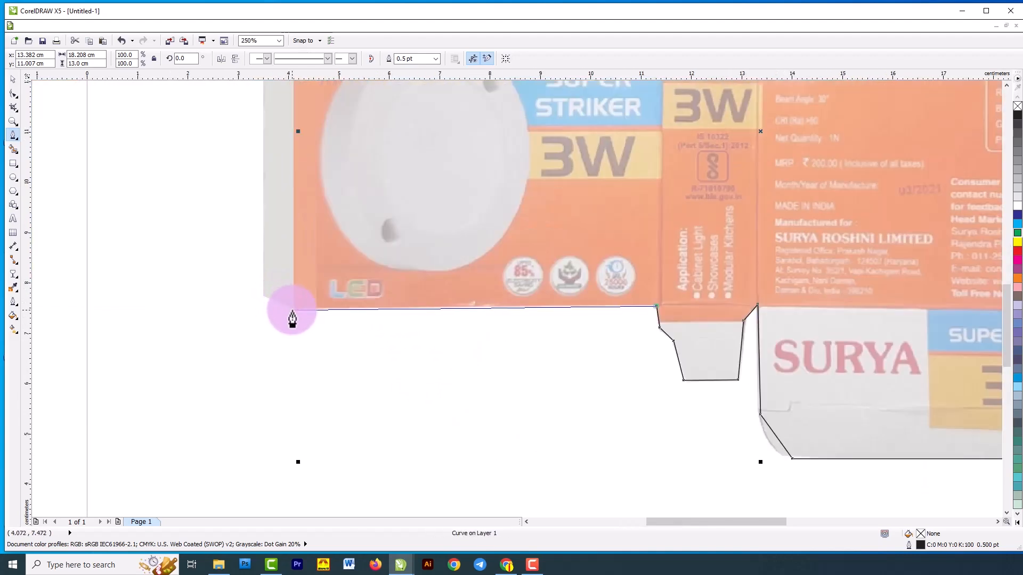
left_click(293, 308)
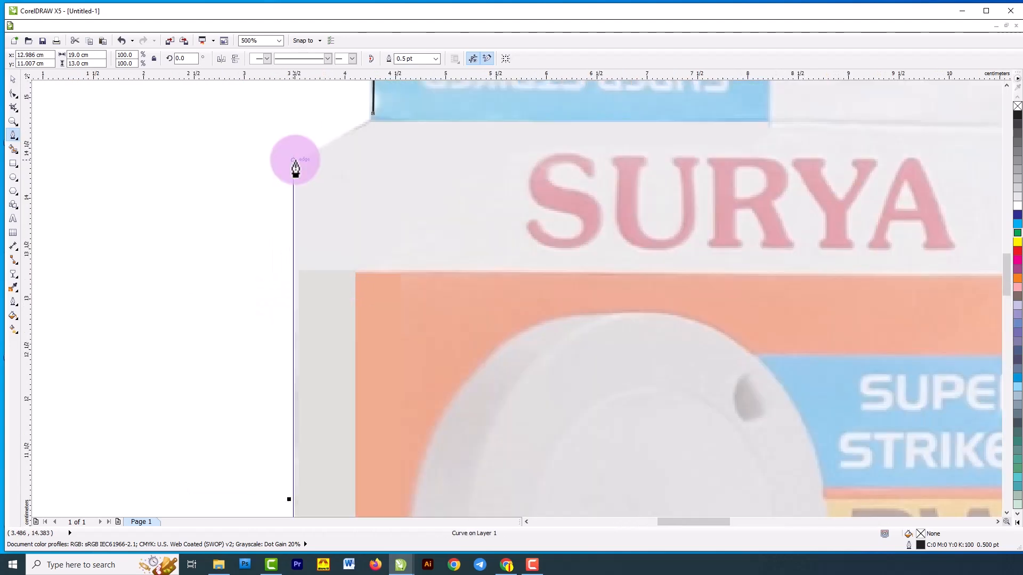
left_click(293, 160)
scroll(314, 161, "down", 1)
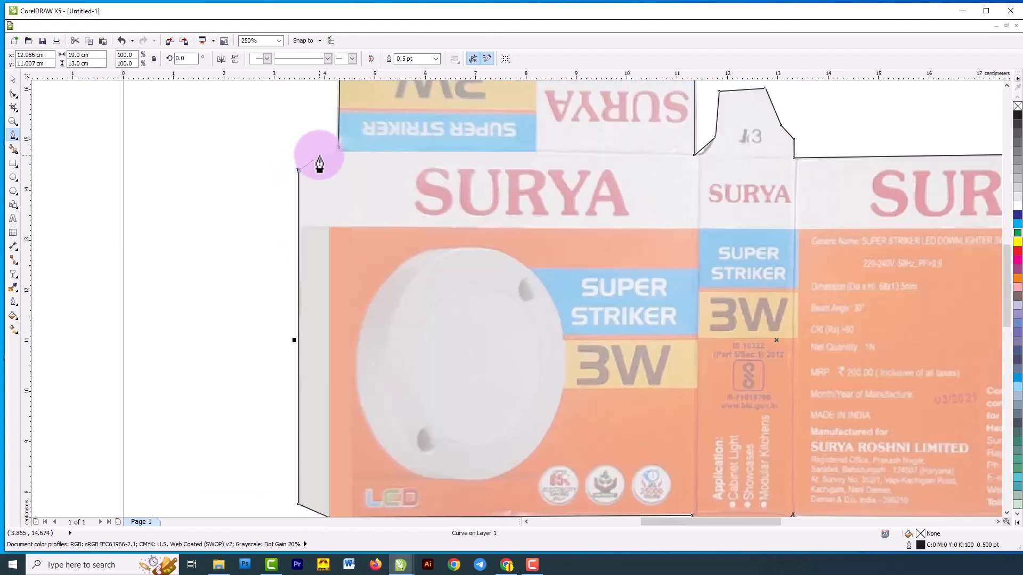
scroll(343, 147, "up", 1)
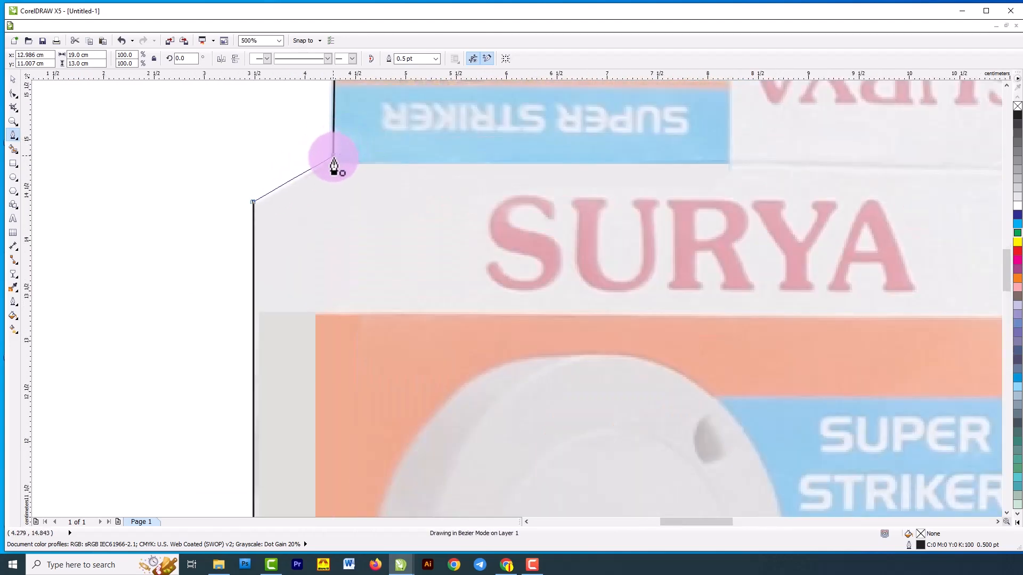
left_click(334, 161)
Move the finished box outline off the image so that it lies mostly beyond the page's right edge
scroll(335, 206, "down", 1)
scroll(400, 199, "down", 5)
scroll(453, 203, "down", 1)
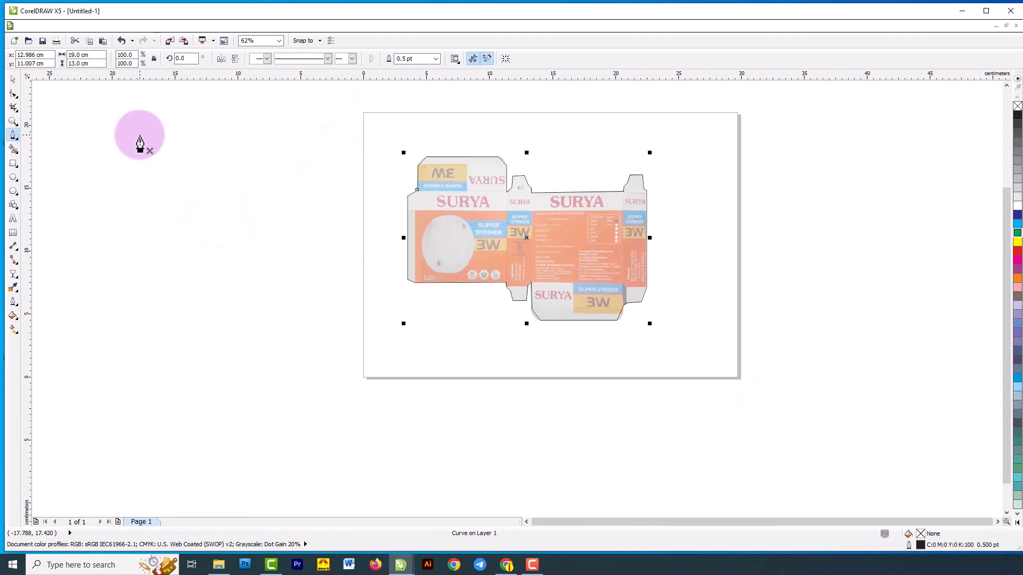
left_click(12, 79)
left_click_drag(530, 240, 799, 245)
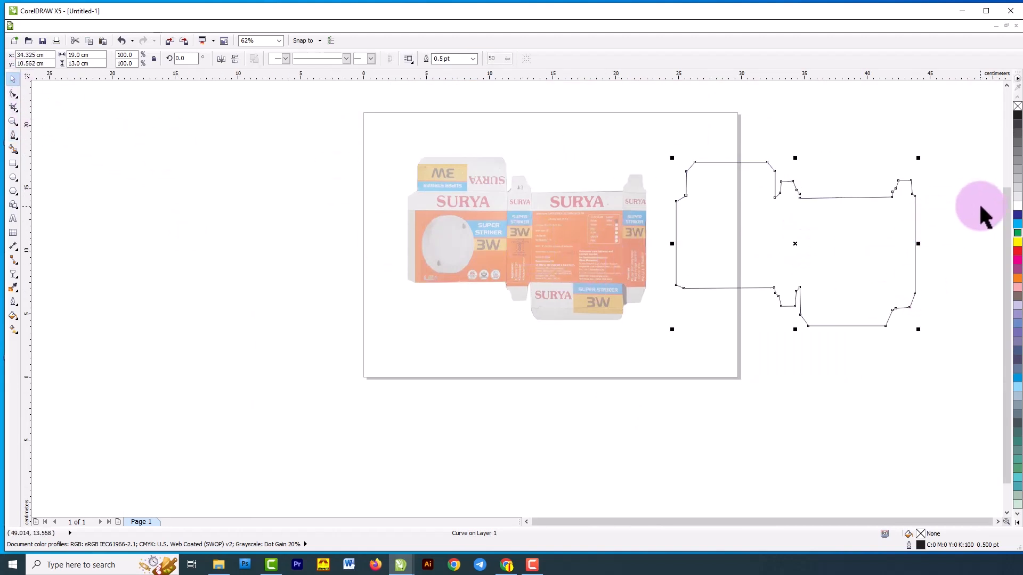
Try light grey fills on the box outline, ending with 20% black
left_click(1018, 197)
left_click(1017, 188)
left_click(1017, 205)
left_click(1018, 189)
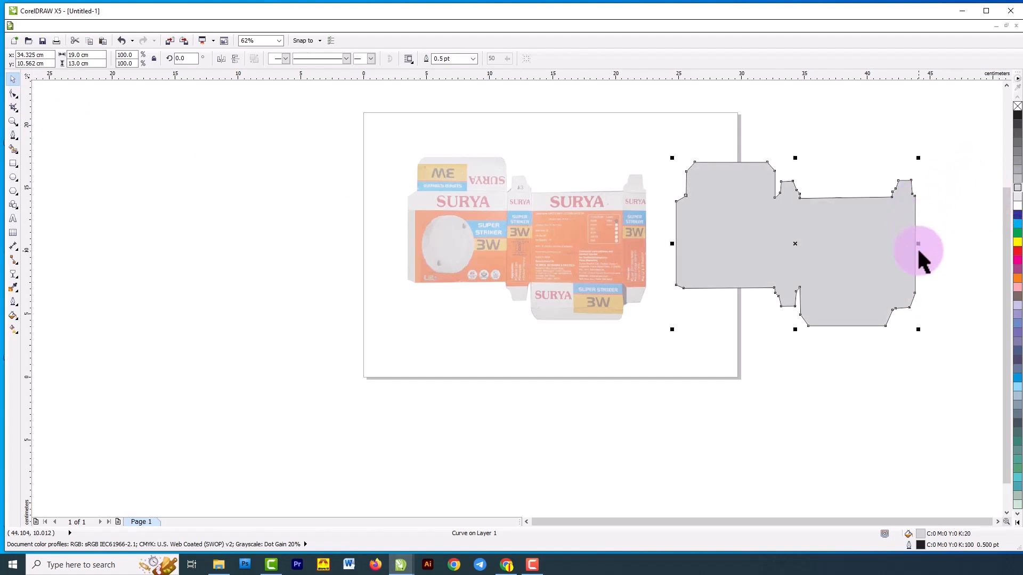
left_click(803, 145)
left_click(794, 217)
Shift the box outline slightly and replace its fill with 10% black
left_click_drag(751, 229, 761, 240)
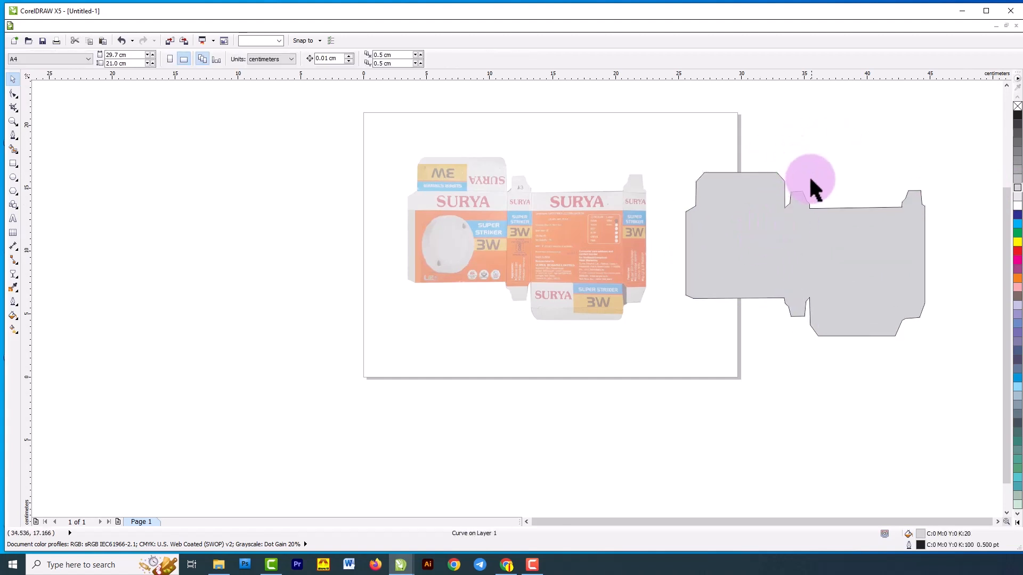
left_click(1018, 108)
left_click(856, 126)
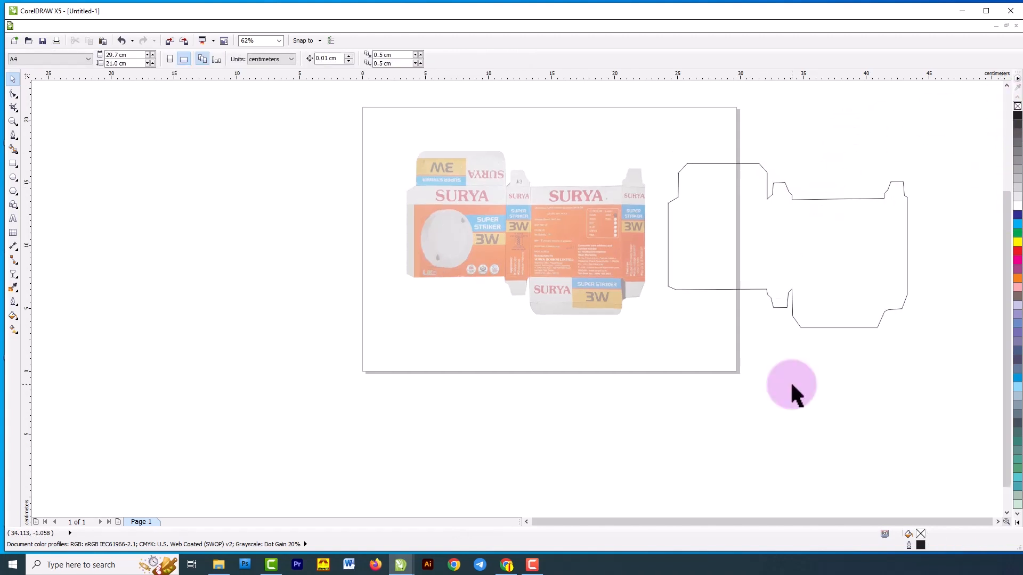
left_click(756, 211)
left_click(1017, 200)
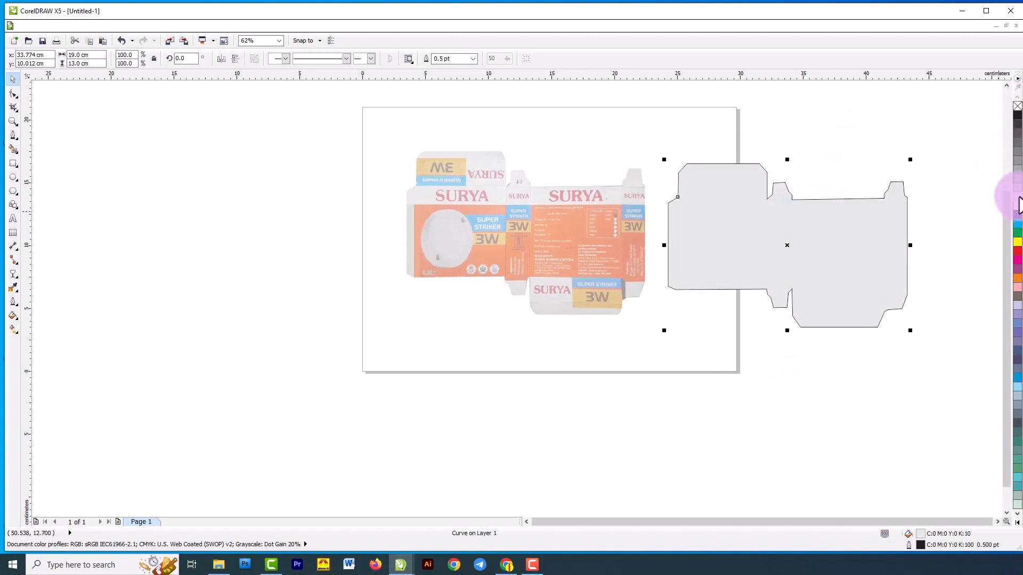
left_click(913, 132)
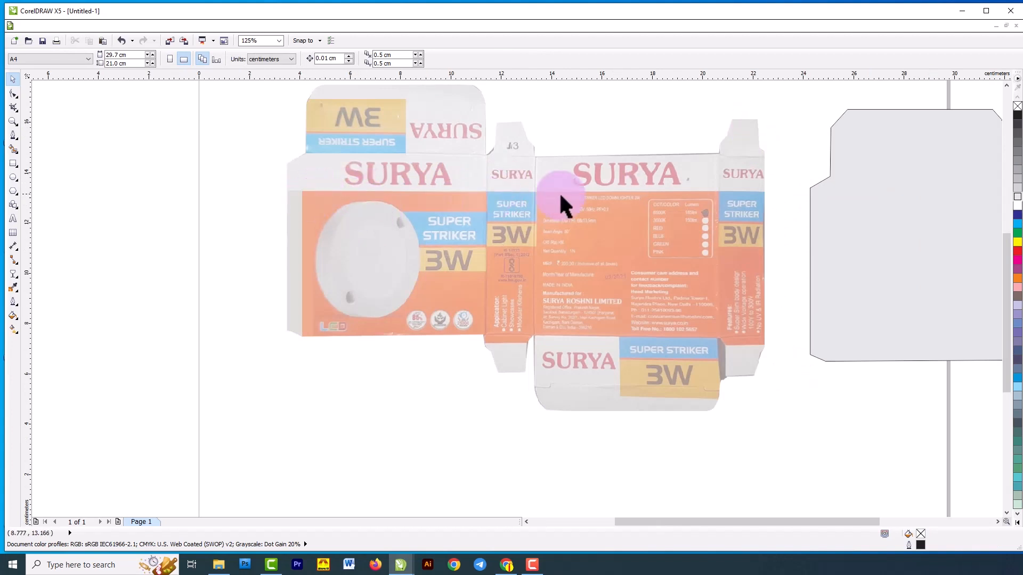
Draw a rectangle over the image's orange band and extend its right side to the band's edge, making it about 18.3 by 5.7 cm
left_click(14, 163)
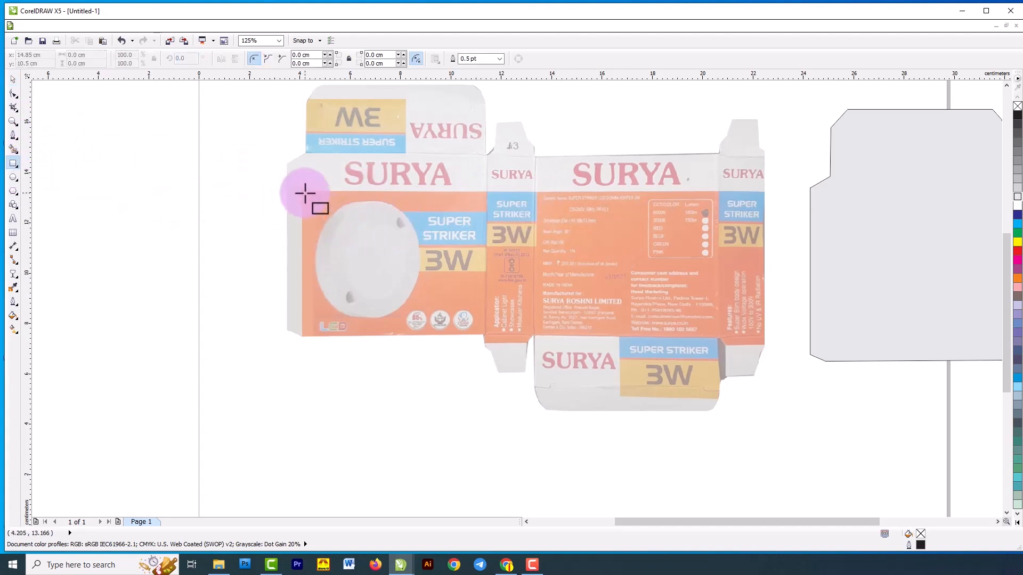
left_click_drag(302, 192, 762, 334)
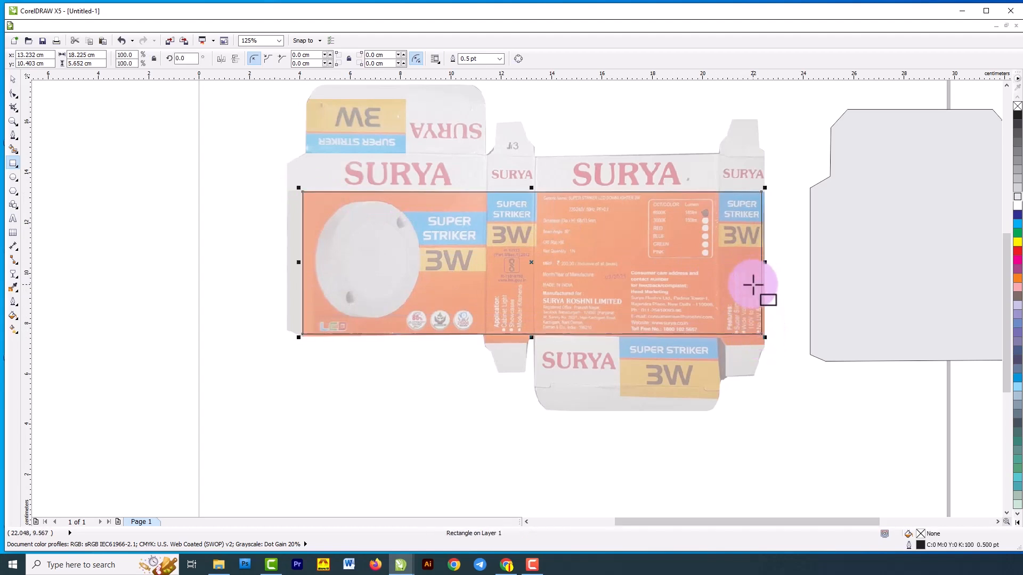
scroll(779, 273, "up", 4)
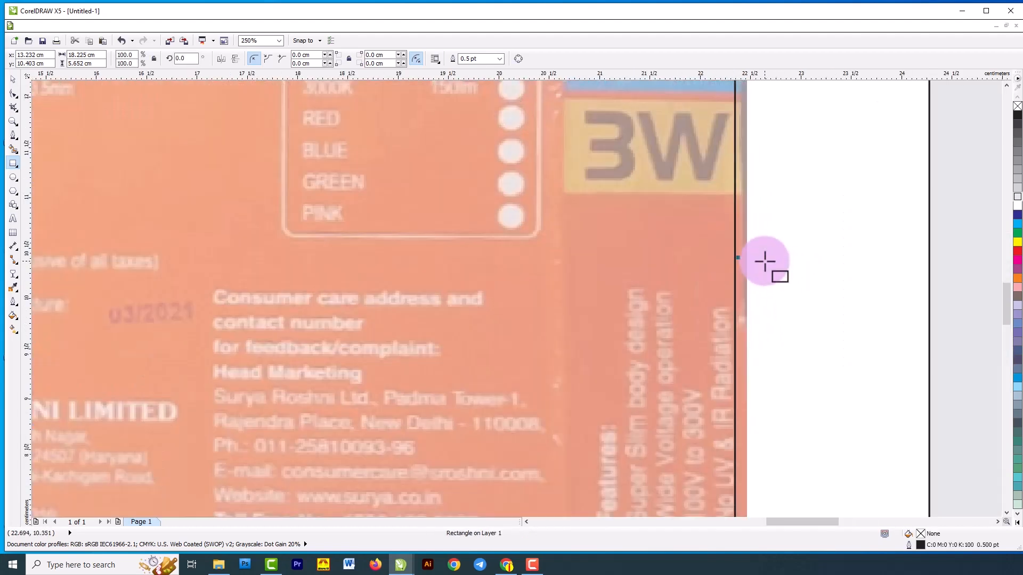
left_click_drag(737, 259, 746, 261)
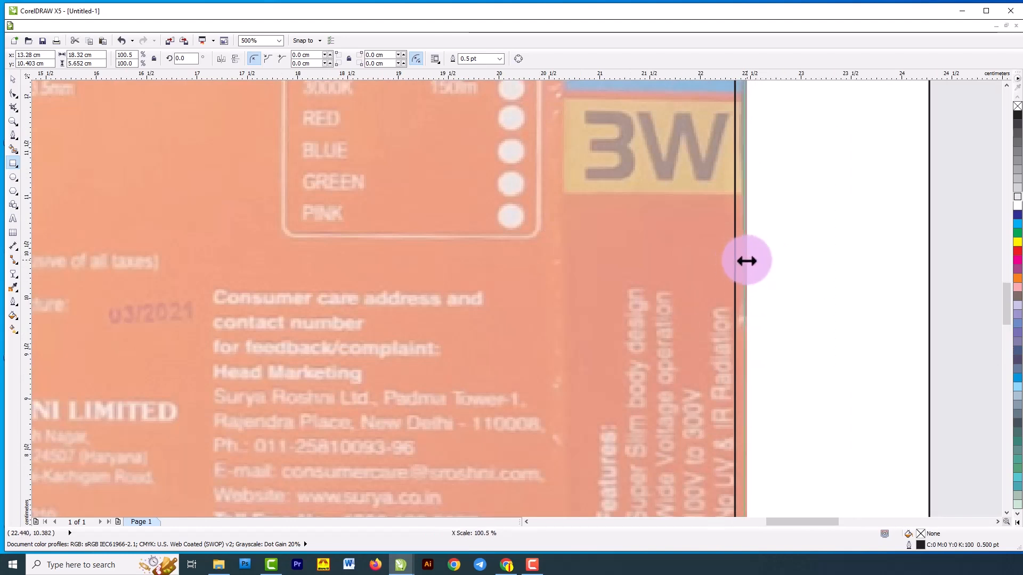
scroll(751, 217, "down", 4)
Fill the rectangle with red (C0 M100 Y100 K0) and move it about 3.6 cm straight down
left_click(13, 79)
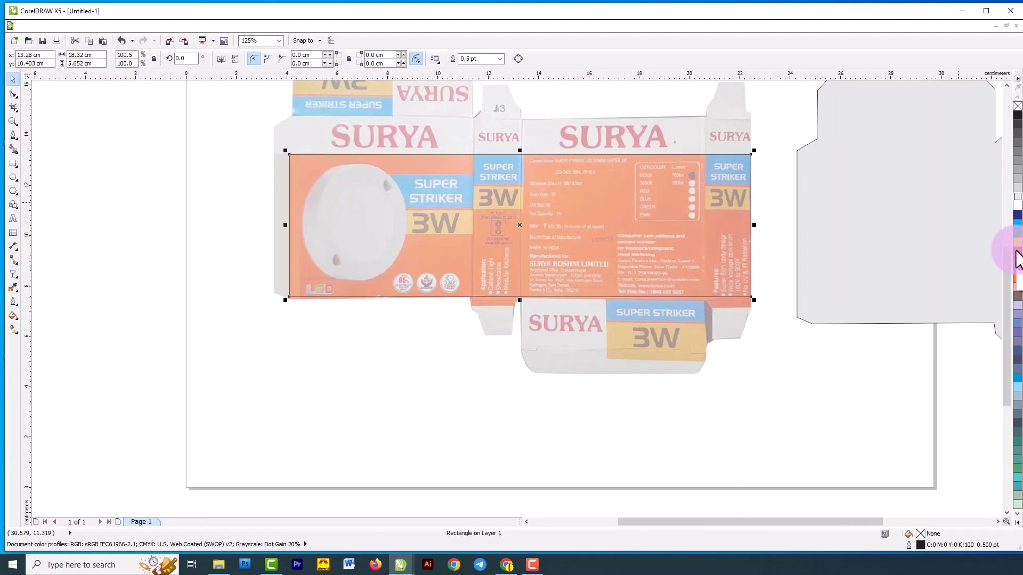
left_click(1017, 251)
left_click_drag(519, 229, 519, 320)
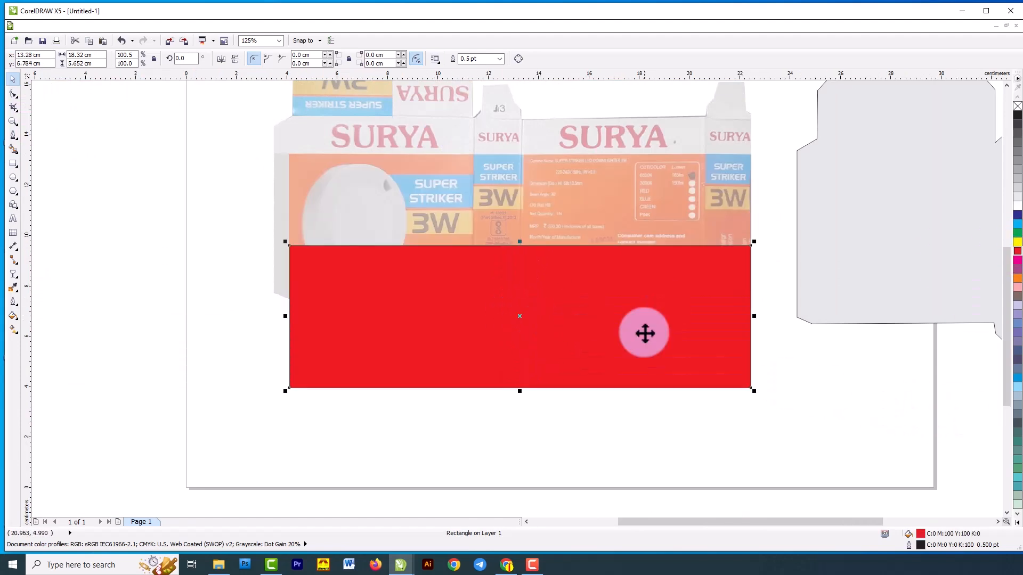
Unlock the box image and set its transparency type to None
right_click(298, 167)
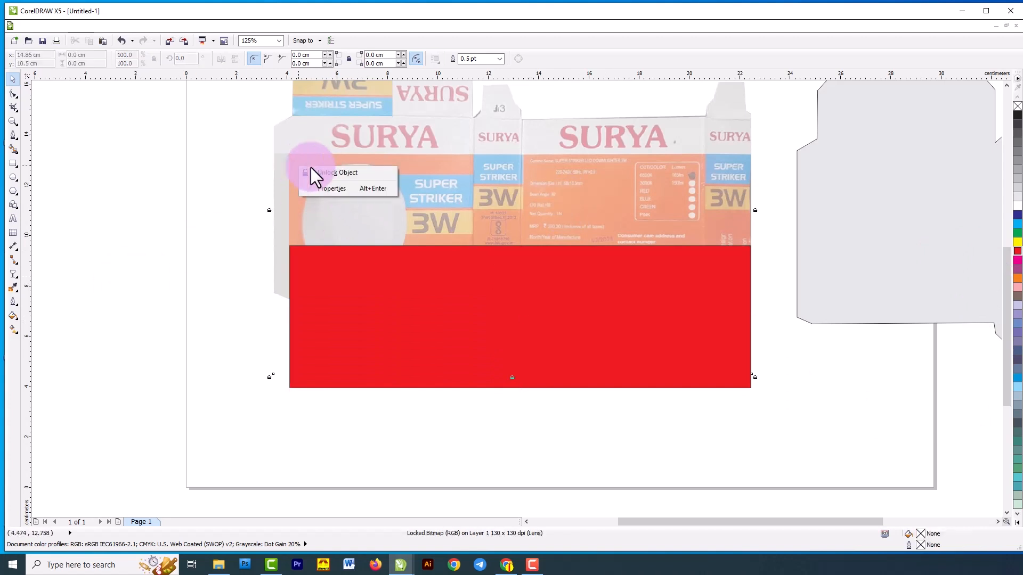
left_click(320, 172)
left_click(156, 225)
left_click(465, 189)
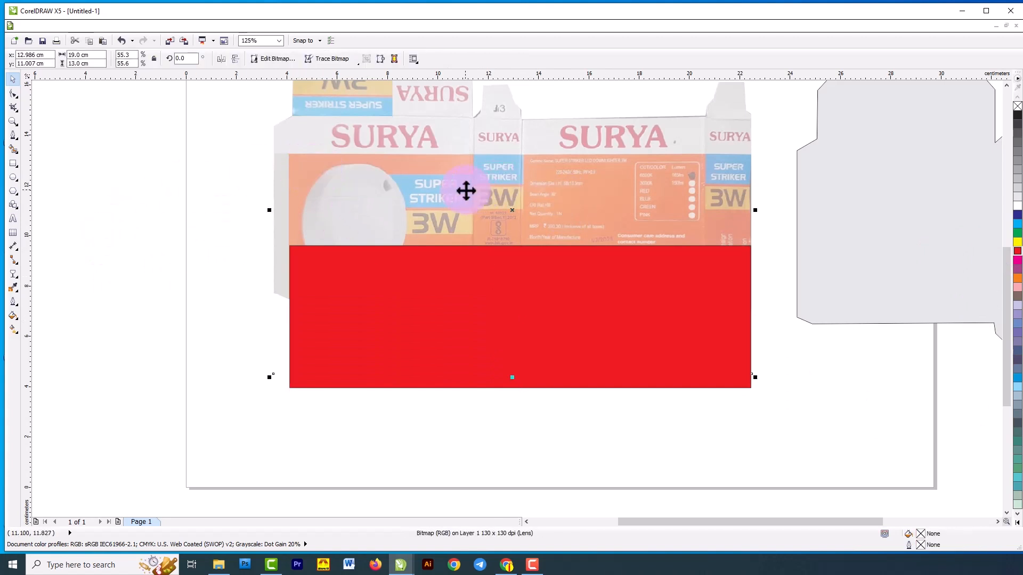
left_click(13, 274)
left_click(53, 59)
left_click(44, 67)
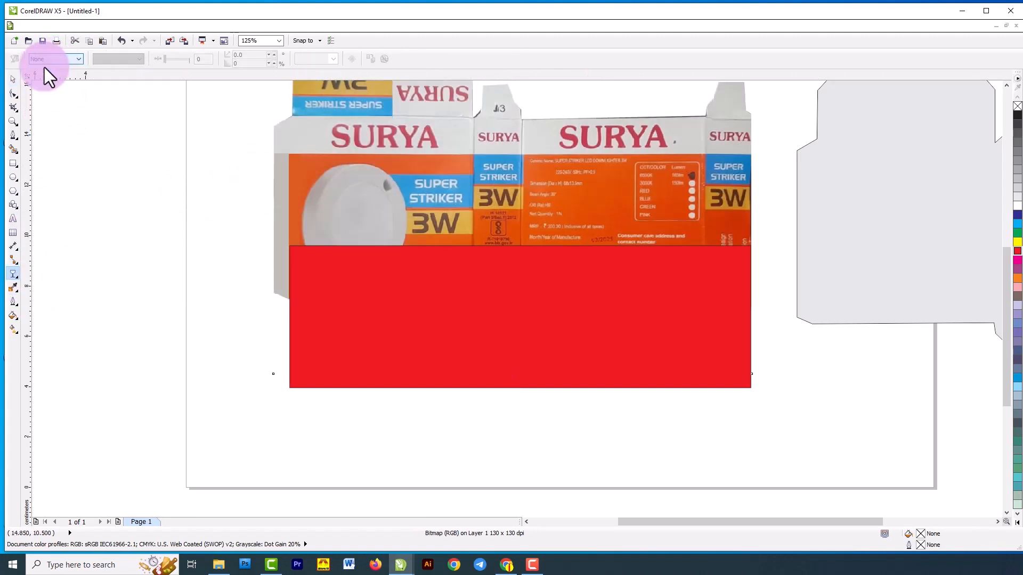
Fill the red rectangle with the orange sampled from the box image and move it straight up over the image's orange band
left_click(11, 82)
left_click(376, 331)
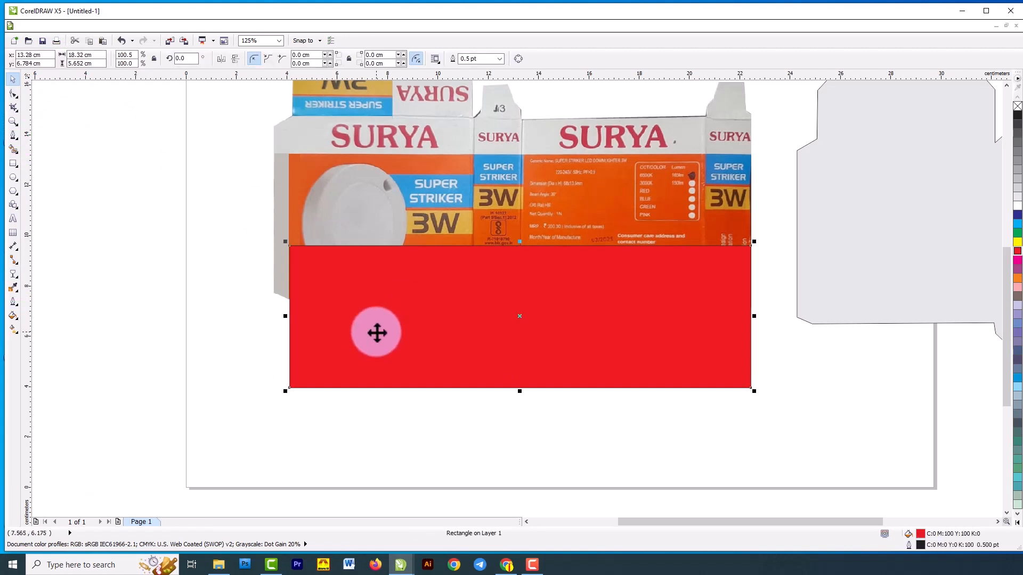
left_click(176, 303)
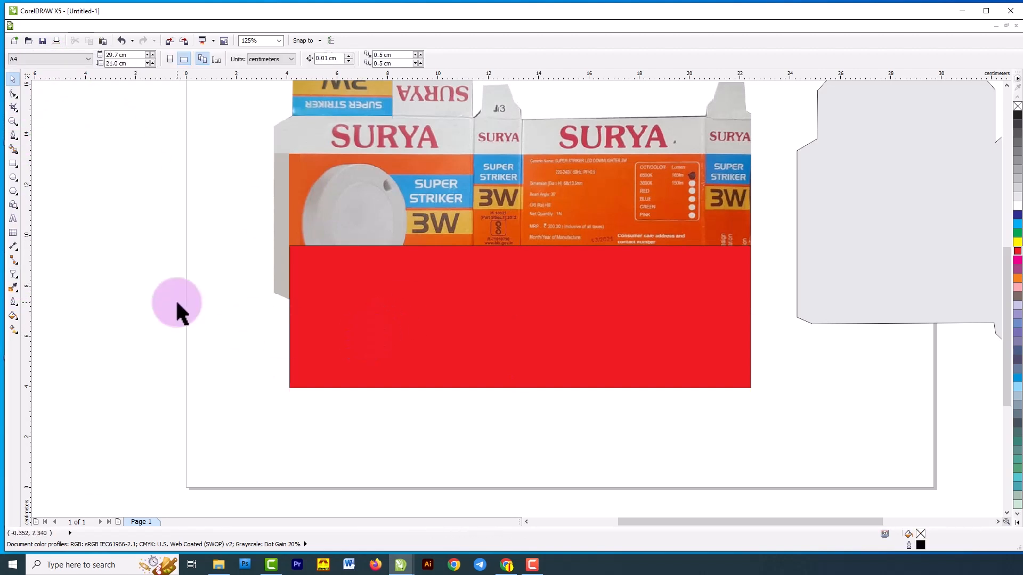
left_click(12, 288)
left_click(594, 197)
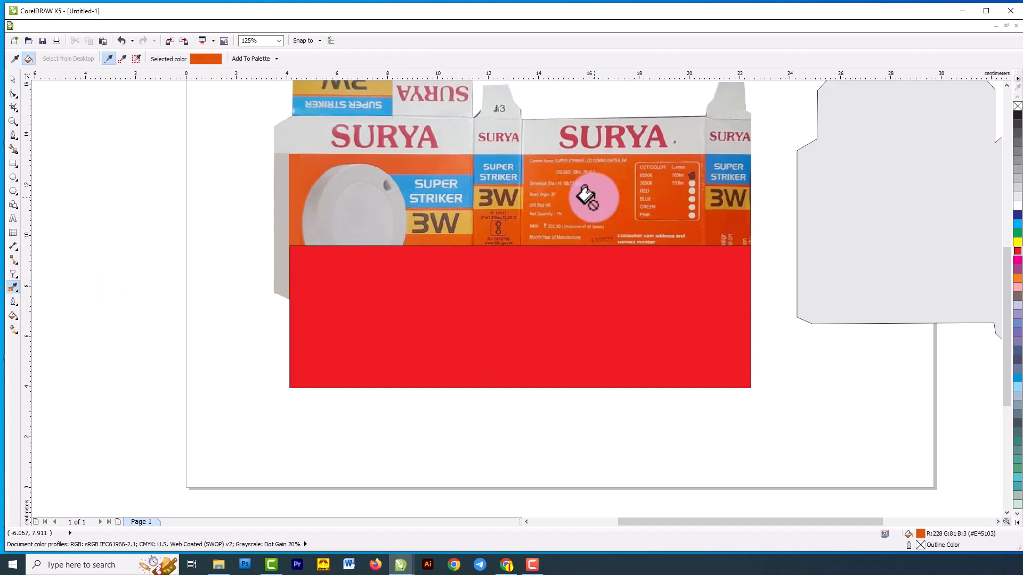
left_click(543, 305)
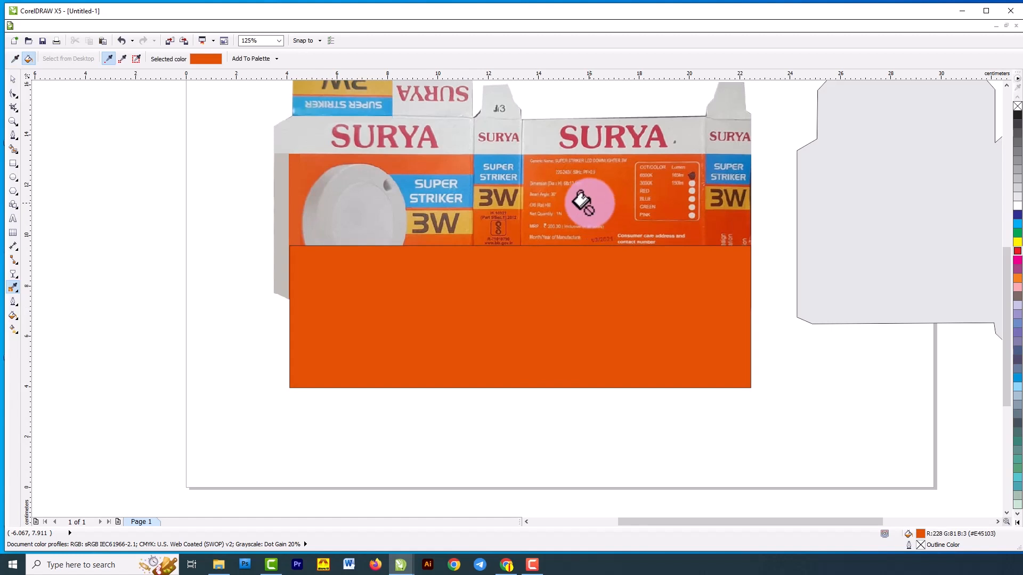
left_click(13, 80)
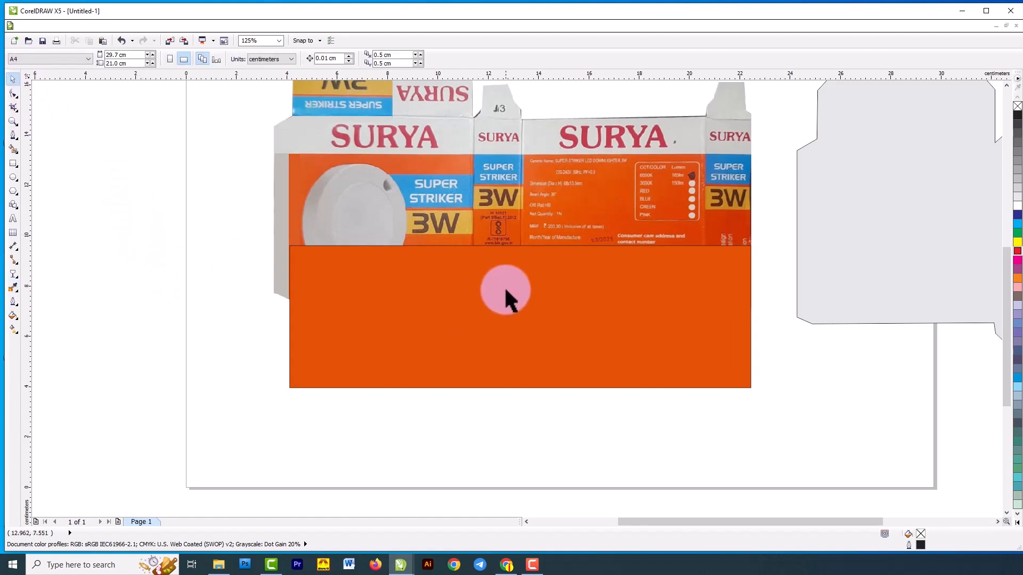
left_click_drag(504, 284, 507, 203)
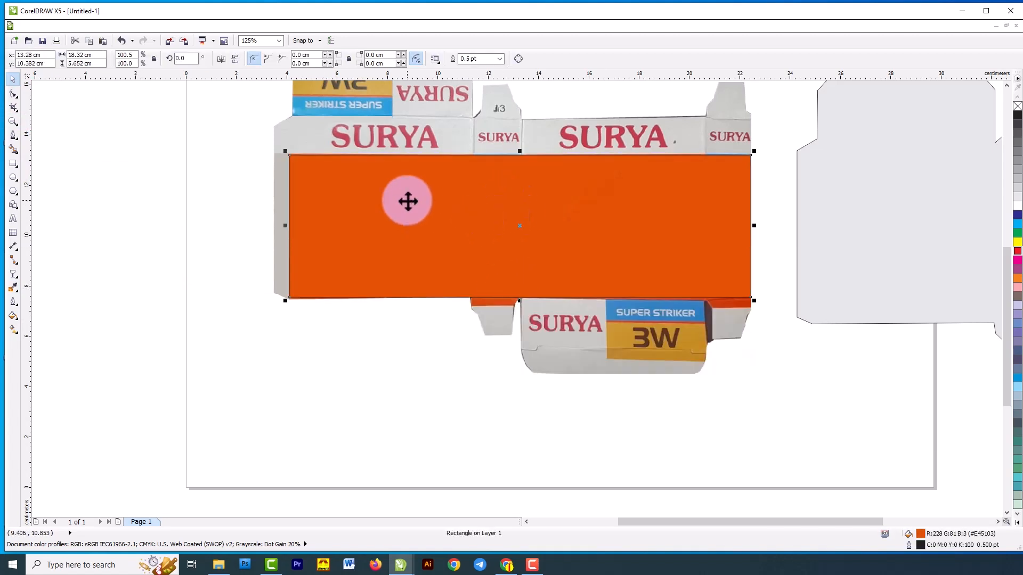
Set the box image's transparency type to Uniform
left_click(330, 119)
scroll(363, 318, "down", 2)
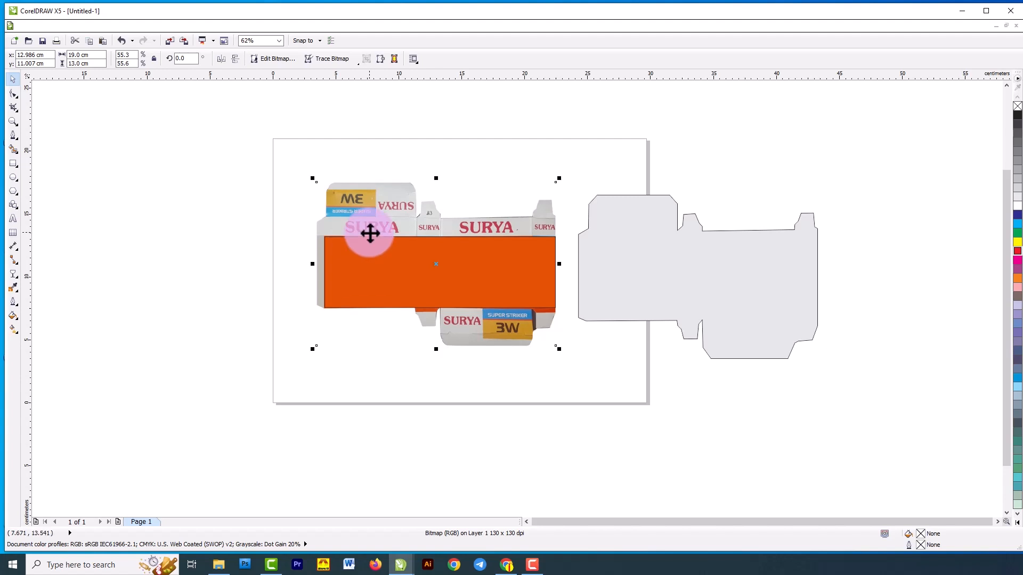
scroll(370, 233, "up", 2)
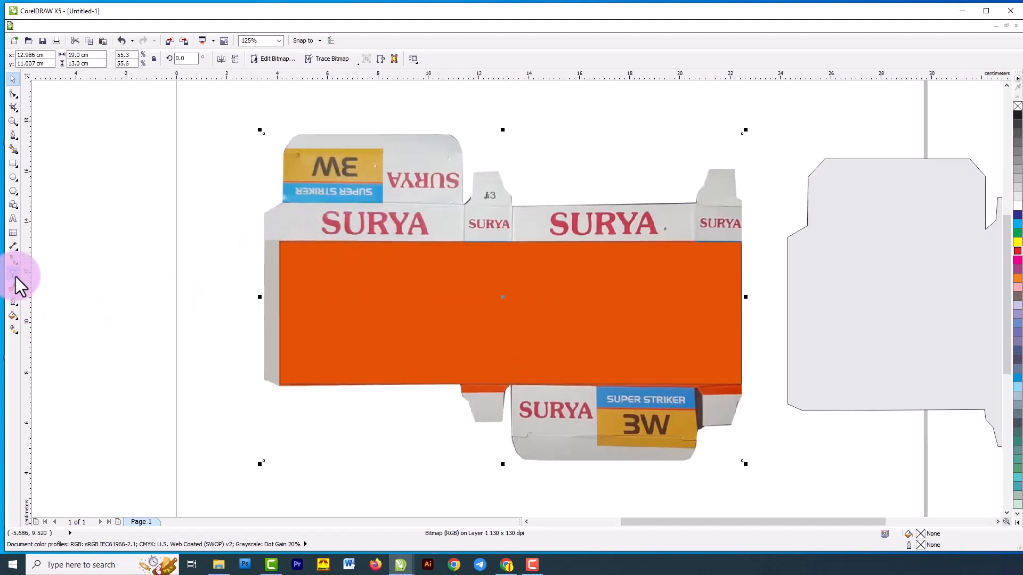
left_click(14, 273)
left_click(48, 61)
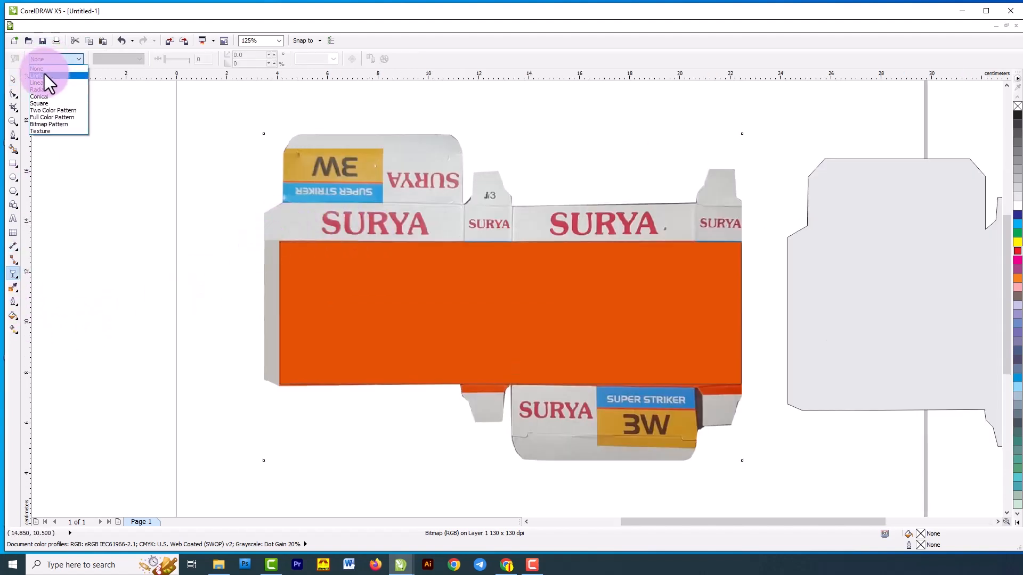
left_click(43, 75)
left_click(11, 79)
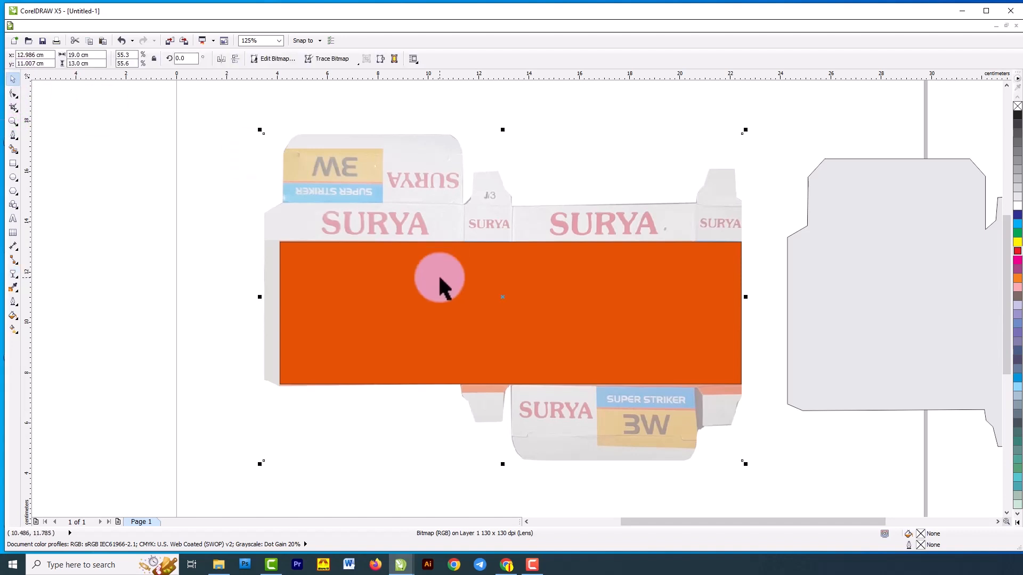
Remove the orange rectangle's outline and move it straight down to uncover the image's orange band
left_click(375, 280)
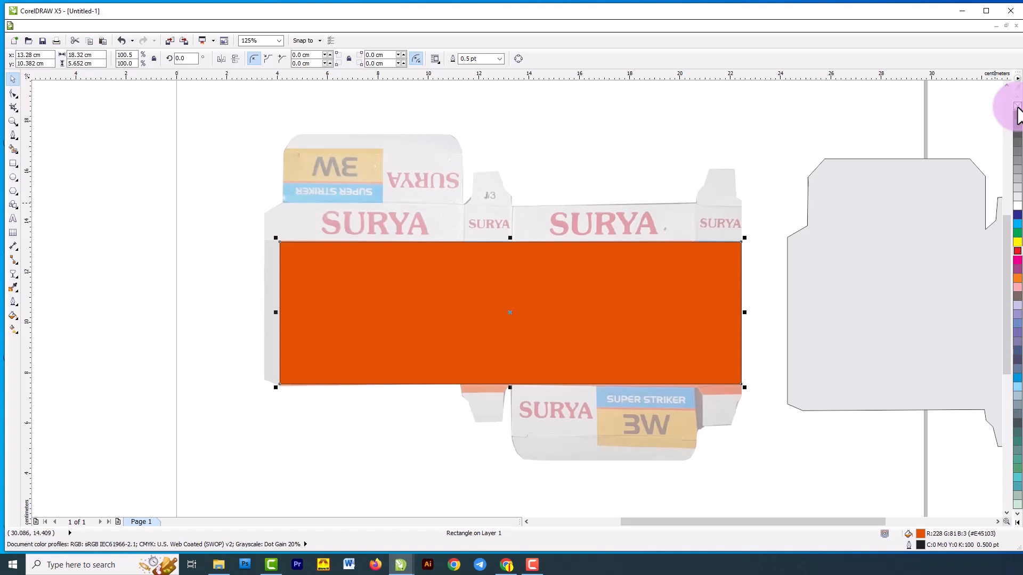
left_click(167, 333)
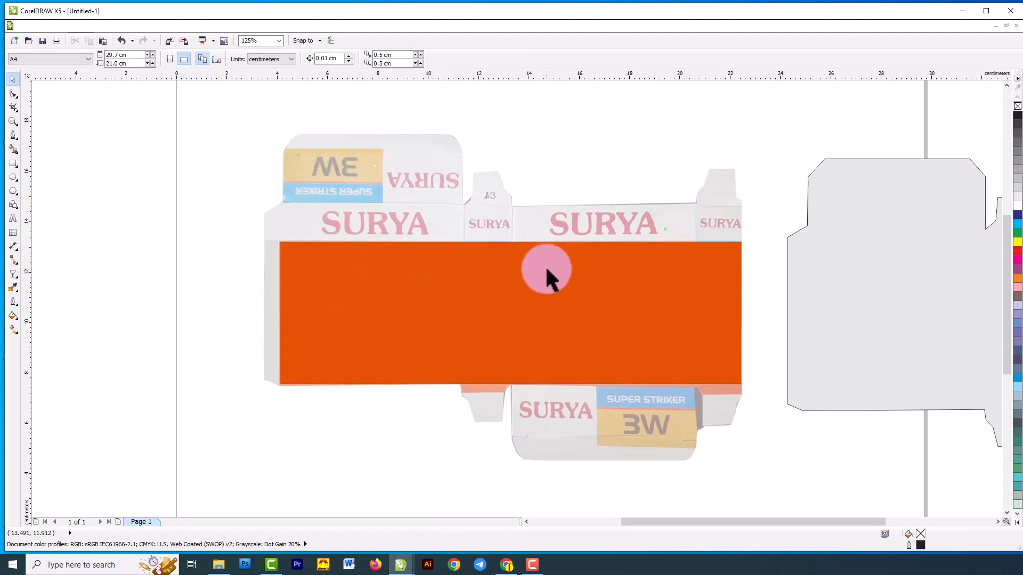
scroll(738, 234, "up", 2)
scroll(742, 254, "up", 2)
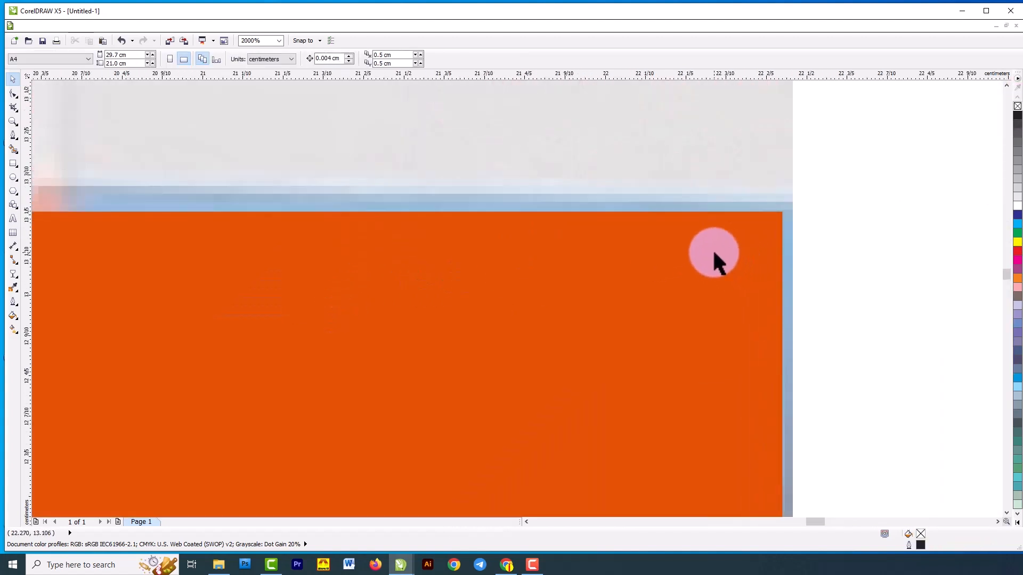
left_click(745, 246)
right_click(1017, 115)
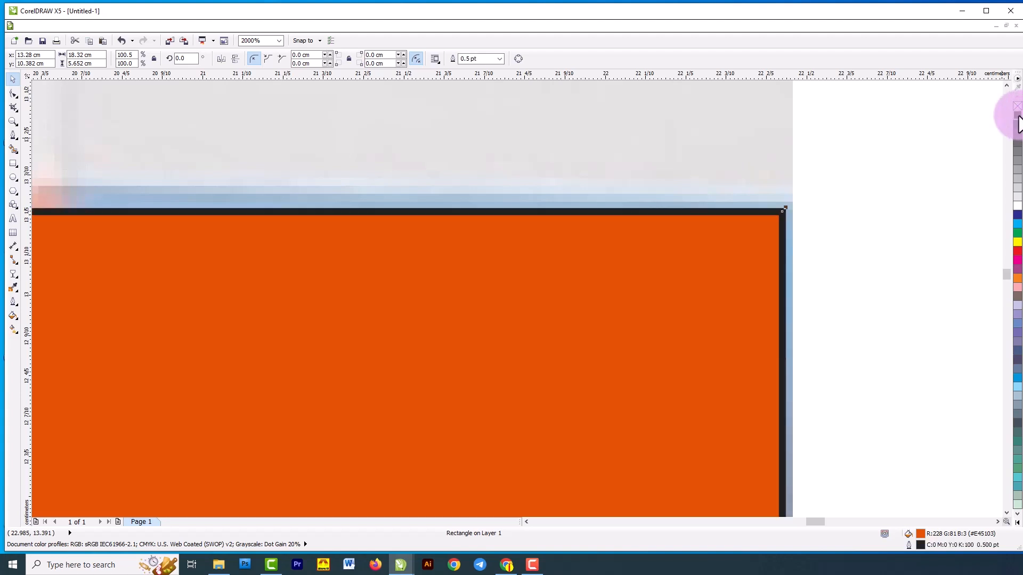
right_click(1018, 106)
scroll(770, 178, "down", 4)
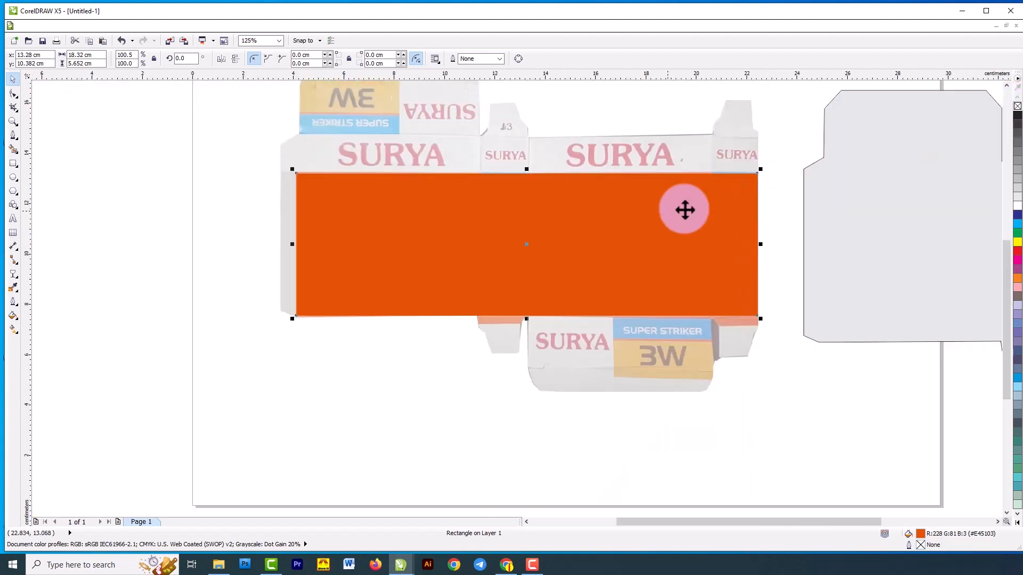
left_click_drag(497, 213, 493, 396)
left_click(190, 264)
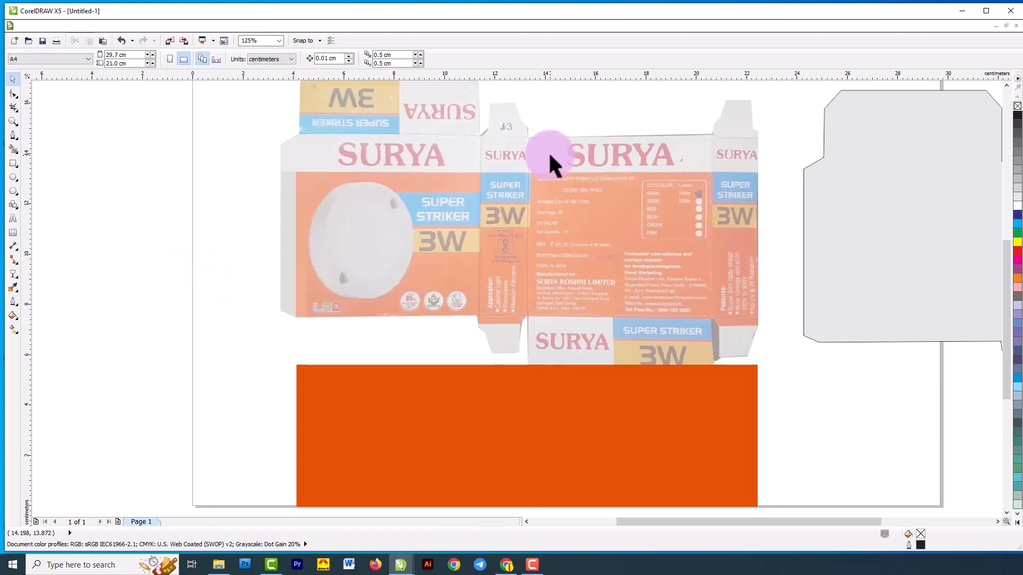
Draw a rectangle about 1.95 by 1.18 cm over the blue SUPER STRIKER block on the image's narrow middle panel
scroll(513, 176, "up", 2)
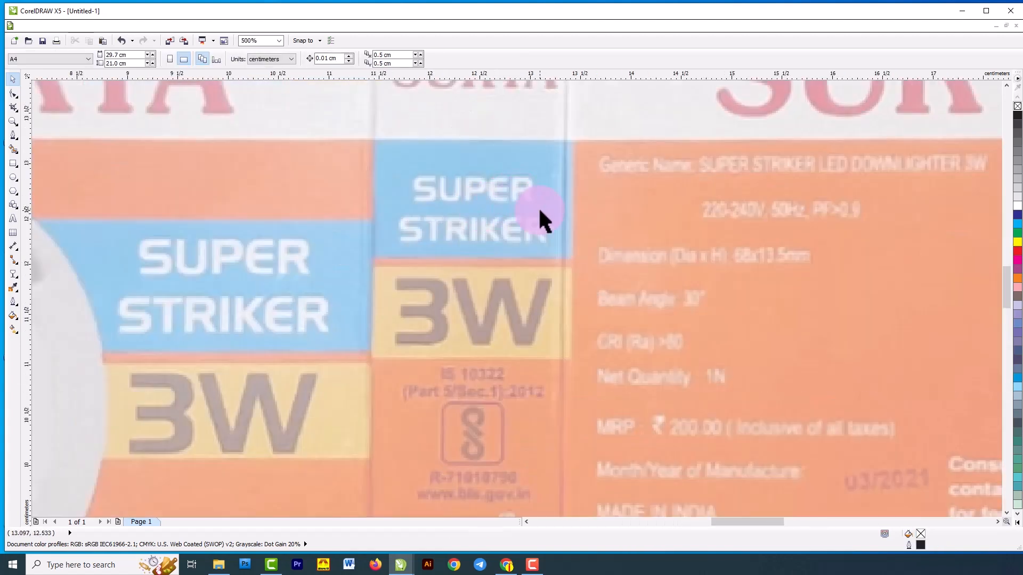
left_click(13, 163)
left_click_drag(374, 140, 570, 259)
scroll(557, 140, "down", 1)
left_click(12, 79)
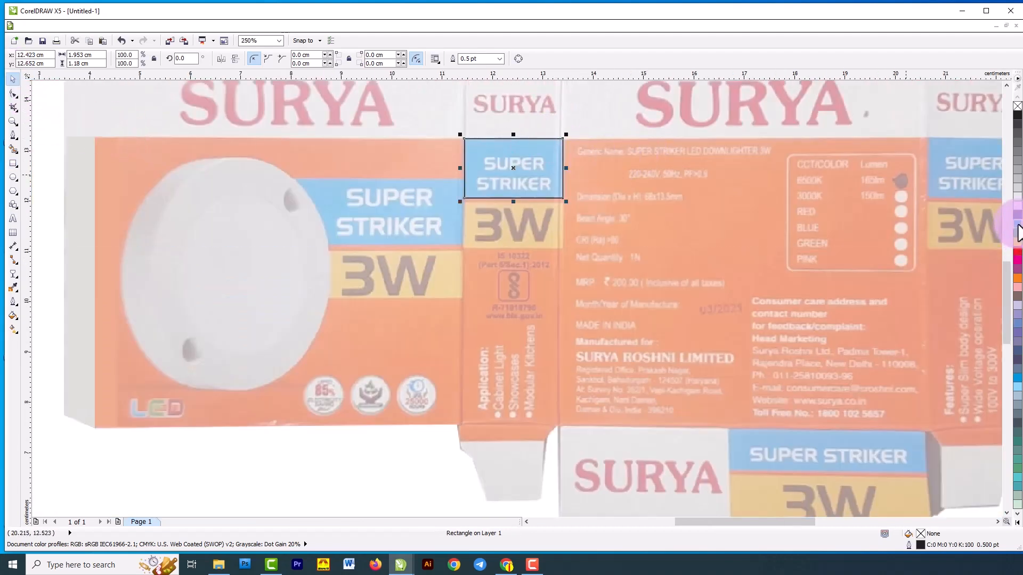
Fill the small rectangle with cyan (C100 M0 Y0 K0) and remove its outline
left_click(1018, 224)
scroll(602, 124, "down", 1)
scroll(570, 135, "up", 2)
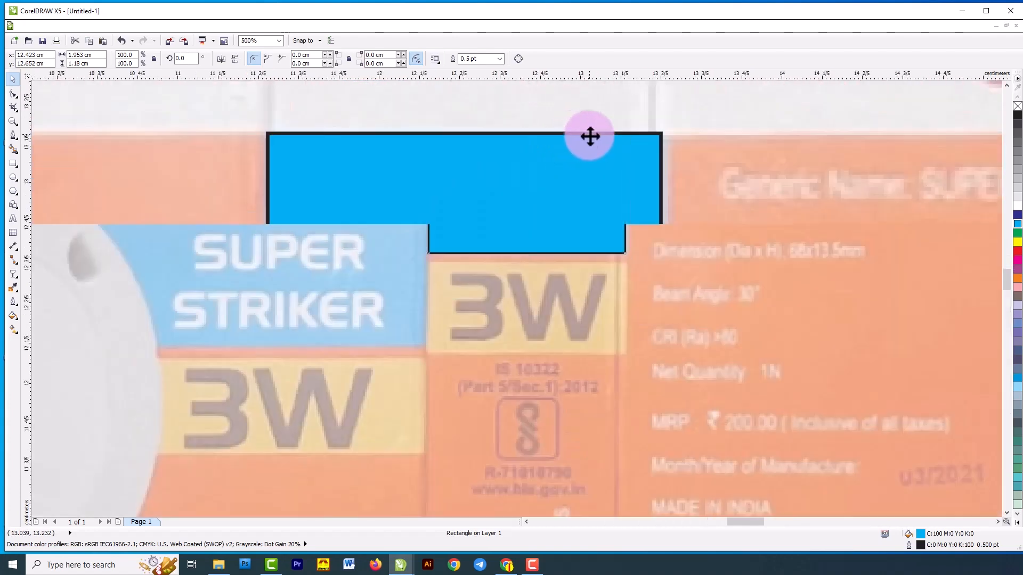
scroll(650, 155, "up", 1)
right_click(1017, 106)
scroll(576, 137, "down", 2)
scroll(565, 186, "down", 1)
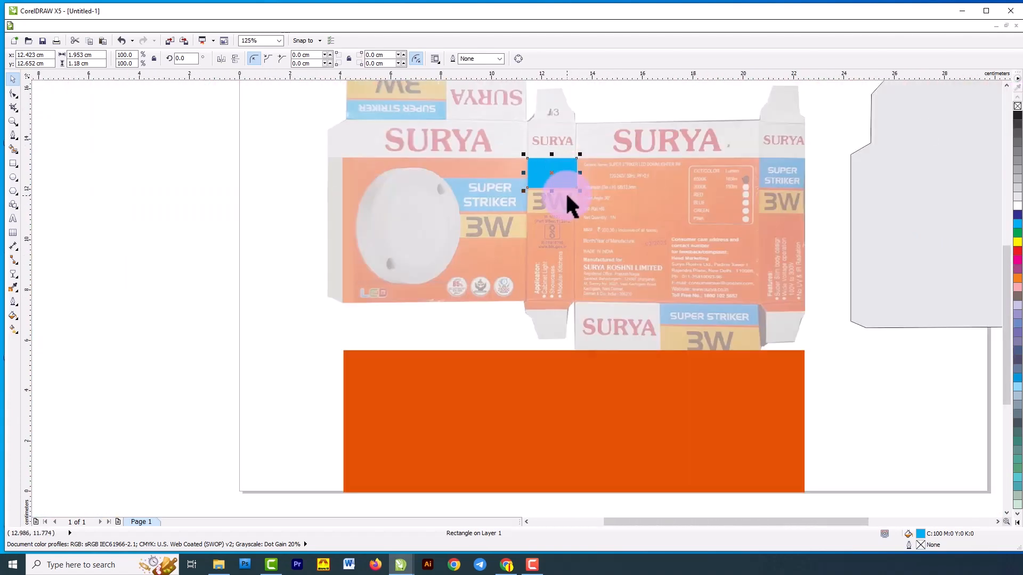
Move the cyan rectangle straight down to the orange rectangle's top edge and place a copy at the orange rectangle's right end
left_click_drag(578, 177, 576, 369)
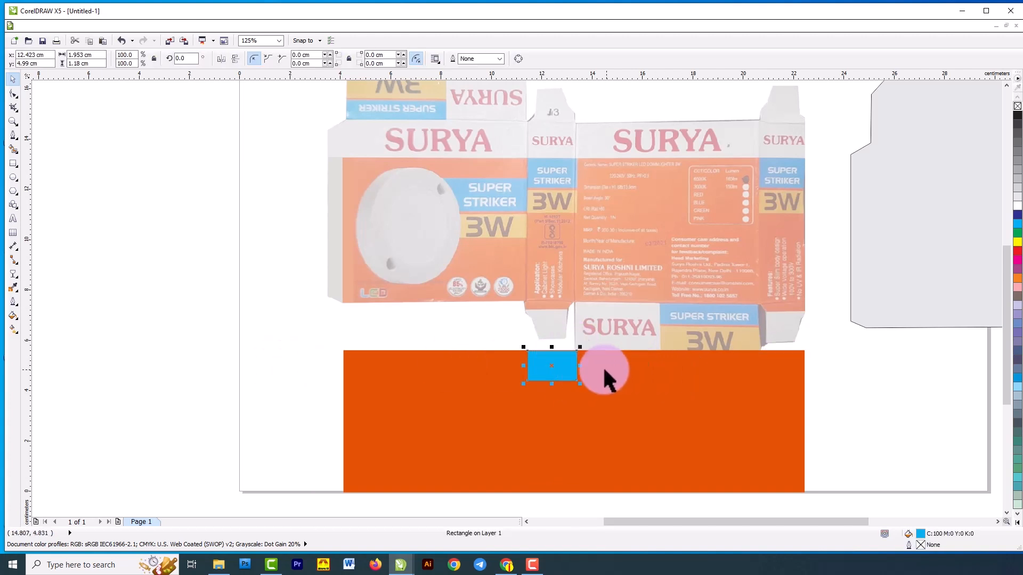
key("Escape")
left_click_drag(572, 366, 782, 374)
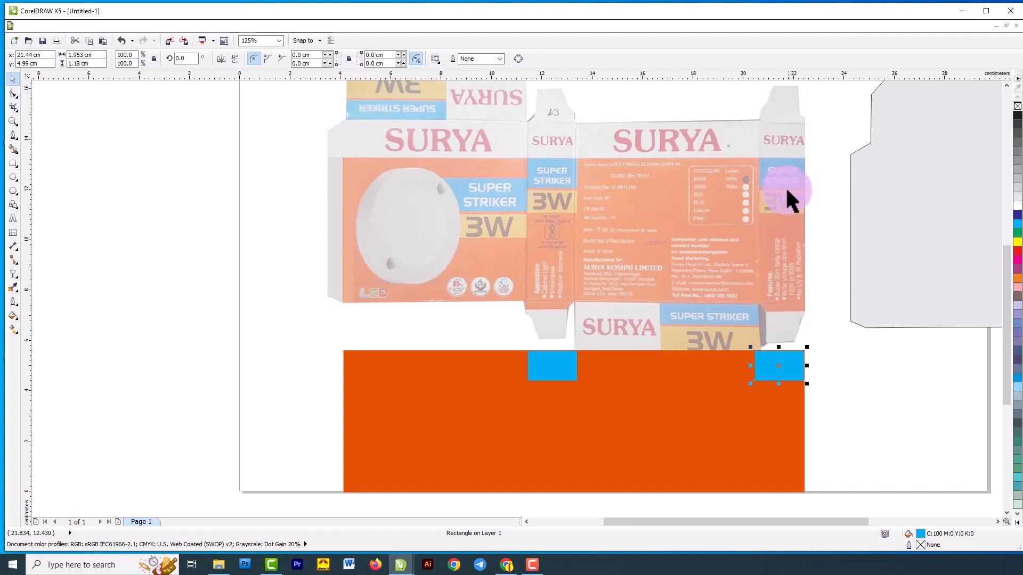
left_click(171, 342)
scroll(561, 202, "up", 2)
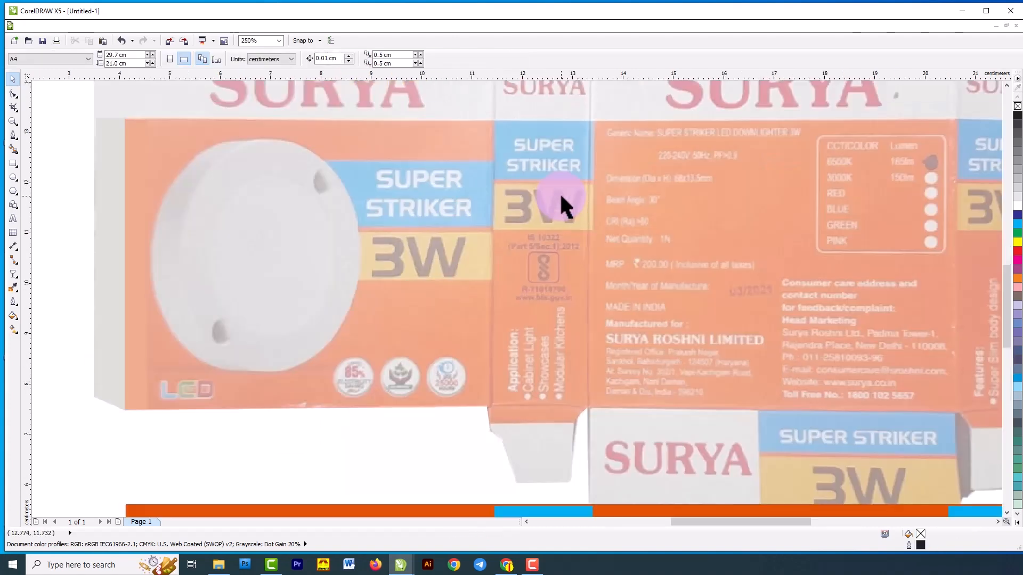
left_click(14, 163)
left_click(13, 79)
scroll(523, 166, "down", 2)
scroll(529, 169, "down", 2)
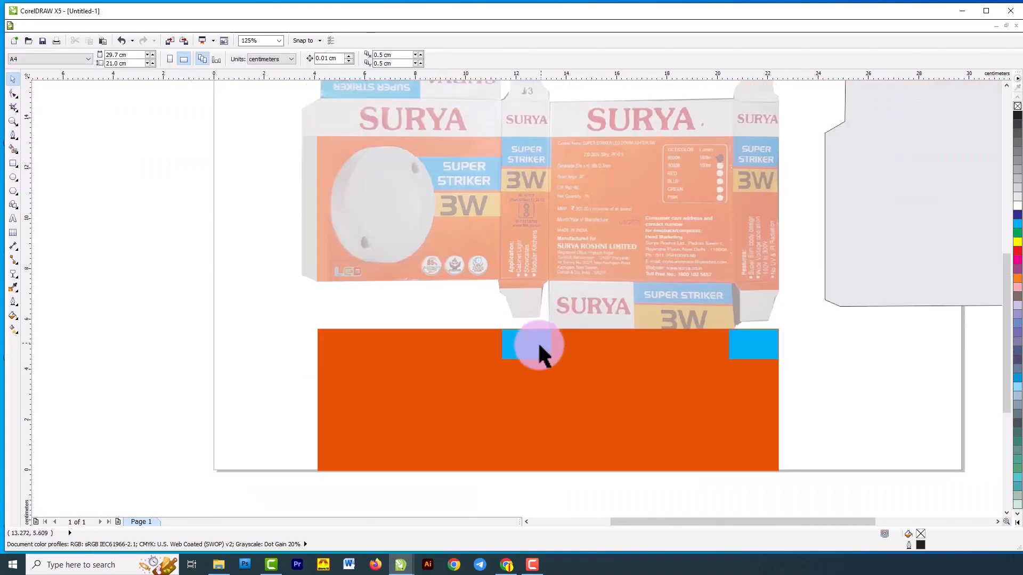
Copy the middle cyan rectangle just below itself with a height of about 0.93 cm and fill it with yellow (C0 M0 Y100 K0)
left_click(538, 349)
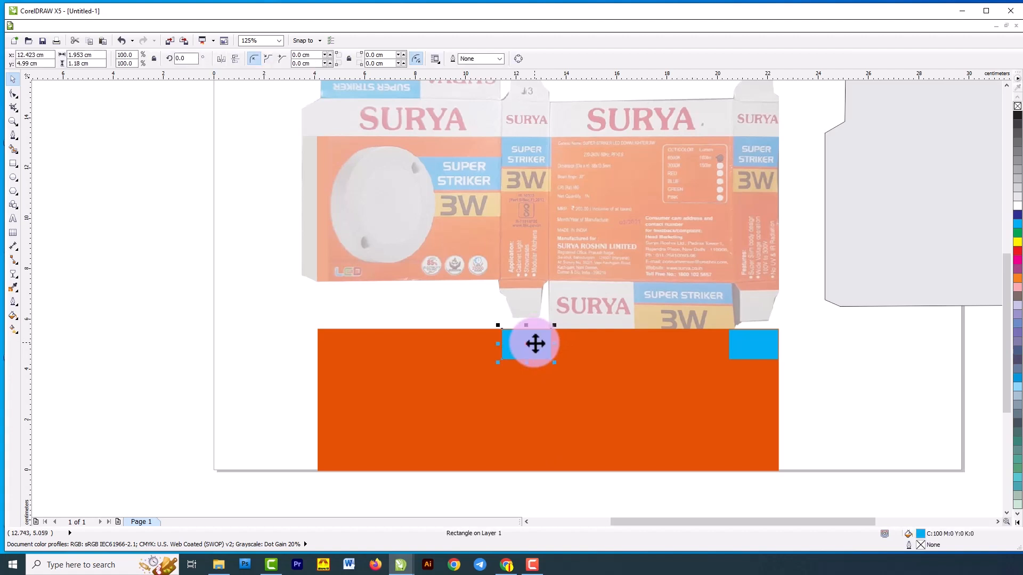
left_click_drag(536, 343, 528, 388)
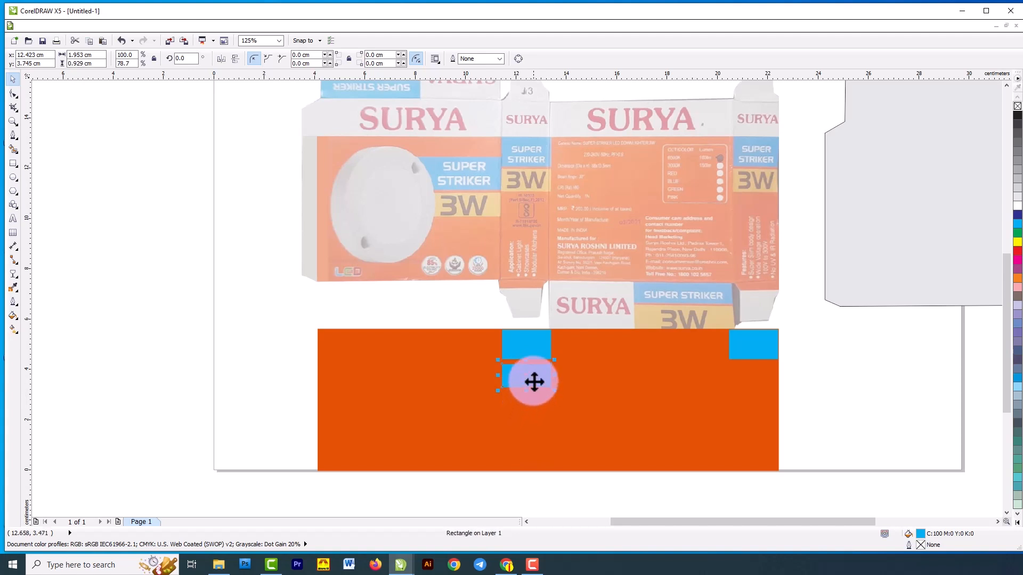
left_click(1019, 249)
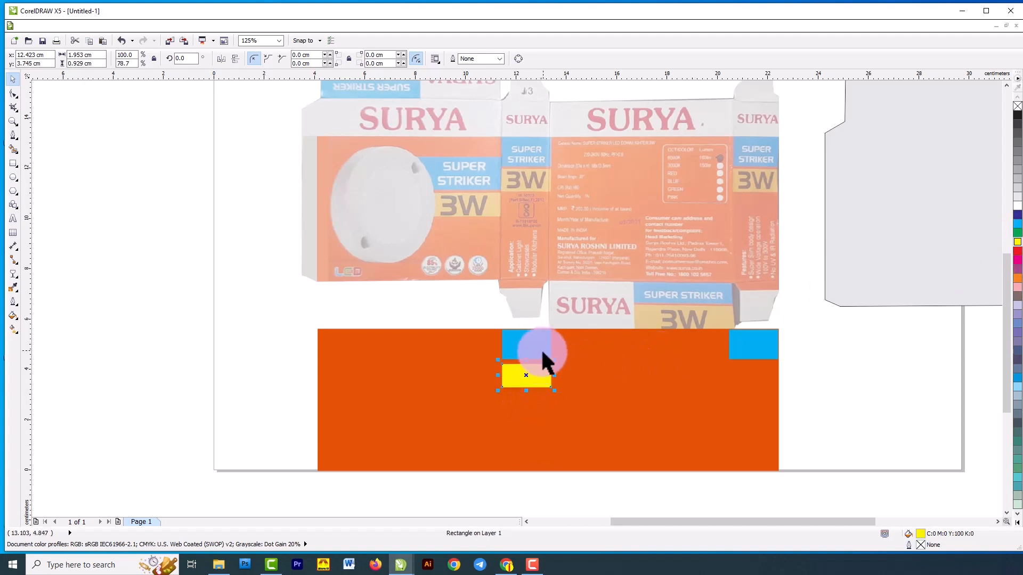
Resize the yellow rectangle to about 0.85 cm high against the image's 3W band and return it below the middle cyan rectangle
left_click_drag(532, 381, 533, 177)
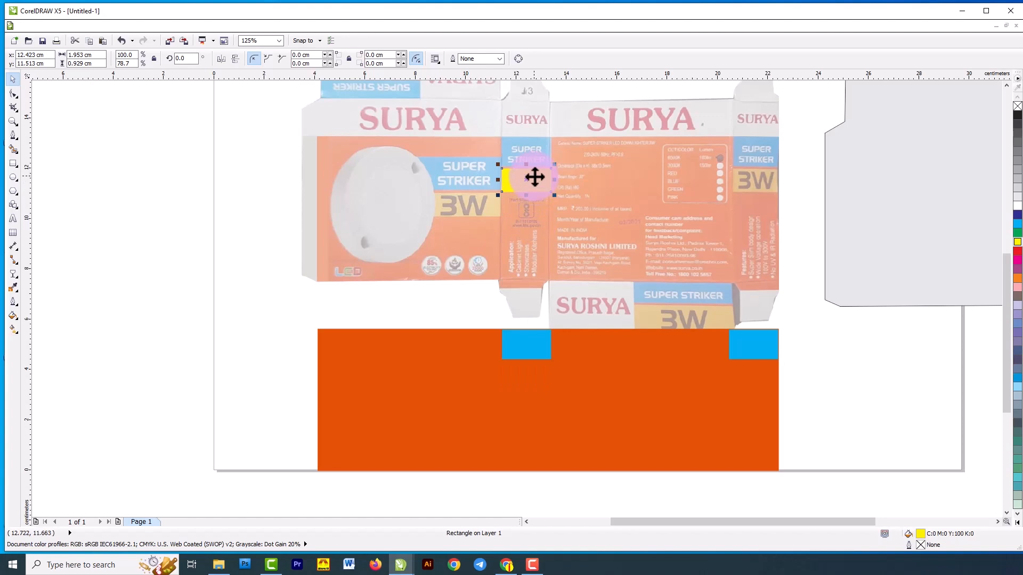
scroll(534, 177, "up", 2)
scroll(522, 188, "up", 2)
left_click_drag(517, 228, 519, 224)
scroll(542, 132, "down", 2)
scroll(523, 130, "up", 2)
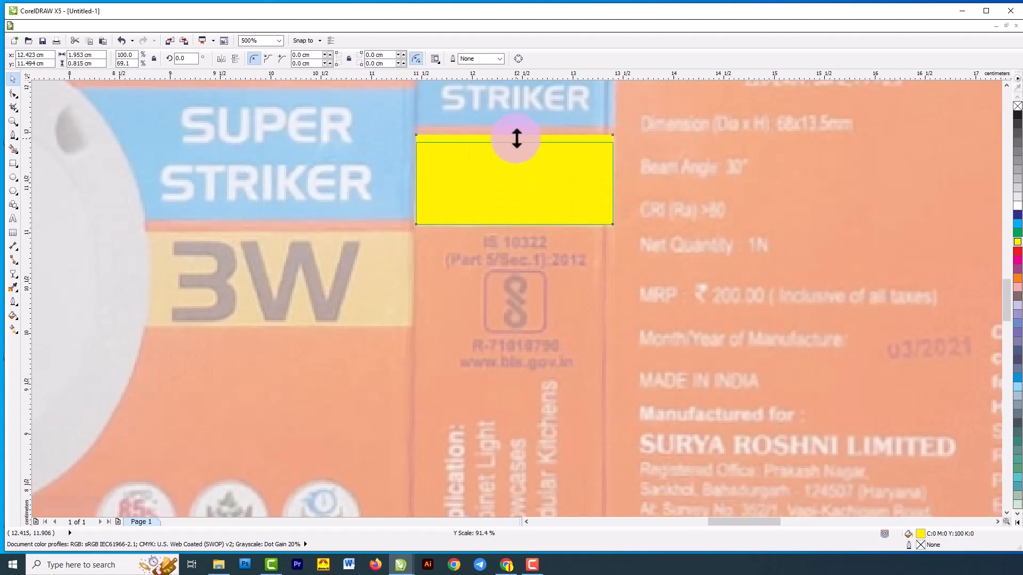
scroll(516, 134, "up", 2)
left_click_drag(514, 130, 545, 325)
Place a copy of the yellow rectangle below the cyan rectangle at the orange rectangle's right end
scroll(532, 133, "down", 2)
scroll(539, 122, "down", 4)
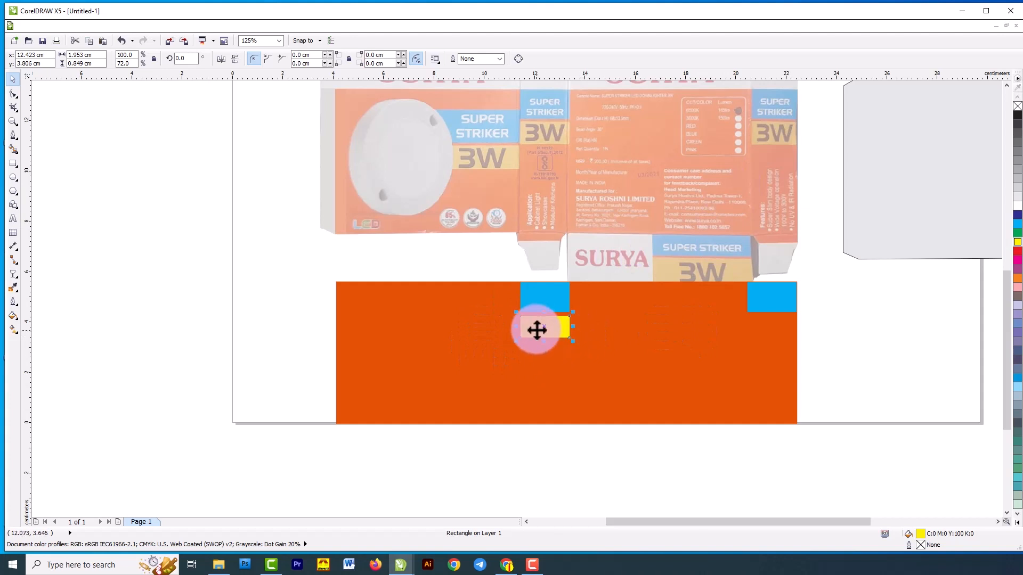
left_click_drag(539, 331, 762, 335)
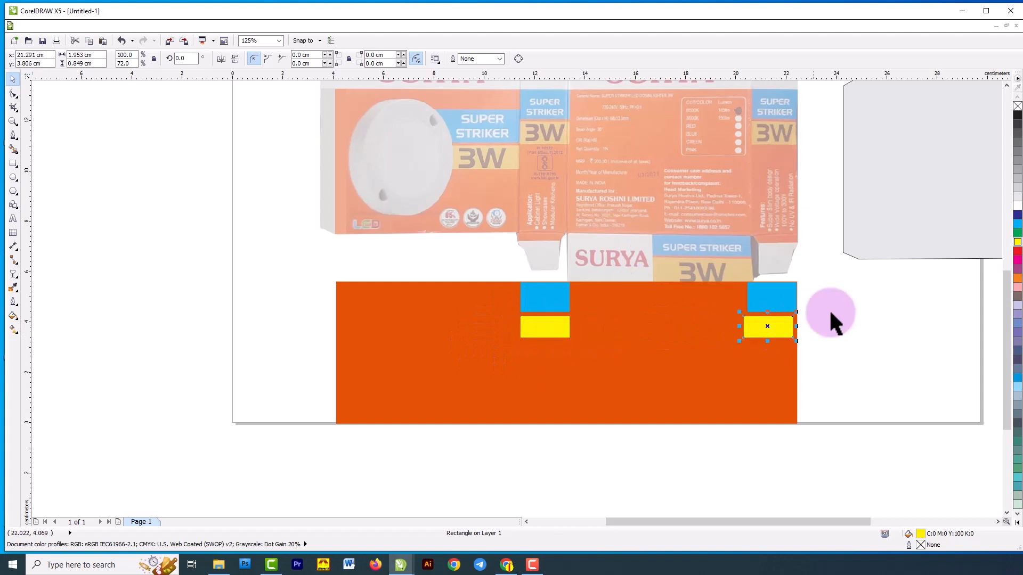
Align the yellow copy with the right edge of the cyan rectangle above it and group the two
scroll(797, 301, "up", 2)
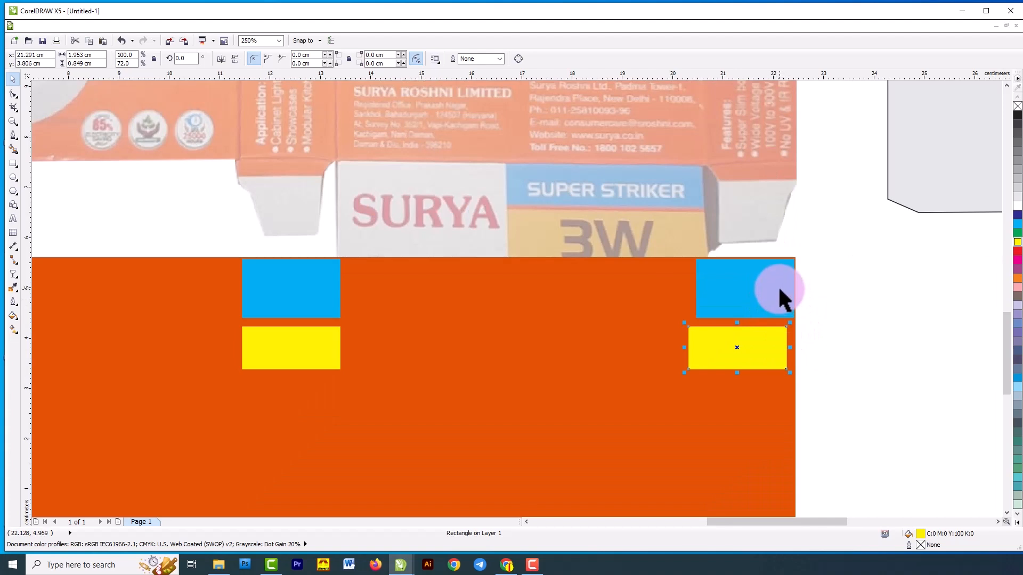
left_click(757, 293, "shift")
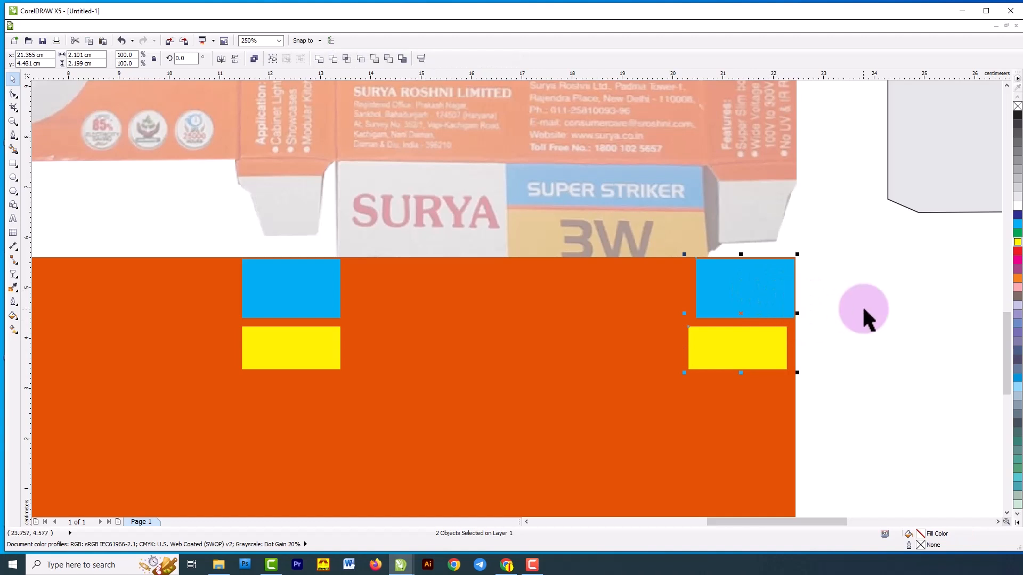
key("r")
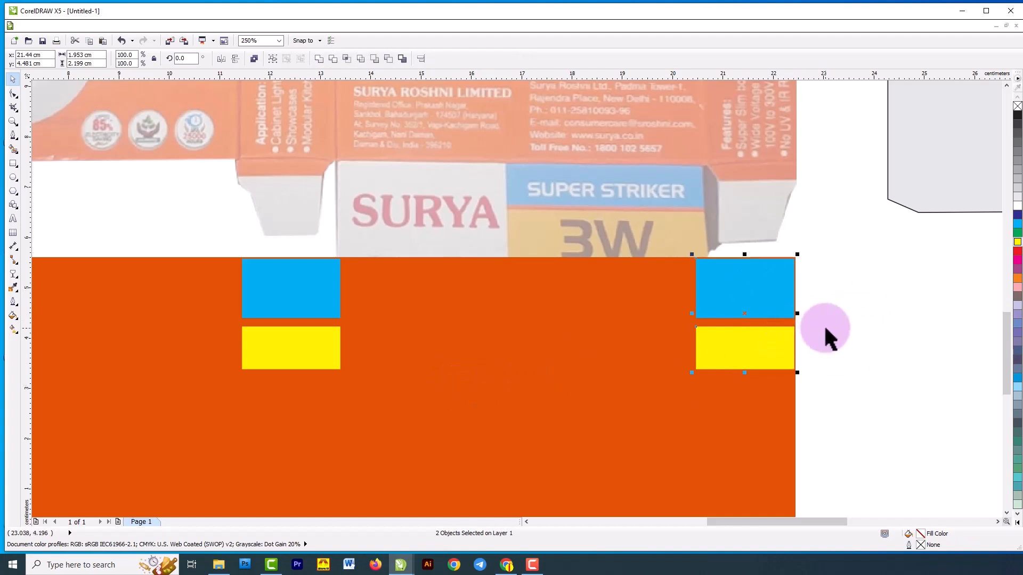
key("ctrl+g")
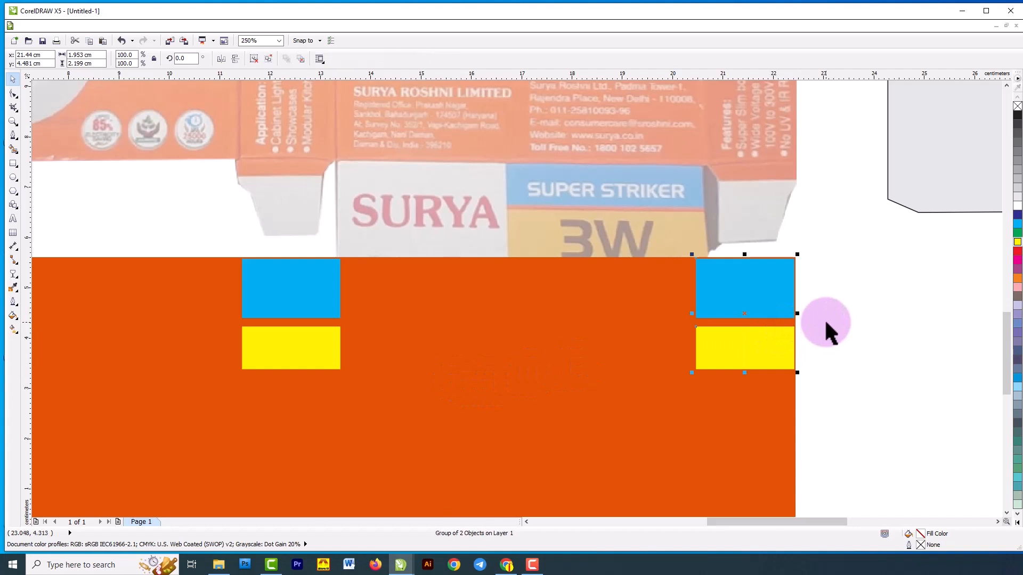
Align the outer cyan-and-yellow group flush with the top and right edges of the orange rectangle
left_click(546, 264, "shift")
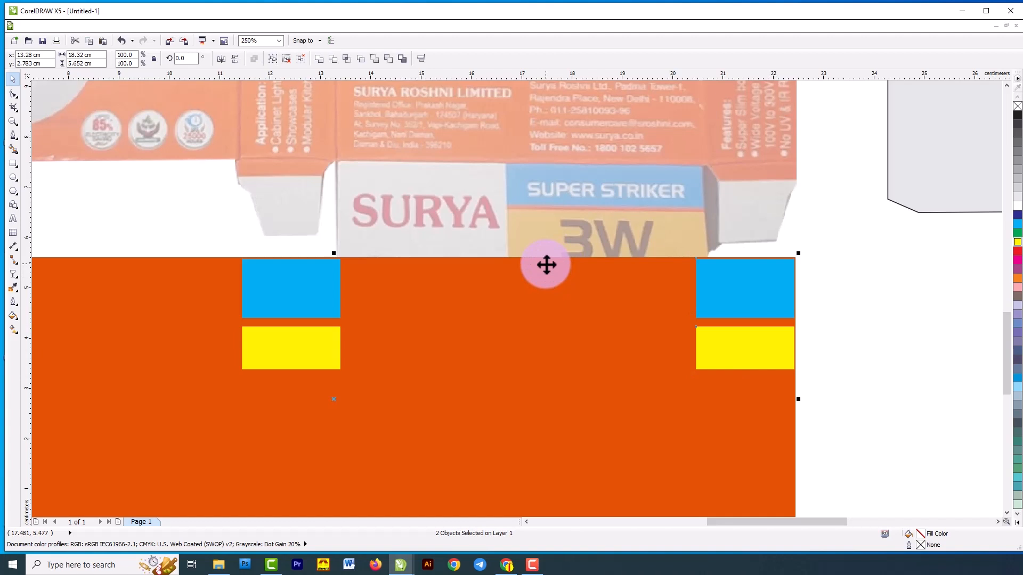
key("t")
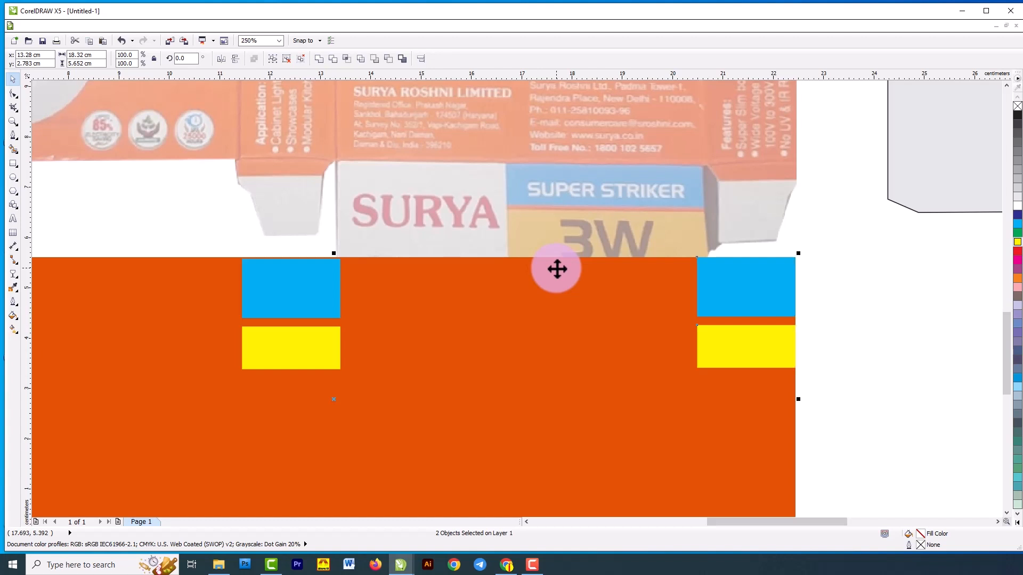
left_click(872, 286)
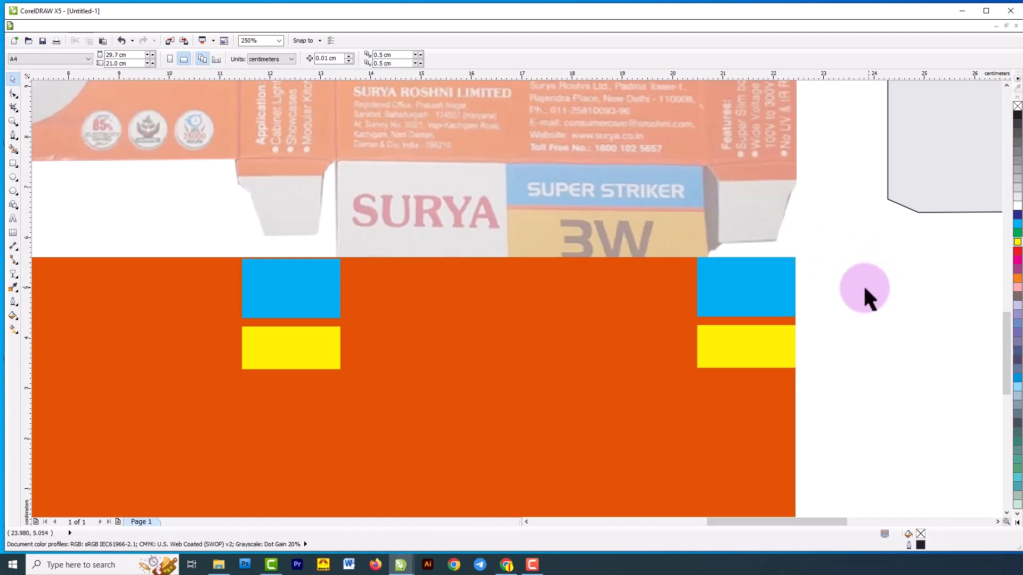
Group the middle cyan and yellow rectangles and align the group's top edge with the cyan-and-yellow group at the orange rectangle's right end
left_click(317, 289)
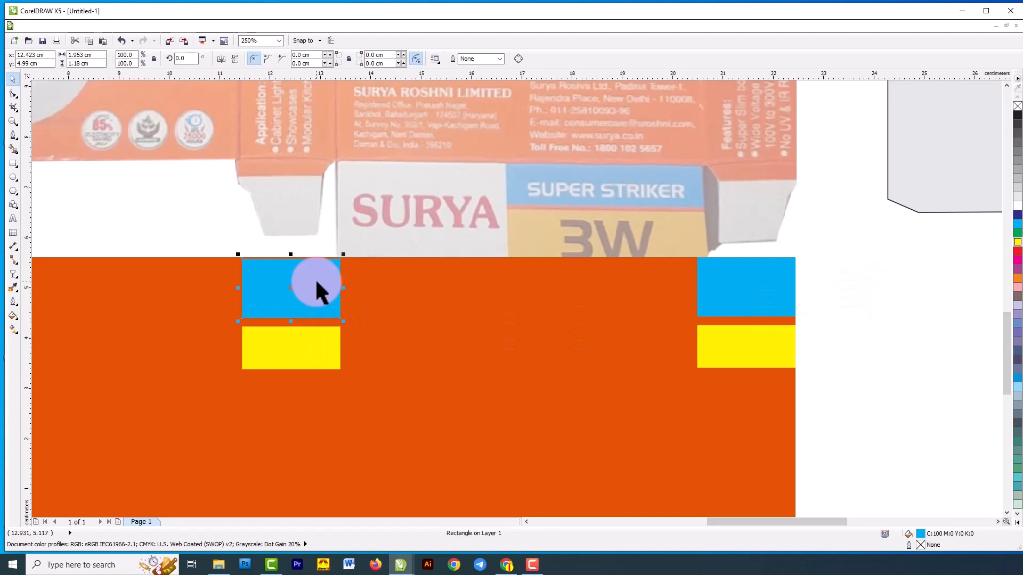
left_click(312, 350, "shift")
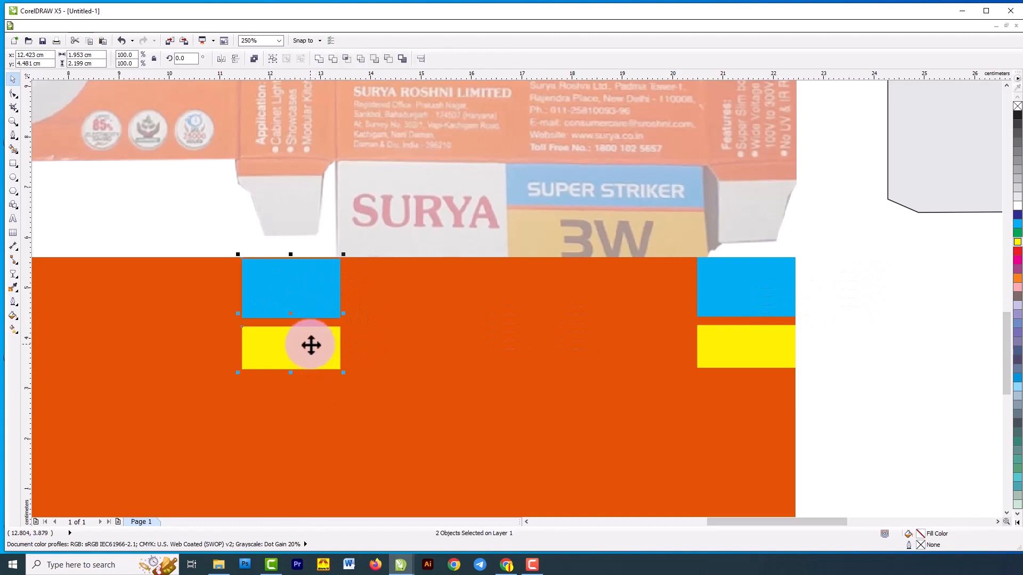
key("ctrl+g")
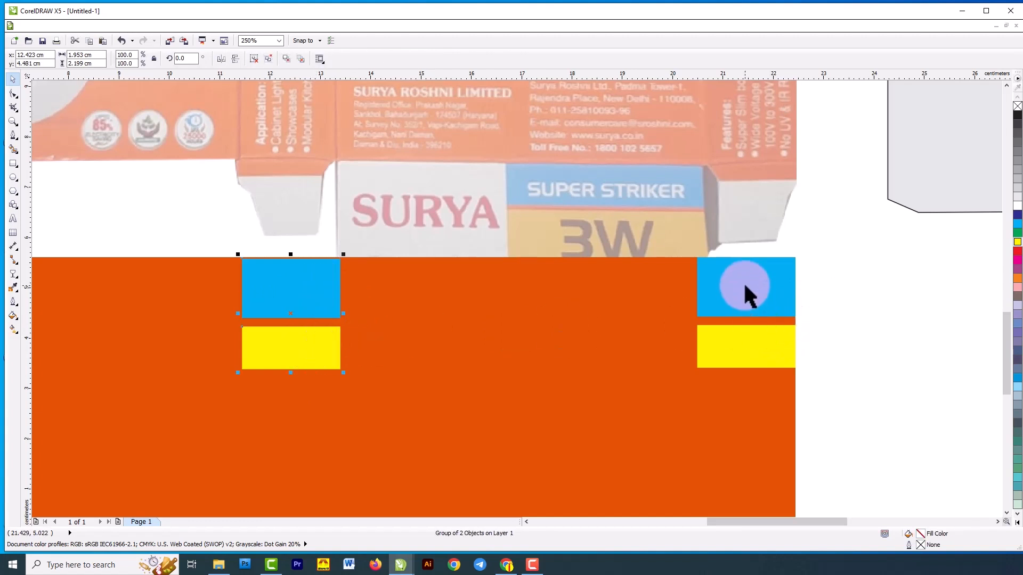
left_click(761, 280, "shift")
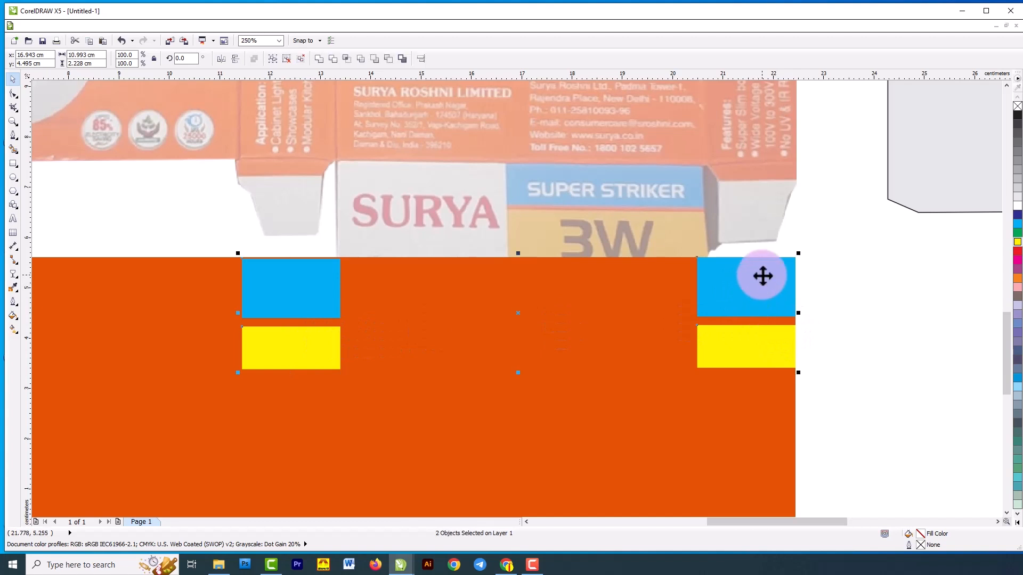
key("t")
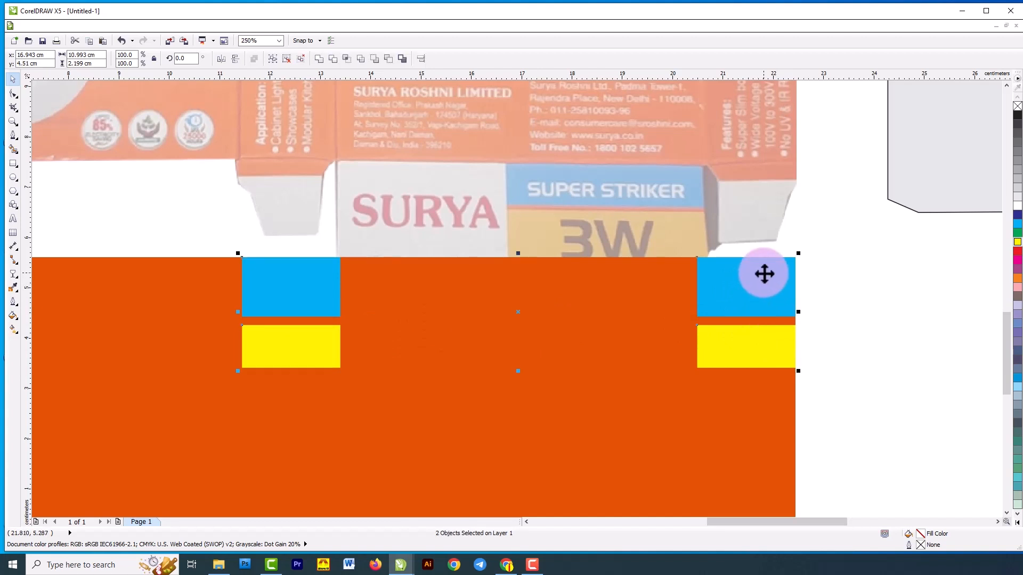
scroll(764, 274, "down", 4)
left_click(284, 285)
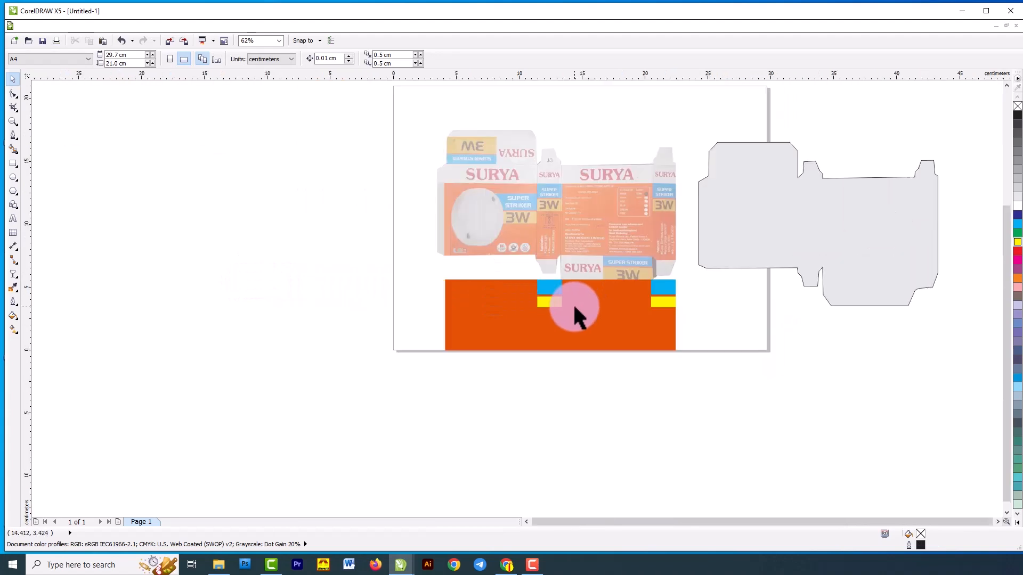
Draw a rectangle about 3.49 × 1.32 cm over the front panel's SUPER STRIKER band, filled cyan (C100 M0 Y0 K0) without outline
scroll(504, 268, "up", 3)
scroll(546, 199, "down", 3)
scroll(533, 197, "up", 2)
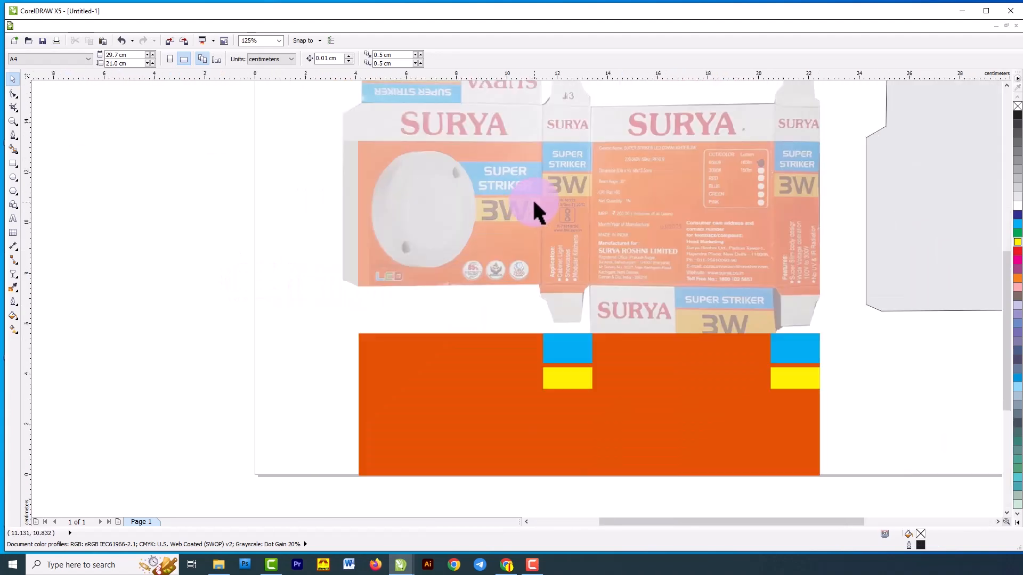
scroll(535, 201, "up", 2)
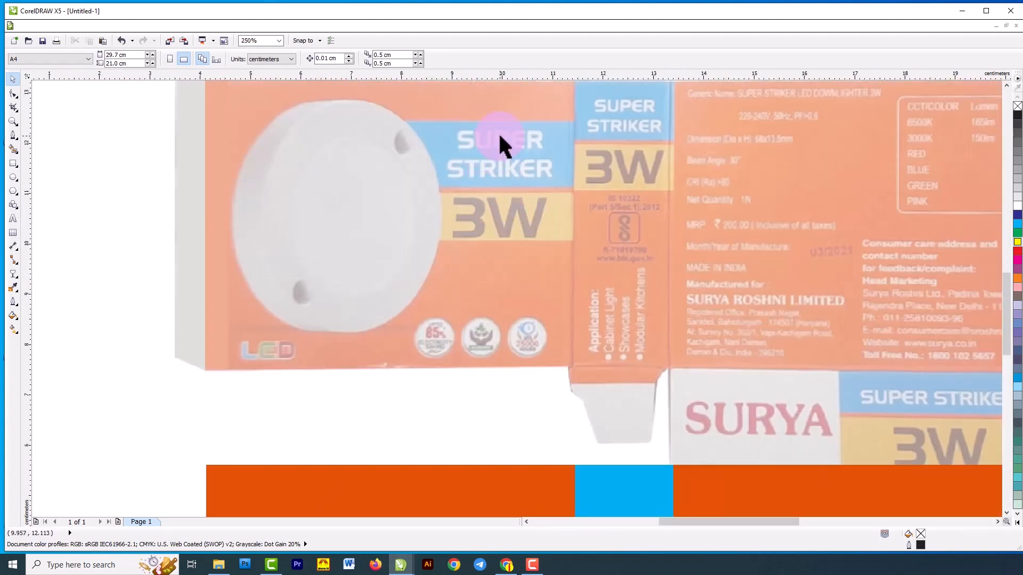
left_click(12, 162)
left_click_drag(397, 121, 573, 188)
left_click(13, 80)
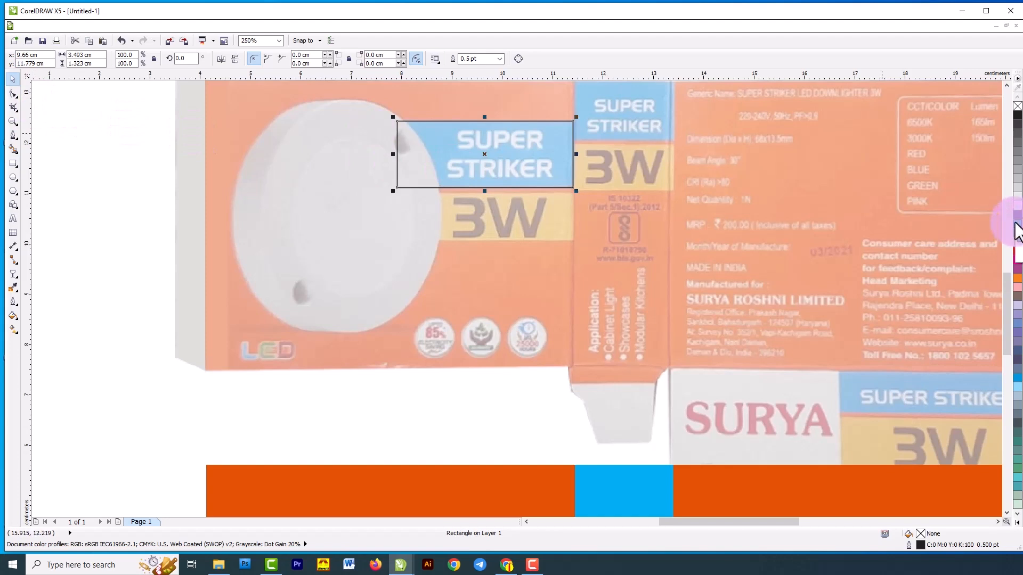
left_click(1018, 225)
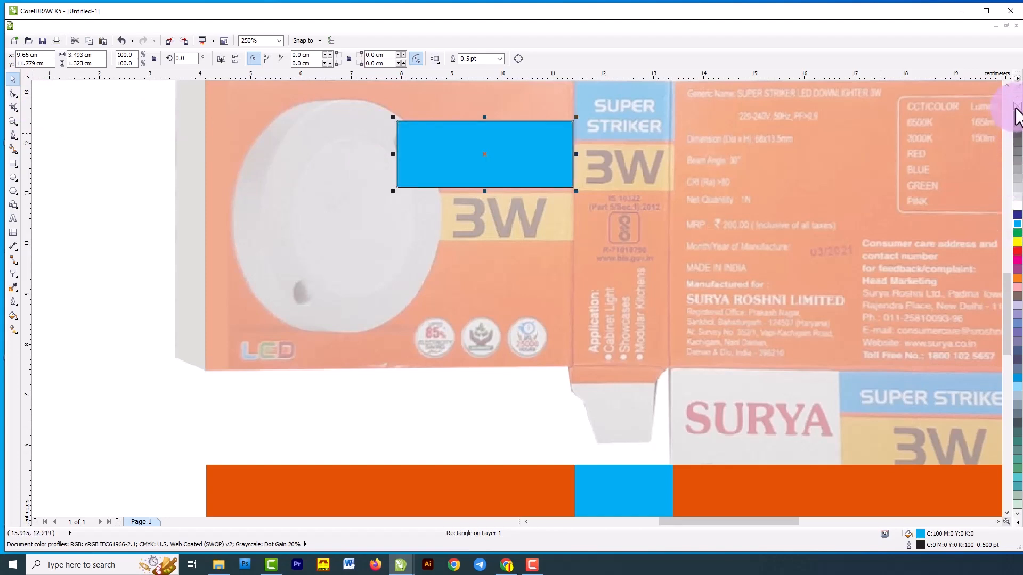
right_click(1017, 109)
Move the wide cyan rectangle onto the orange one, left of the middle group, and align its bottom edge with that group
left_click_drag(571, 175, 532, 341)
scroll(550, 146, "down", 2)
scroll(560, 160, "up", 2)
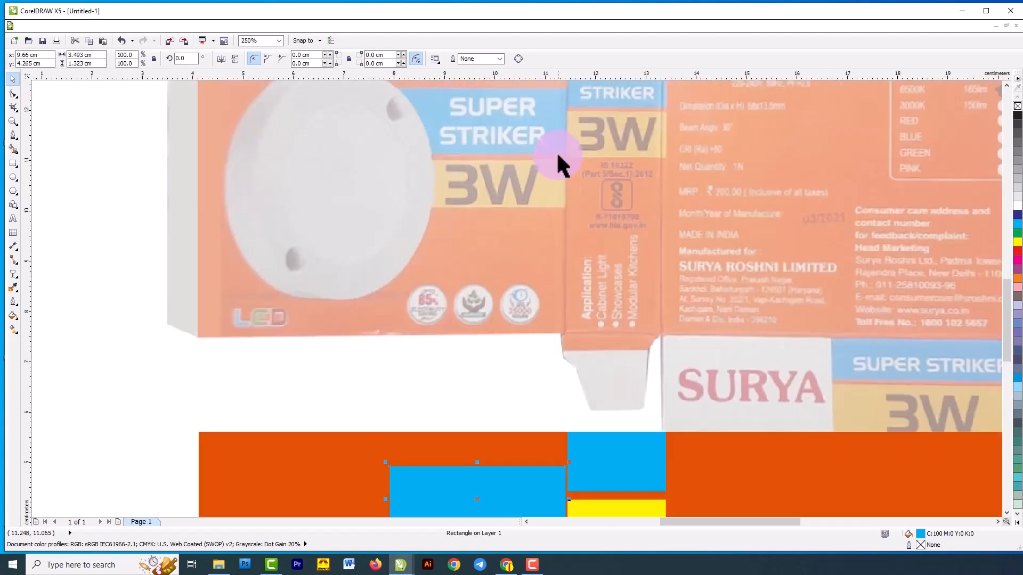
scroll(568, 141, "down", 2)
scroll(556, 349, "up", 2)
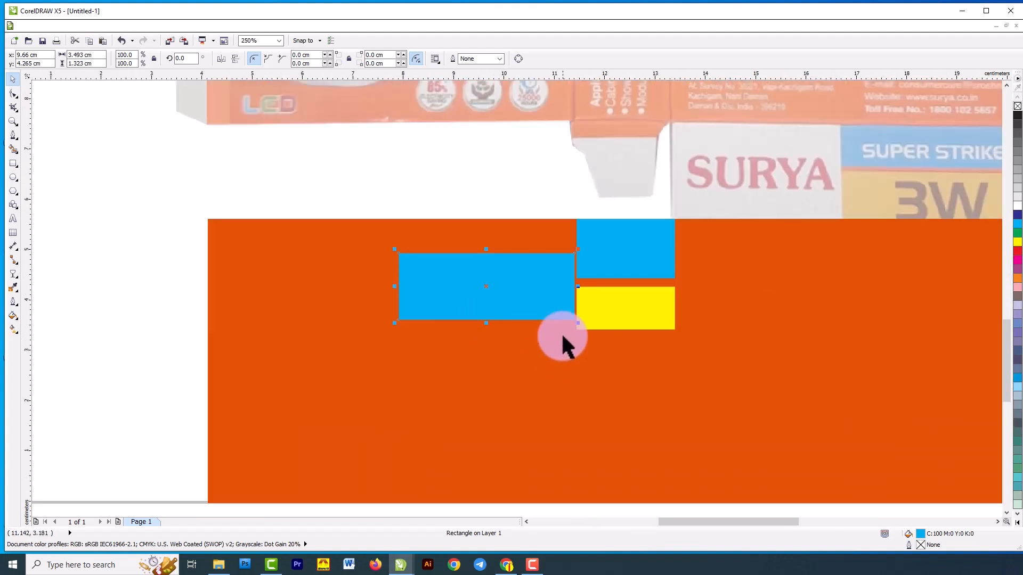
scroll(569, 302, "up", 2)
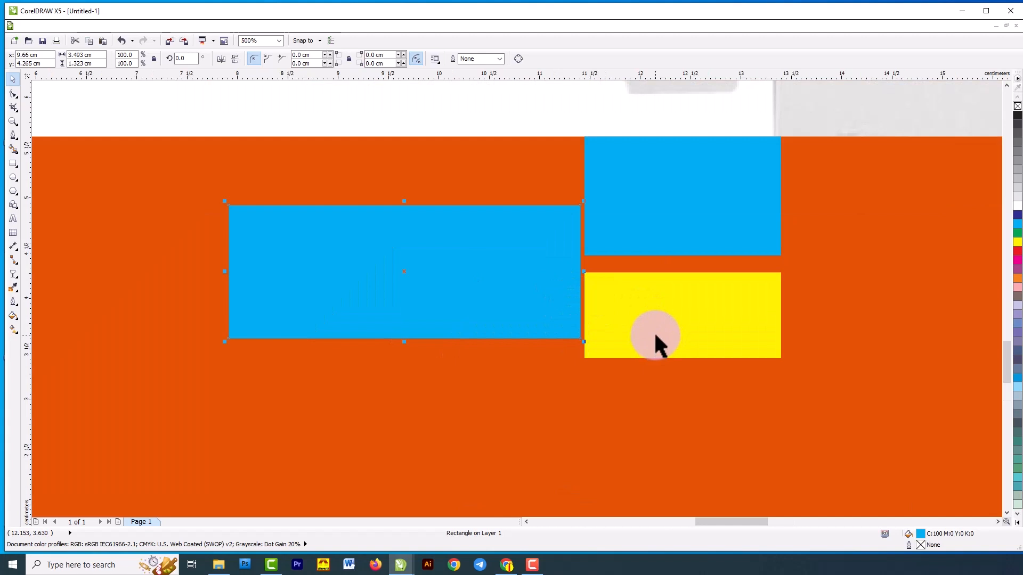
left_click(545, 297)
left_click(699, 334, "shift")
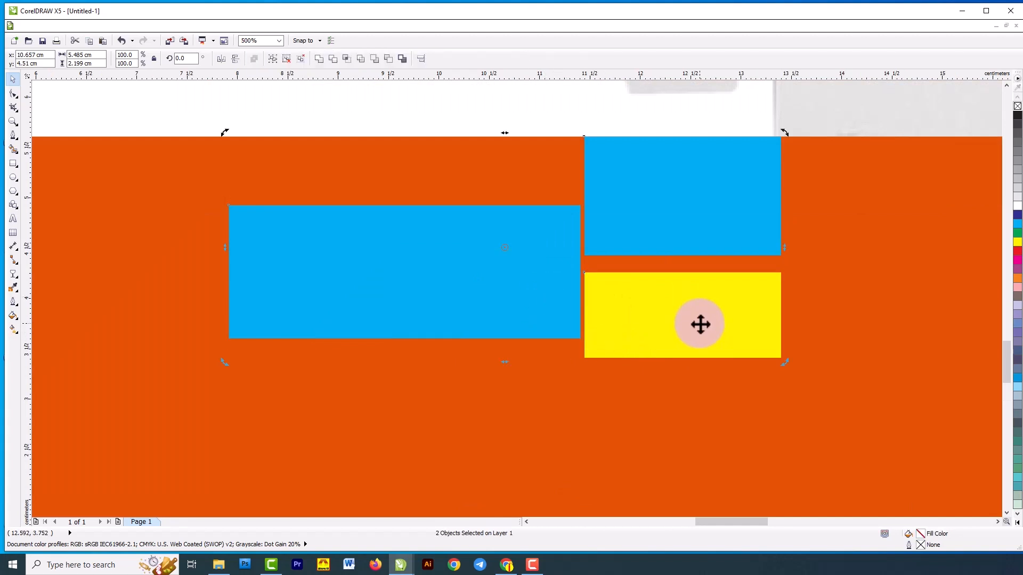
key("b")
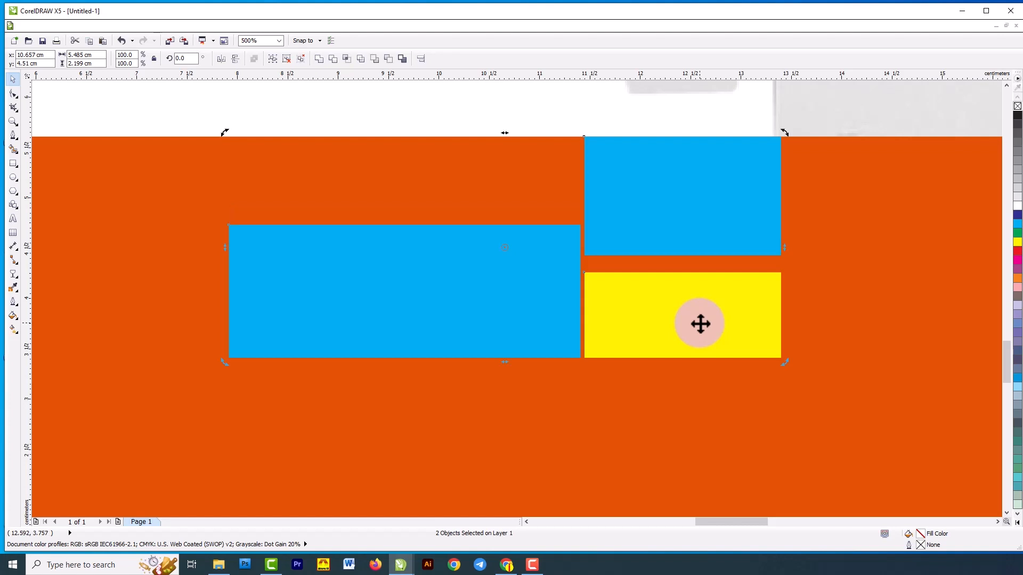
scroll(670, 303, "down", 2)
scroll(672, 304, "down", 2)
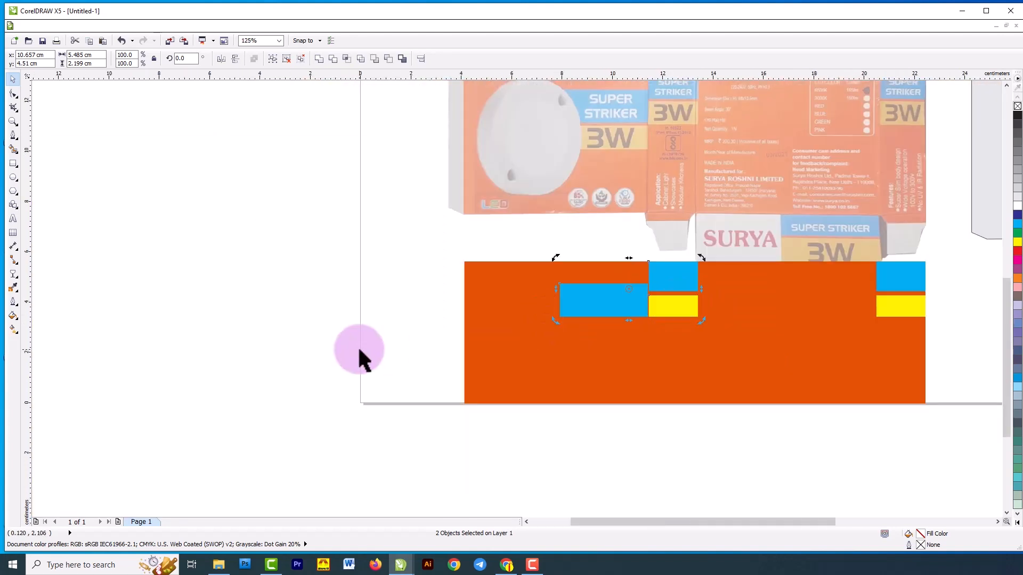
left_click(341, 351)
Stretch the wide cyan rectangle to about 3.53 cm so its right edge meets the middle cyan-and-yellow group
scroll(644, 299, "up", 2)
scroll(640, 322, "up", 1)
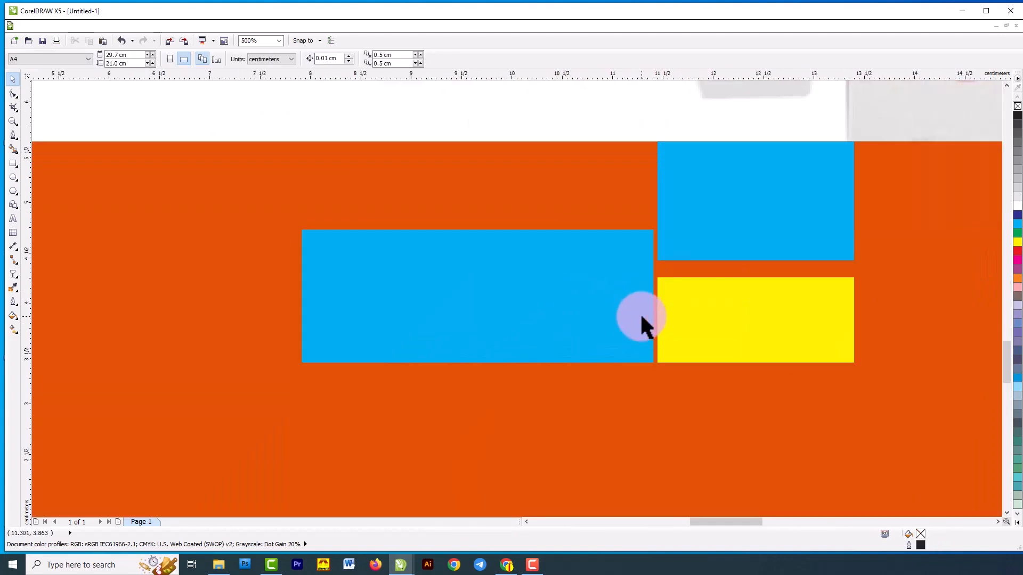
left_click(641, 317)
scroll(661, 298, "up", 2)
left_click_drag(656, 299, 671, 306)
scroll(672, 293, "down", 2)
scroll(672, 278, "down", 1)
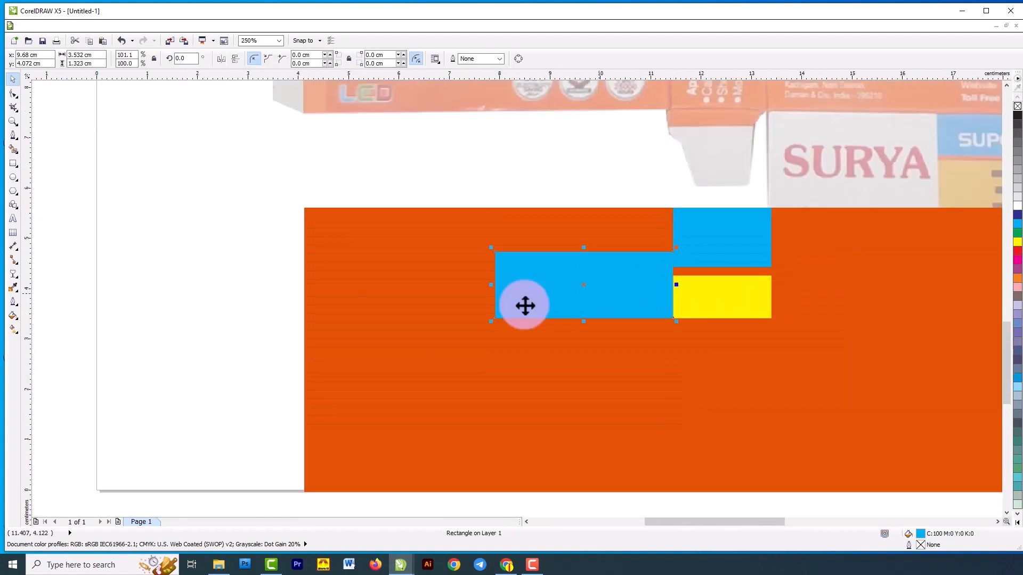
left_click(350, 331)
scroll(514, 304, "down", 1)
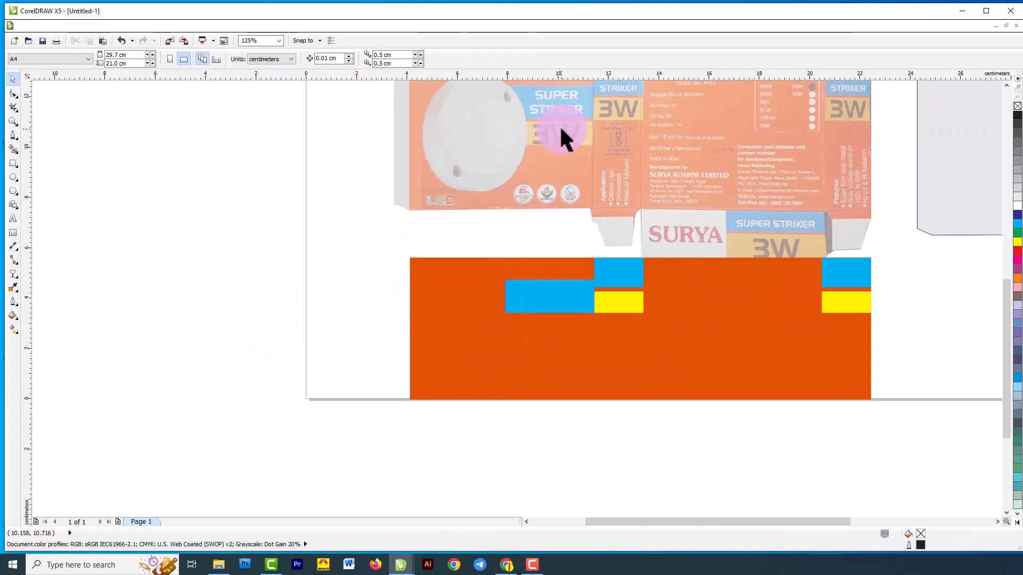
Draw a rectangle about 2.72 × 0.94 cm over the front panel's 3W band, filled yellow (C0 M0 Y100 K0) without outline
left_click(13, 163)
scroll(543, 112, "up", 2)
left_click_drag(436, 115, 709, 209)
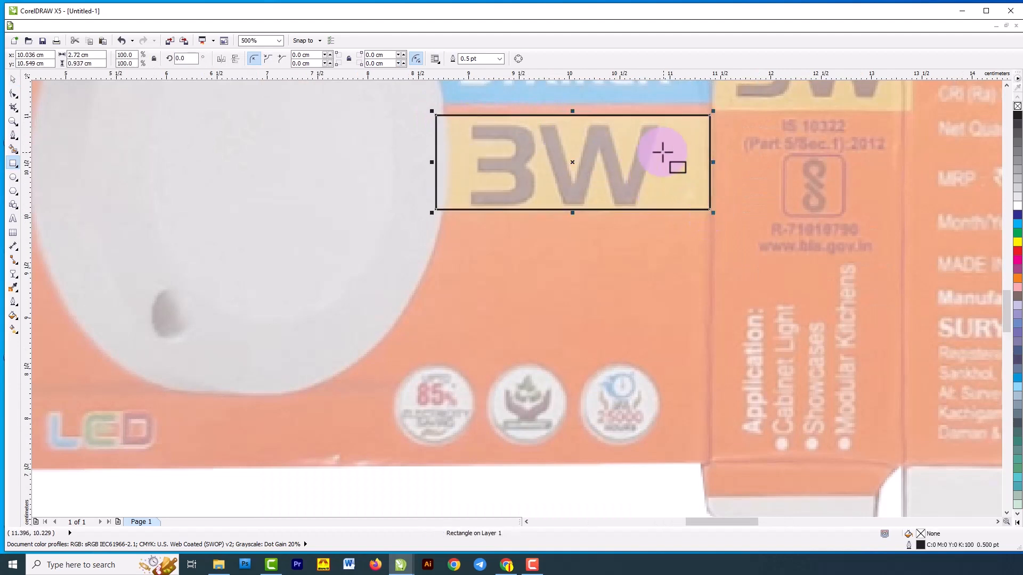
left_click(1017, 245)
right_click(1018, 106)
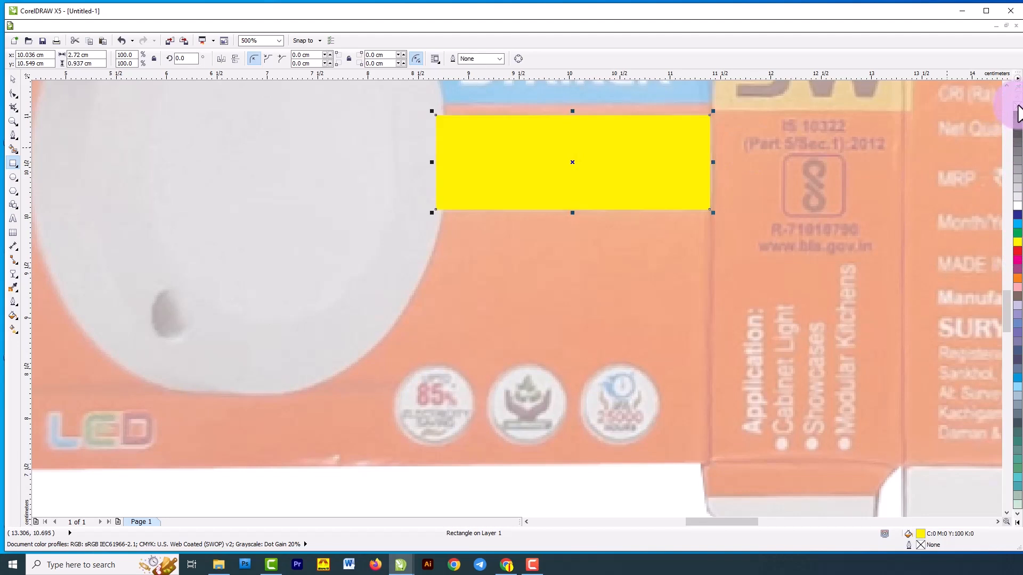
Move the new yellow rectangle down from the image's 3W band onto the orange rectangle, below the wide cyan rectangle
scroll(630, 162, "down", 1)
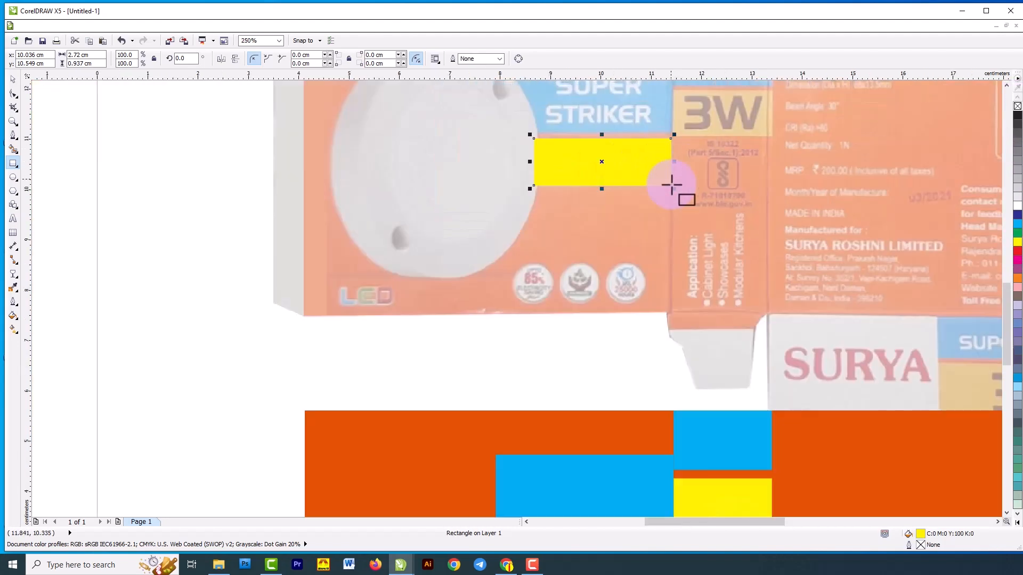
left_click(13, 79)
scroll(519, 169, "down", 1)
left_click_drag(571, 164, 573, 363)
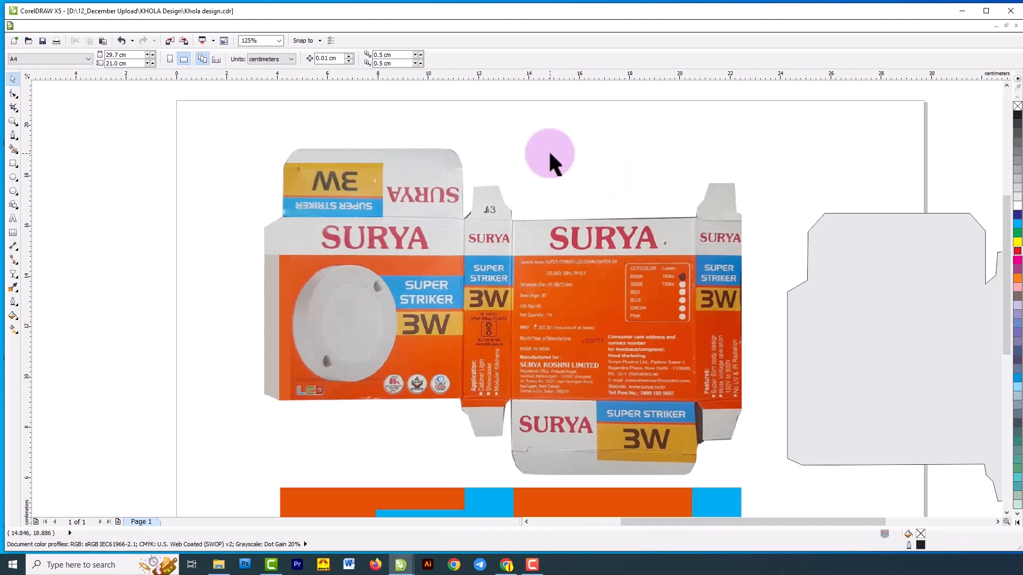
Add the text SURYA above the back panel of the box image and set its font to Bangkok
left_click(11, 219)
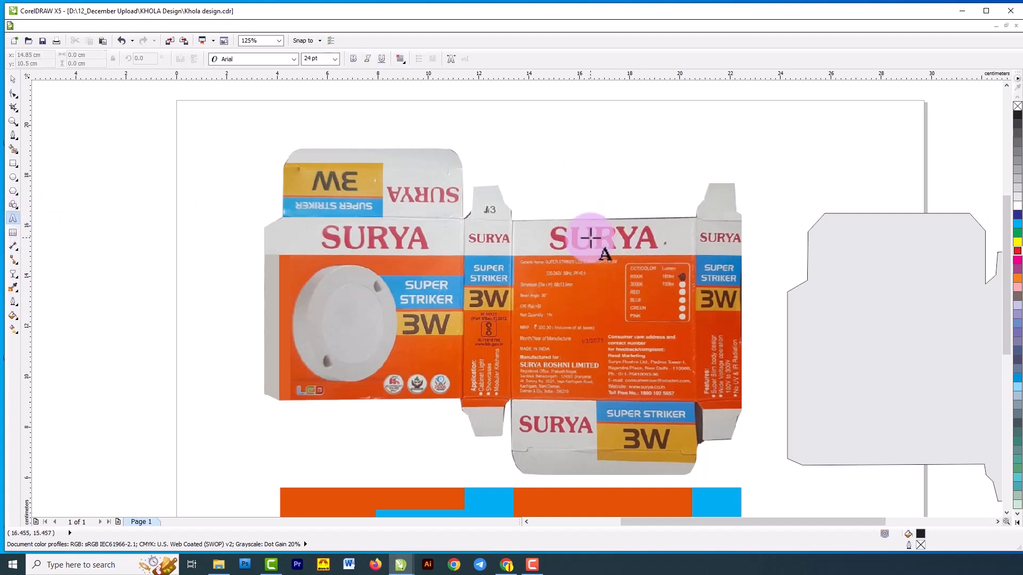
left_click(557, 197)
type("serw")
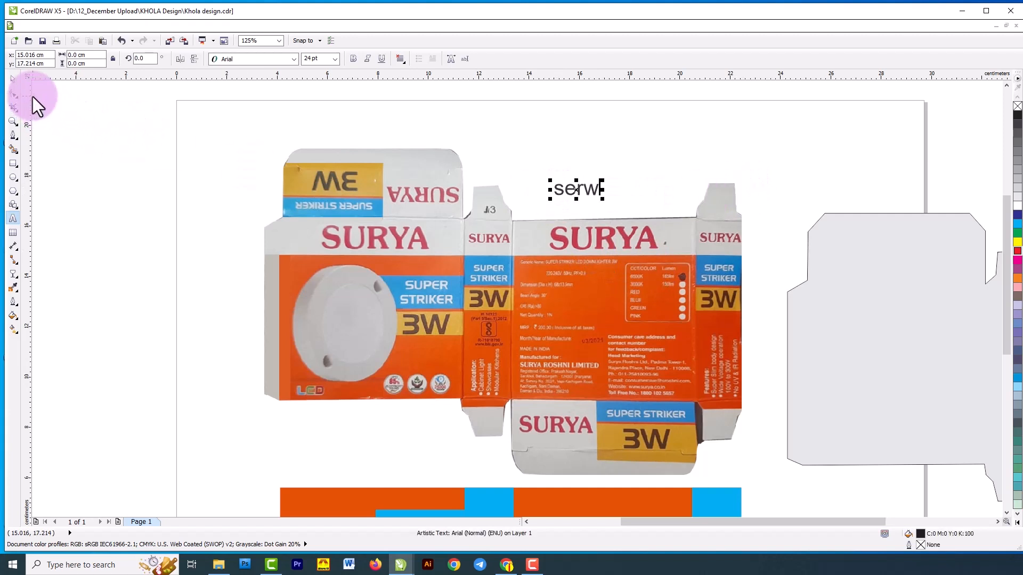
key("BackSpace")
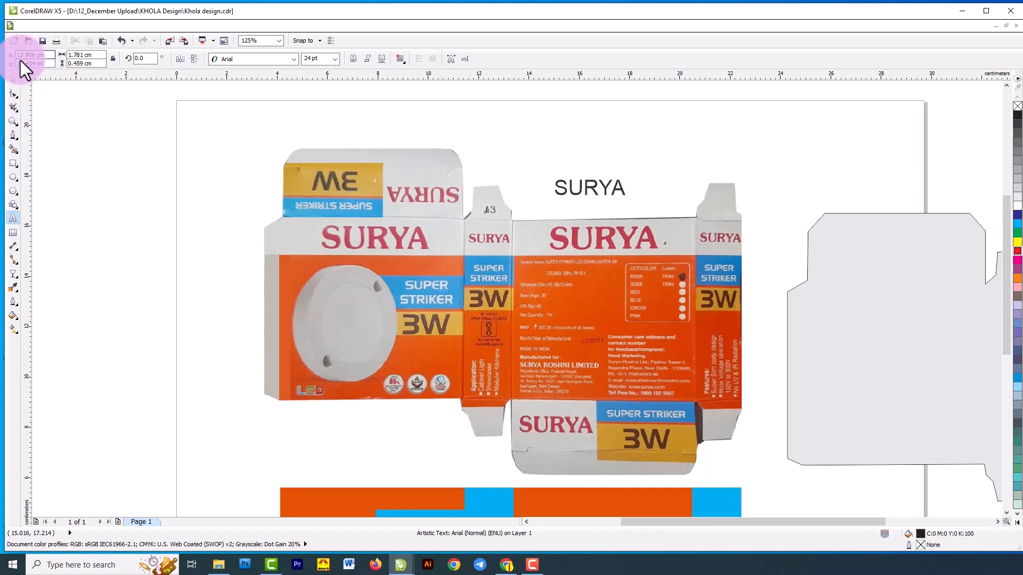
left_click(11, 79)
left_click(260, 61)
left_click(244, 80)
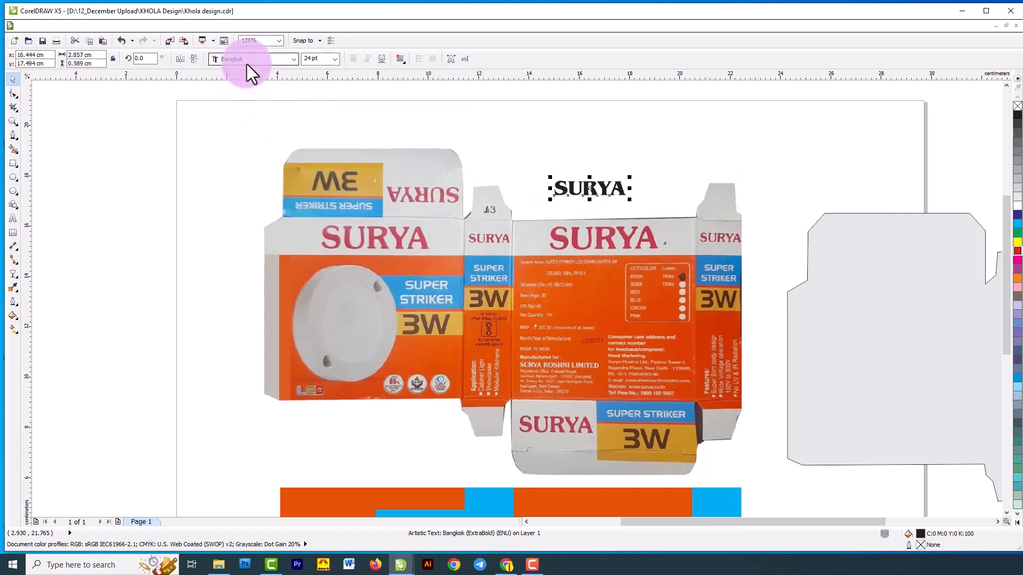
Fit the SURYA text over the back panel's printed logo at about 4.36 cm wide and fill it red (C0 M100 Y100 K0)
left_click_drag(620, 195, 670, 264)
scroll(654, 252, "up", 2)
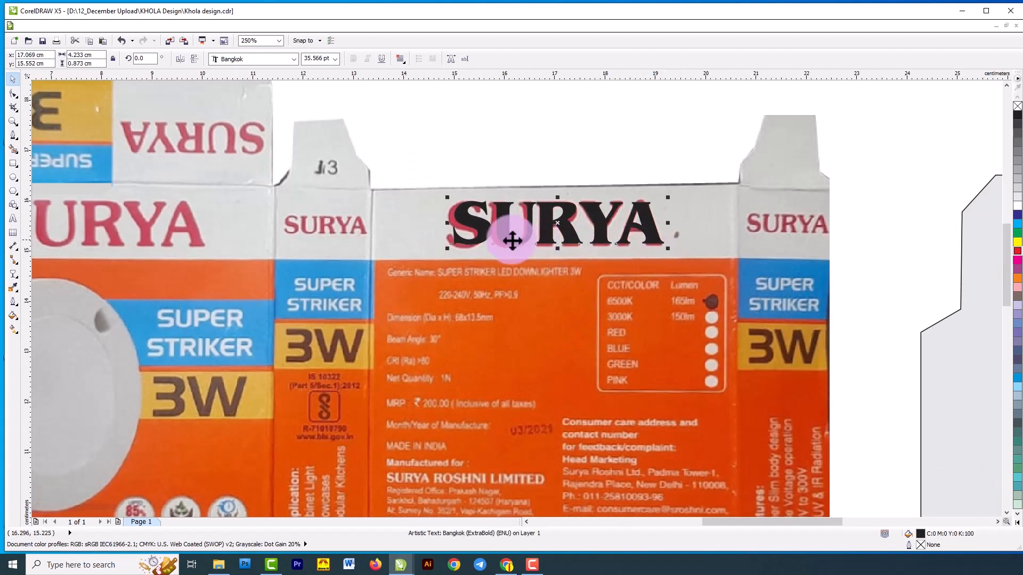
left_click(1019, 260)
scroll(748, 217, "down", 2)
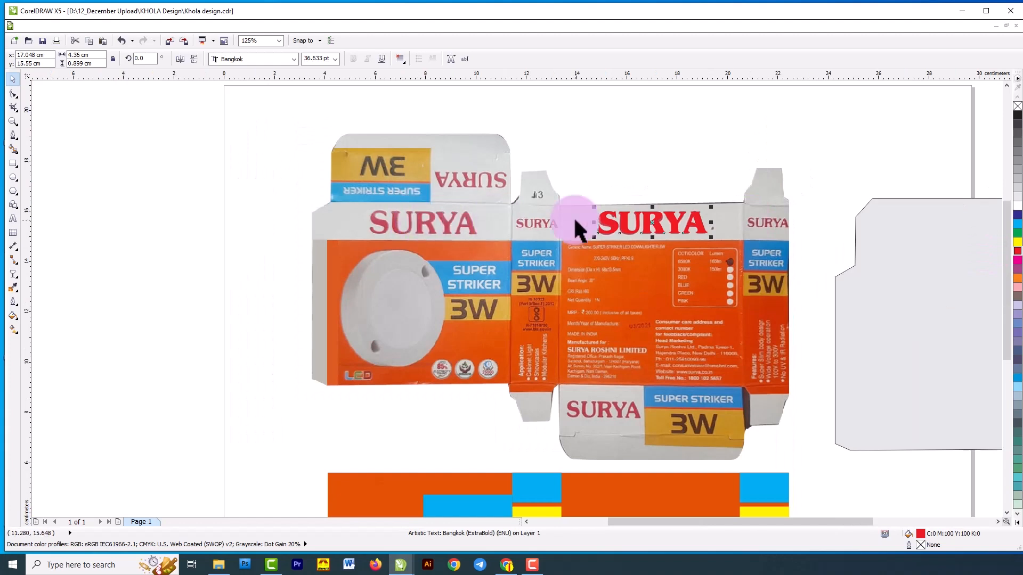
Copy the SURYA text over the front panel's logo, and rotate another copy 180° and scale it to about 2.89 cm wide over the top flap's logo
left_click_drag(650, 230, 531, 155)
scroll(531, 156, "up", 2)
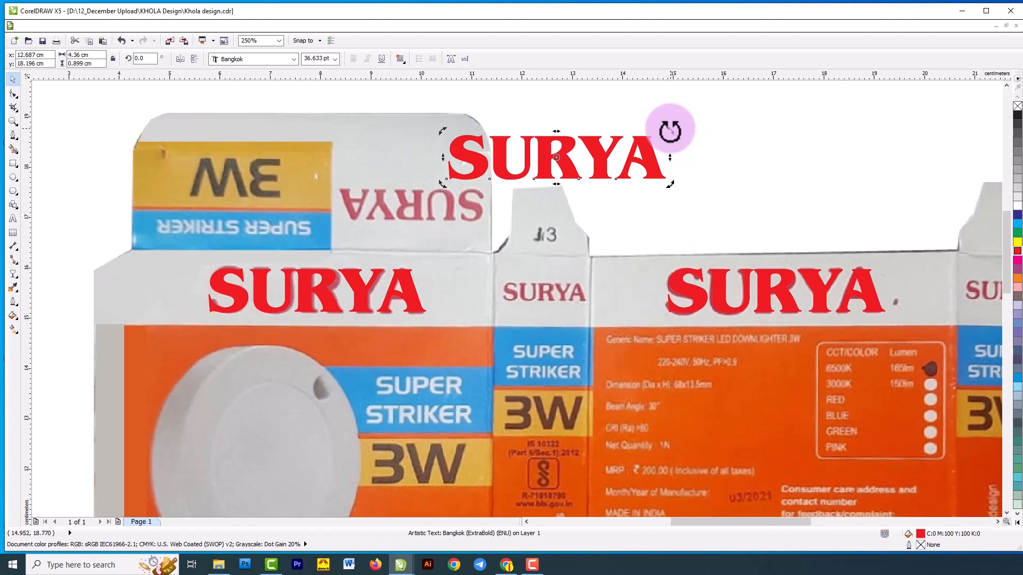
left_click_drag(670, 129, 438, 203)
left_click(649, 157)
left_click_drag(649, 157, 507, 223)
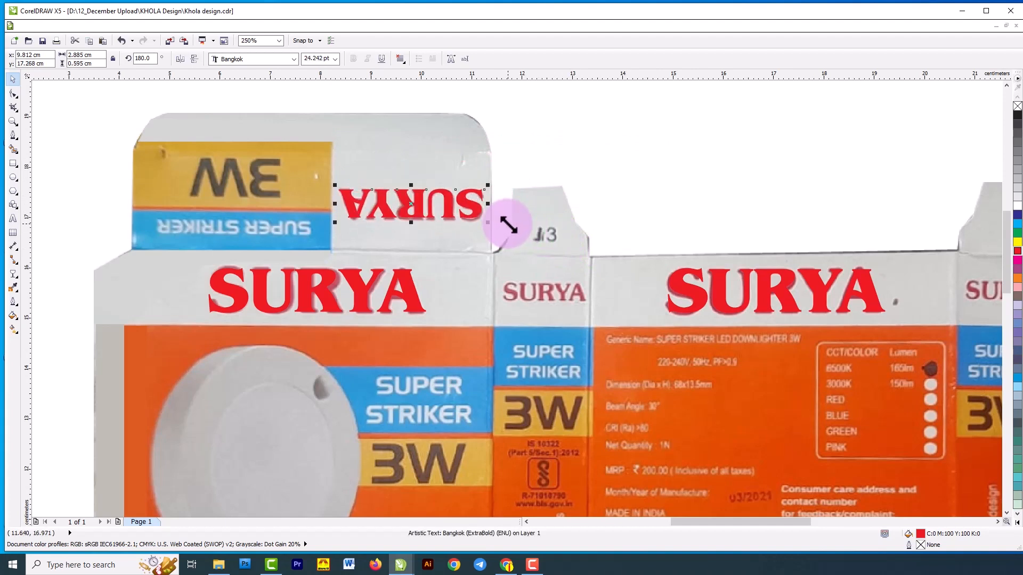
scroll(467, 179, "down", 2)
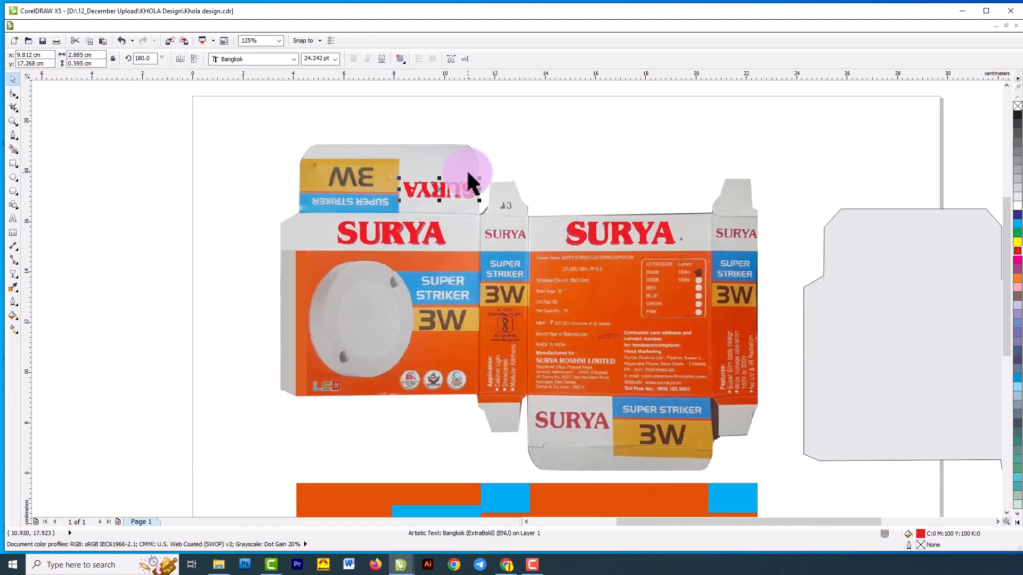
Copy the back panel's SURYA text over the far side panel's logo and scale it to about 1.67 cm wide
left_click(667, 239)
scroll(731, 235, "up", 2)
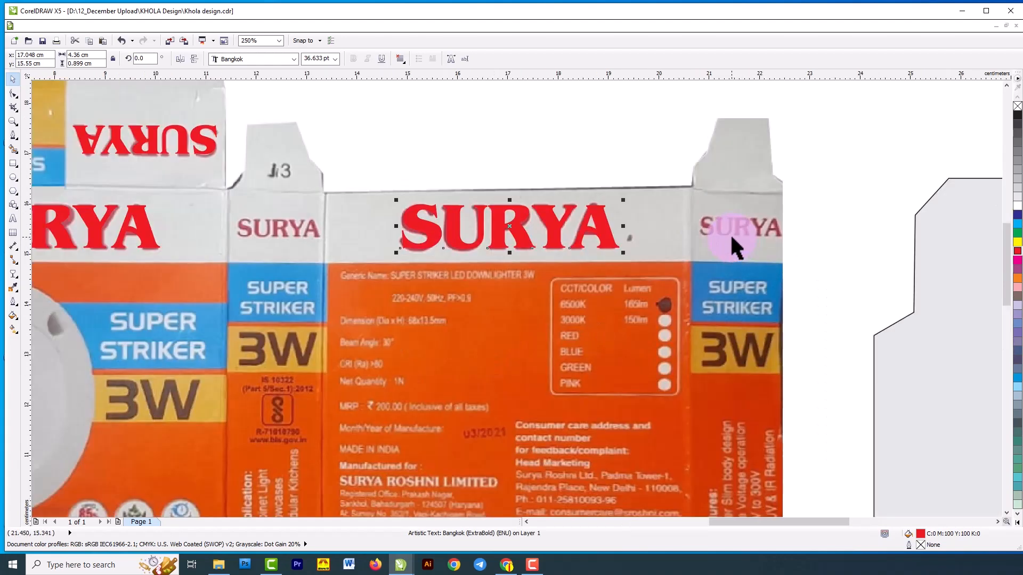
left_click_drag(548, 231, 838, 244)
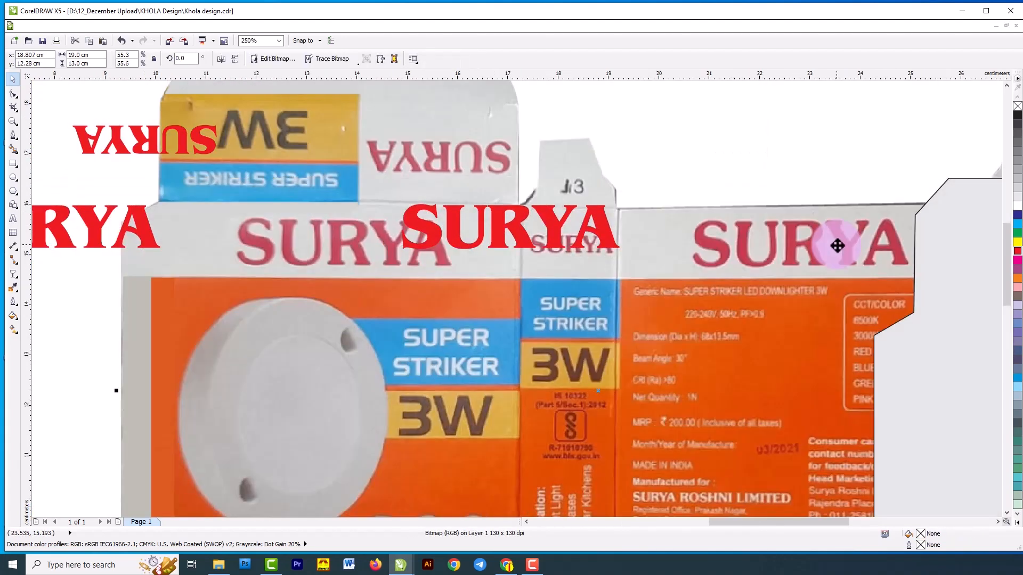
key("ctrl+z")
left_click(521, 224)
left_click_drag(521, 224, 815, 229)
left_click_drag(895, 262, 758, 235)
scroll(779, 229, "up", 2)
scroll(796, 229, "up", 1)
scroll(796, 232, "down", 2)
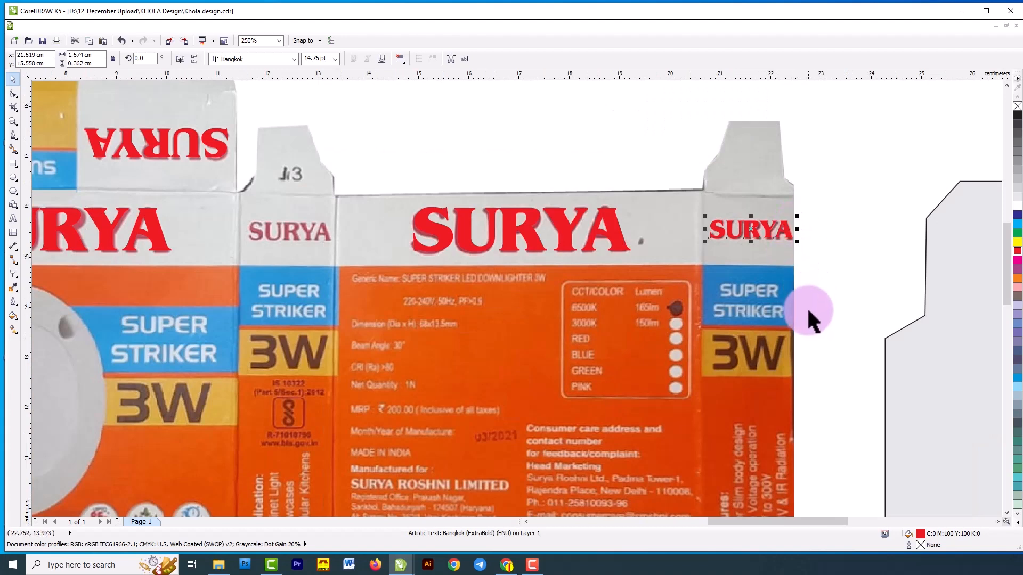
Copy the small SURYA text straight down about 1.24 cm onto the far side panel's blue SUPER STRIKER band
scroll(769, 251, "down", 1)
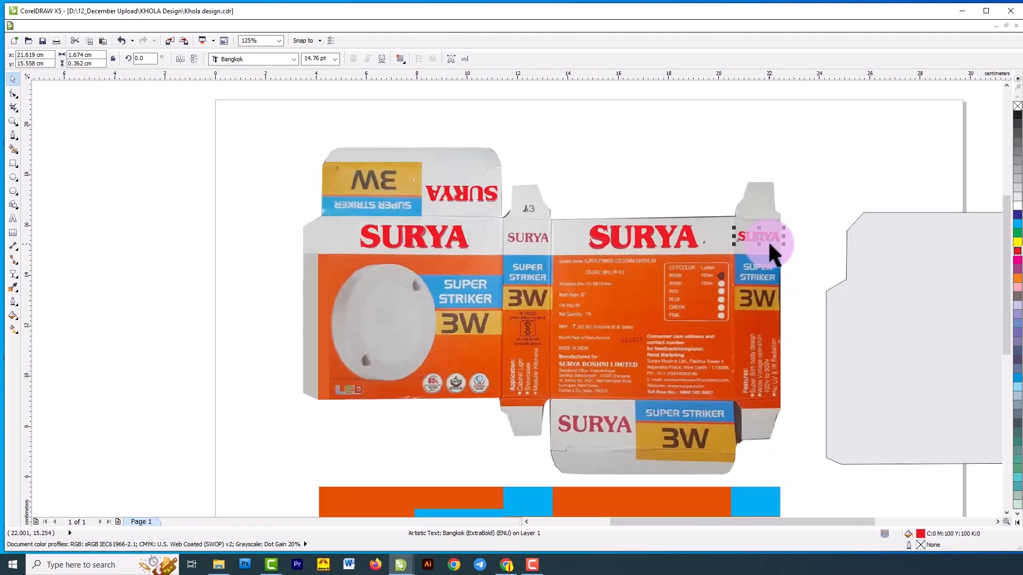
scroll(762, 270, "down", 1)
scroll(788, 321, "up", 1)
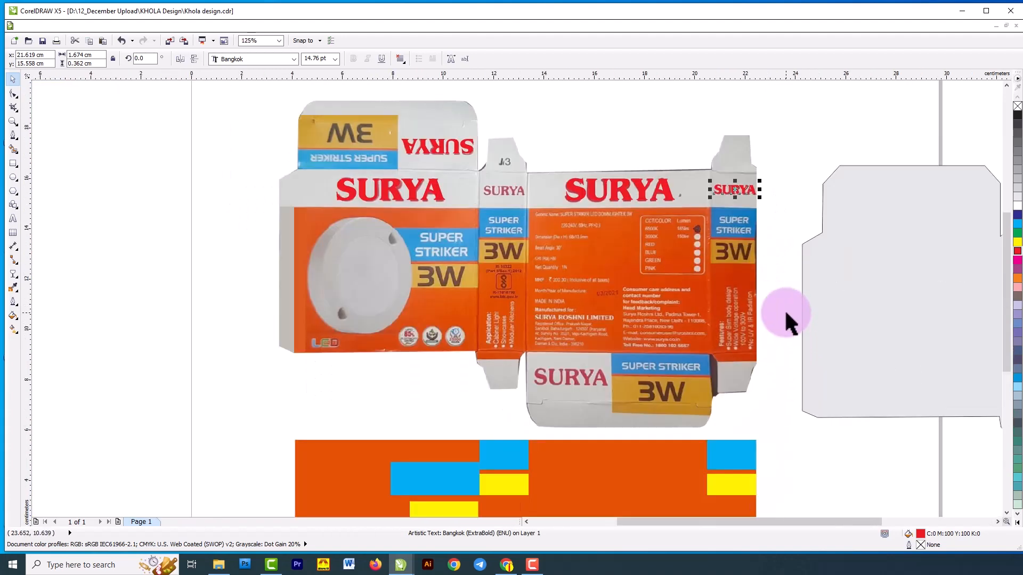
left_click_drag(735, 193, 715, 221)
scroll(619, 395, "down", 1)
scroll(613, 460, "up", 1)
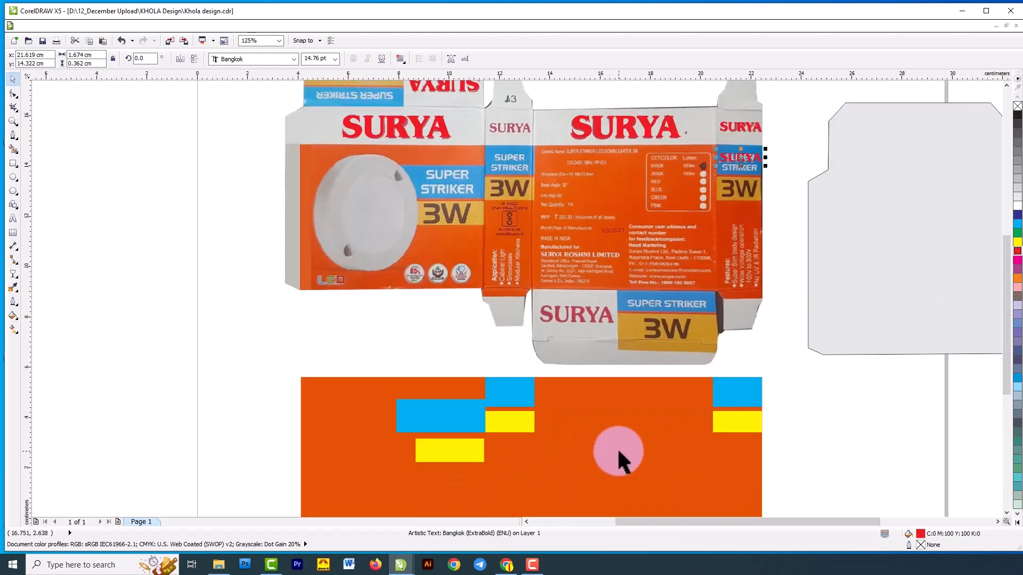
left_click(251, 290)
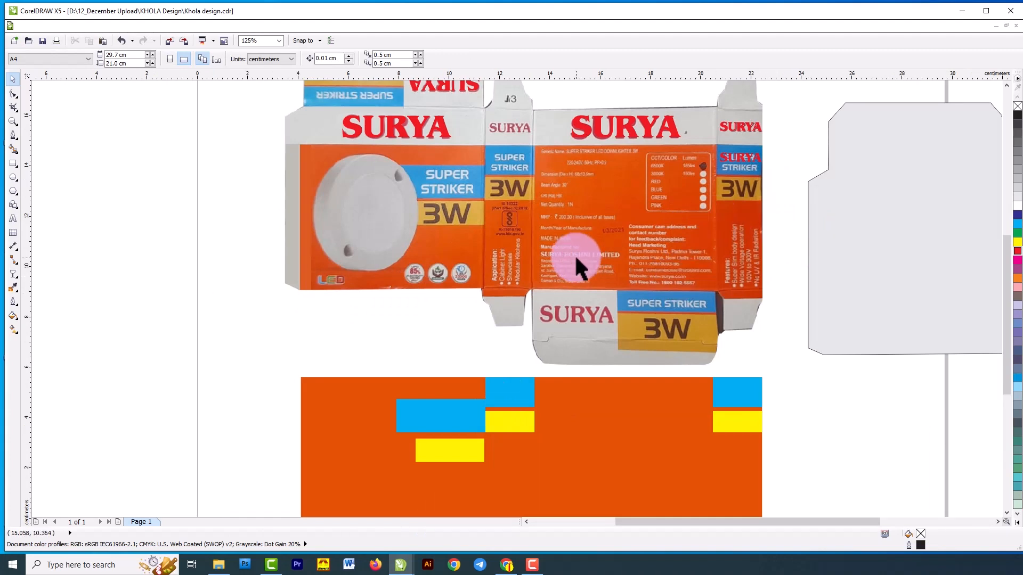
Trace the CCT/COLOR table's frame with a rectangle about 2.57 by 2.32 cm and round its corners to about 0.22 cm
scroll(569, 265, "down", 1)
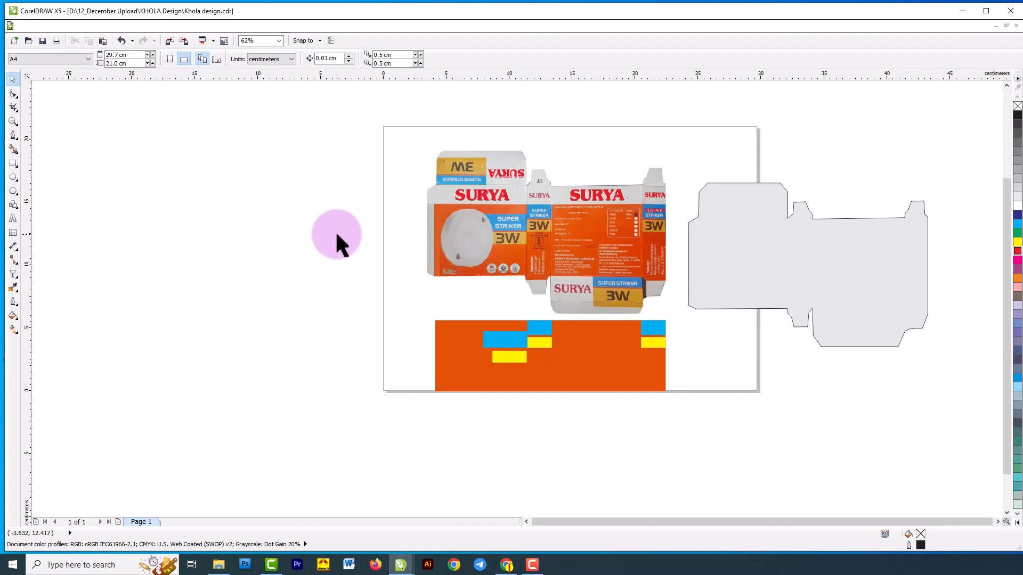
scroll(638, 202, "up", 2)
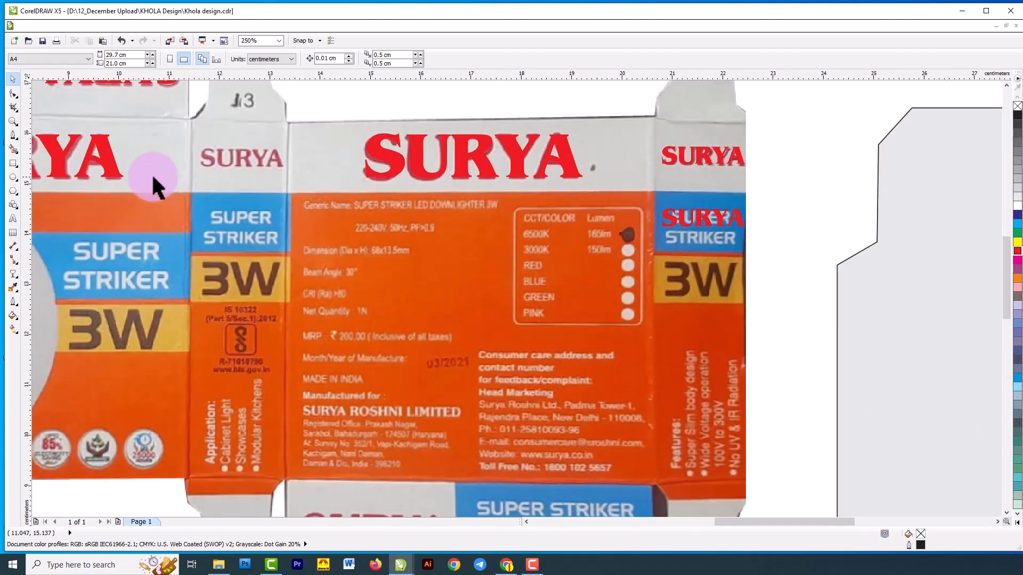
left_click(13, 164)
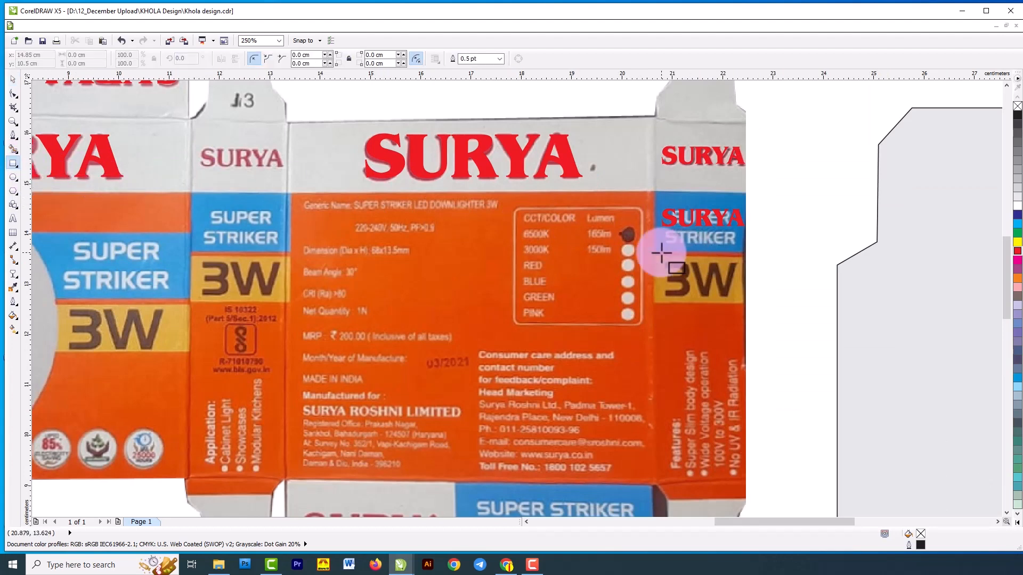
left_click_drag(513, 208, 642, 324)
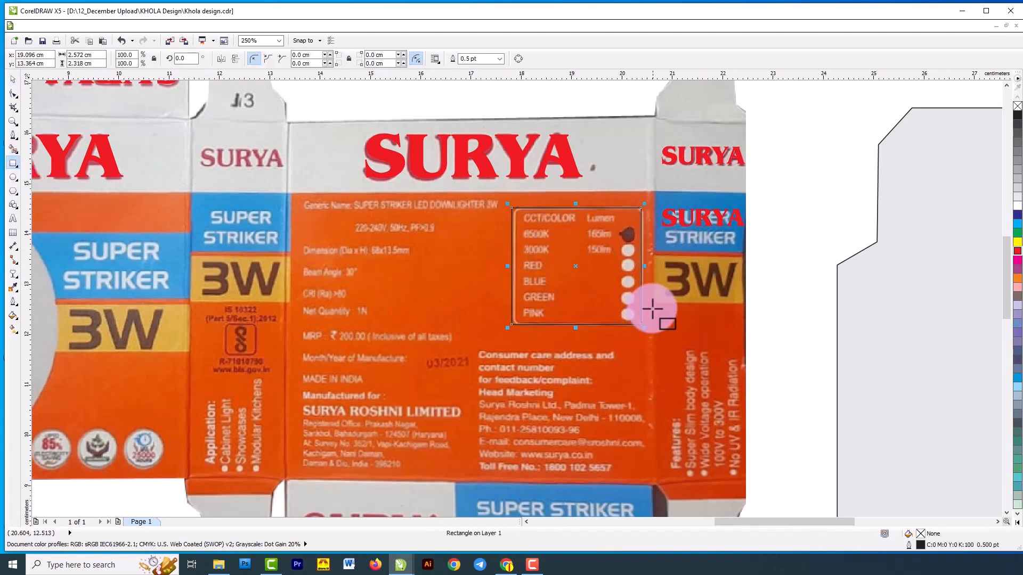
scroll(600, 242, "up", 1)
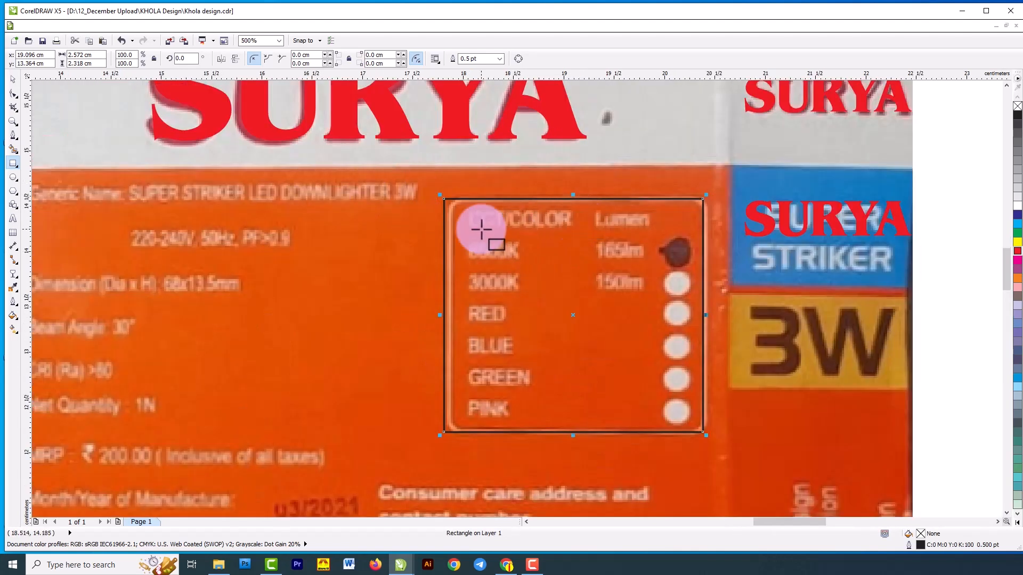
left_click(14, 94)
left_click_drag(451, 206, 468, 213)
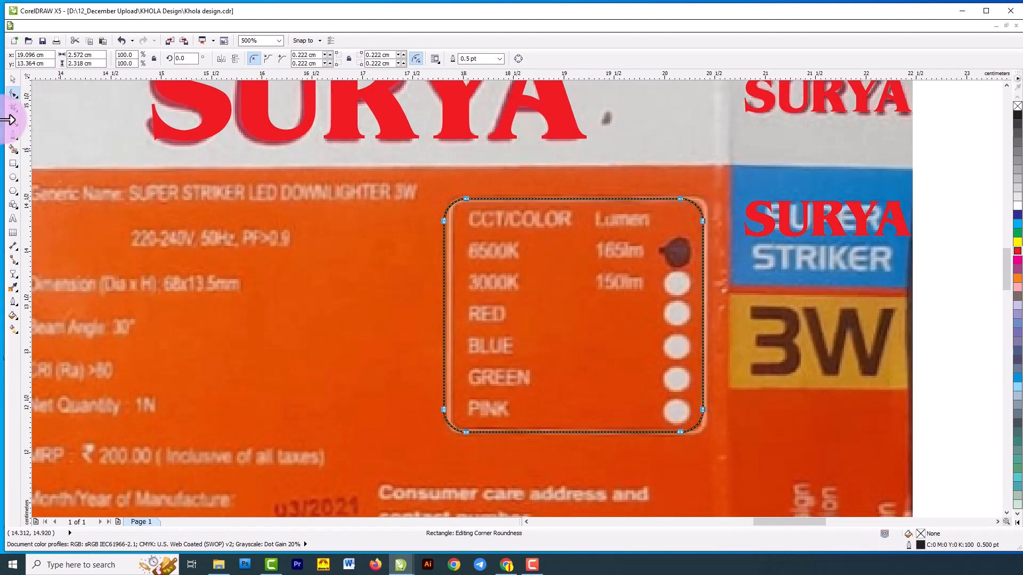
left_click(13, 80)
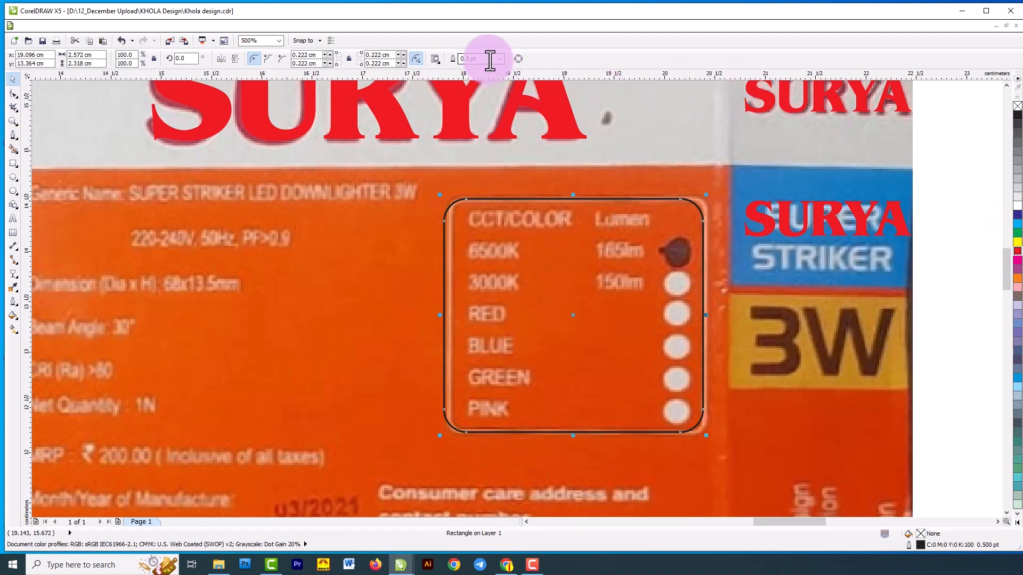
Set the rounded rectangle's outline to 1 pt and colour it white, trying a 3 pt width first
left_click_drag(487, 60, 427, 68)
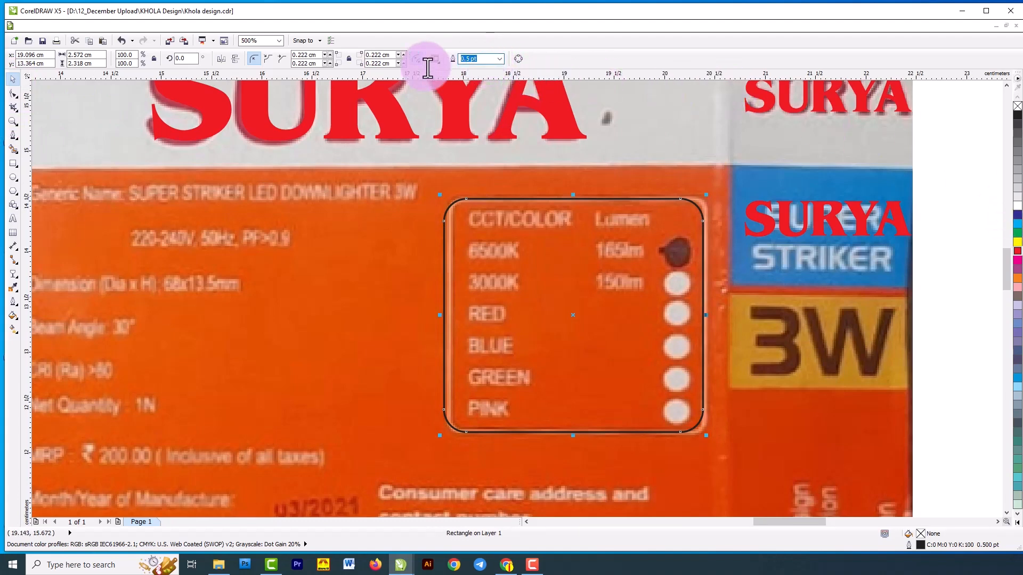
type("3")
key("Return")
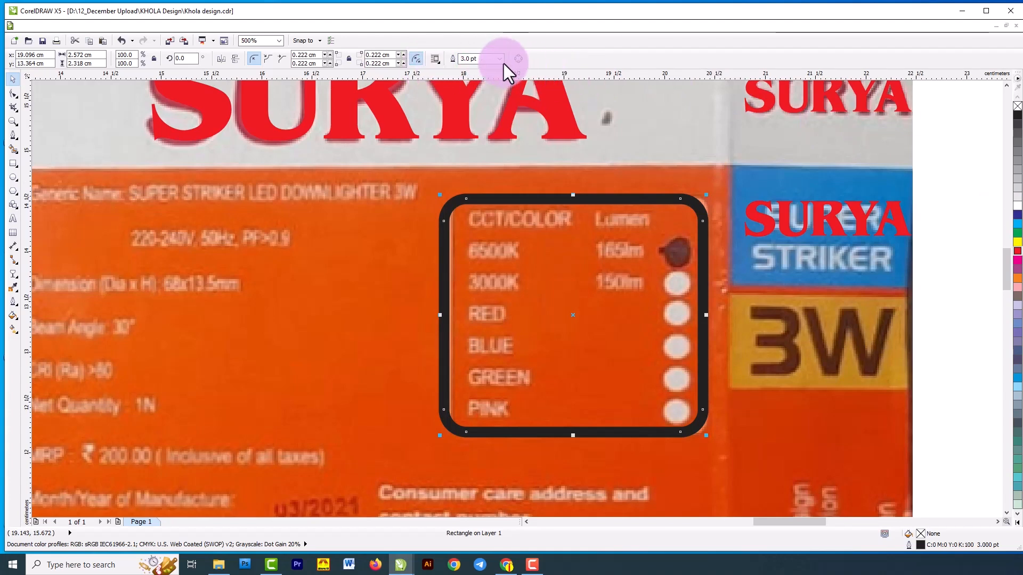
key("Return")
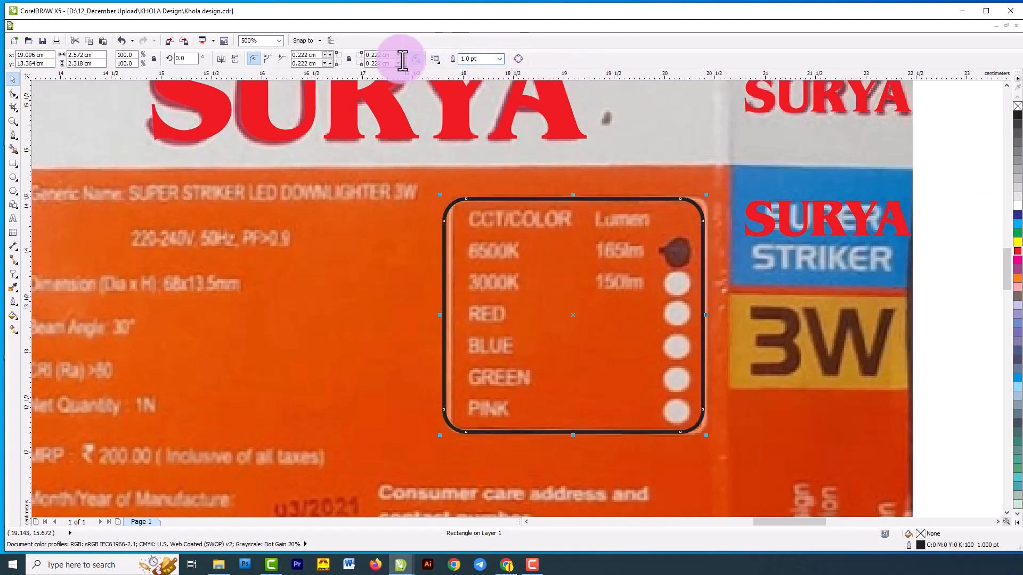
scroll(644, 187, "down", 1)
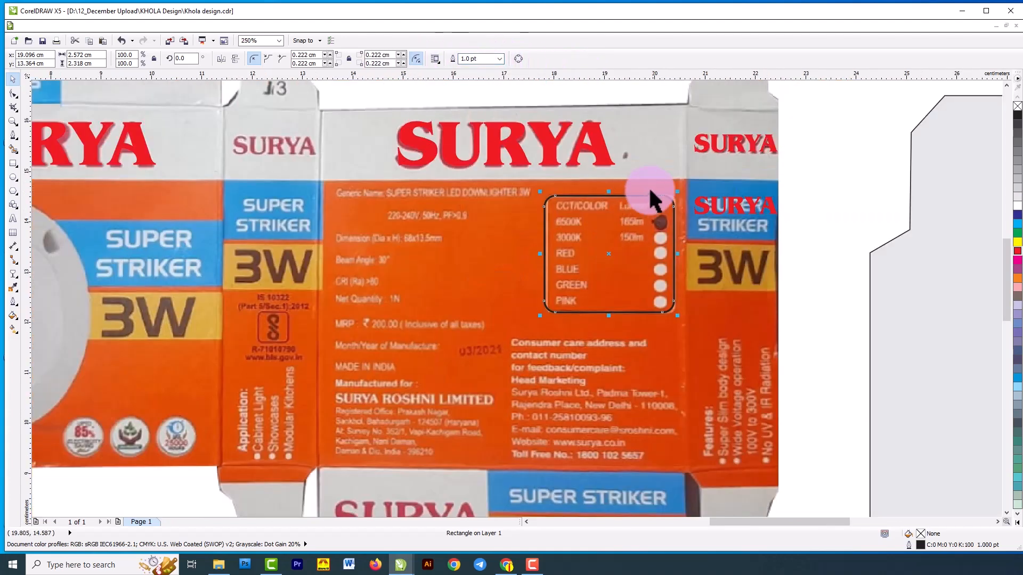
right_click(1017, 213)
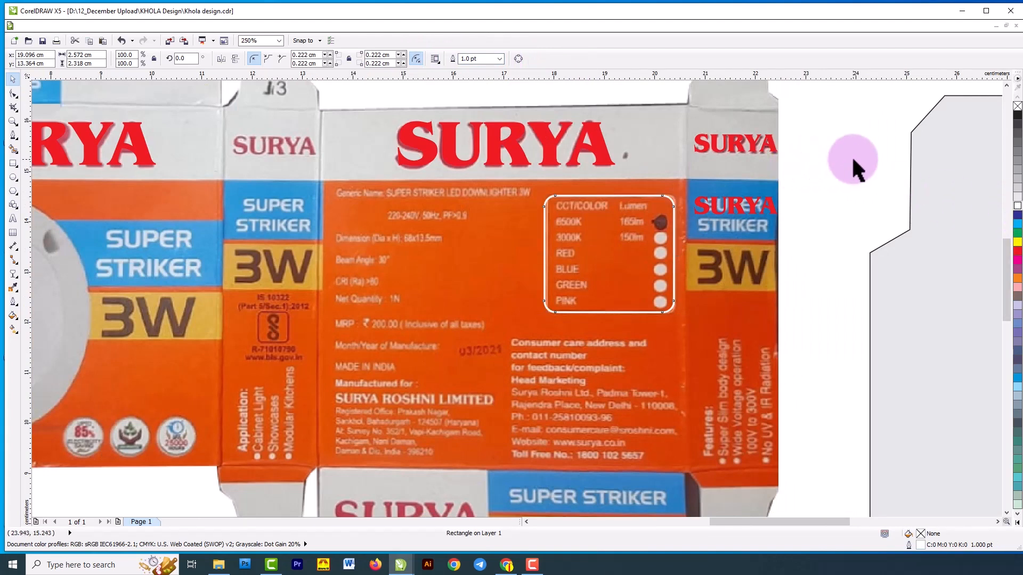
left_click(851, 155)
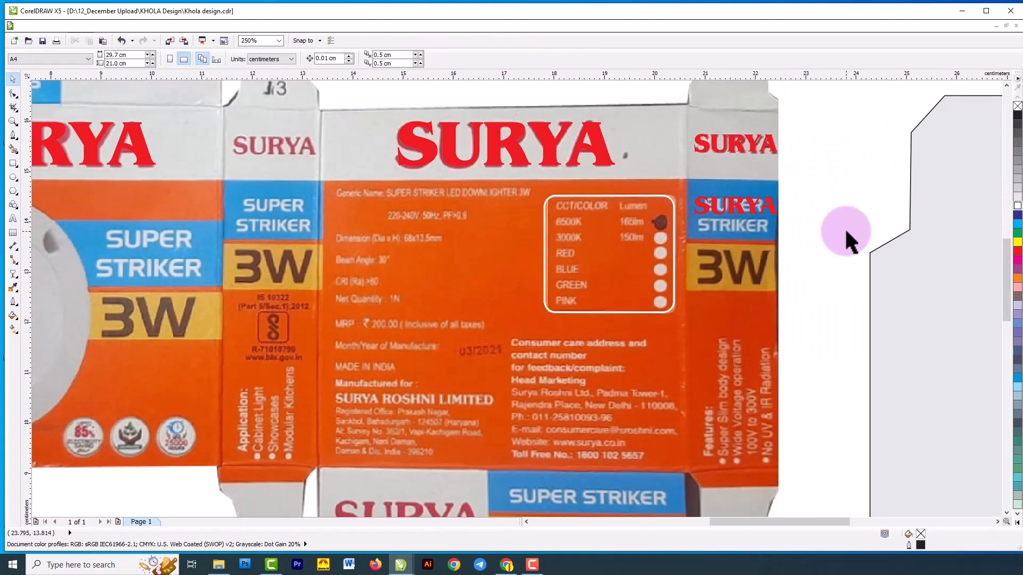
Add the Arial text "se" at the start of the printed consumer care block and scale it to about 10.2 pt
scroll(560, 218, "down", 1)
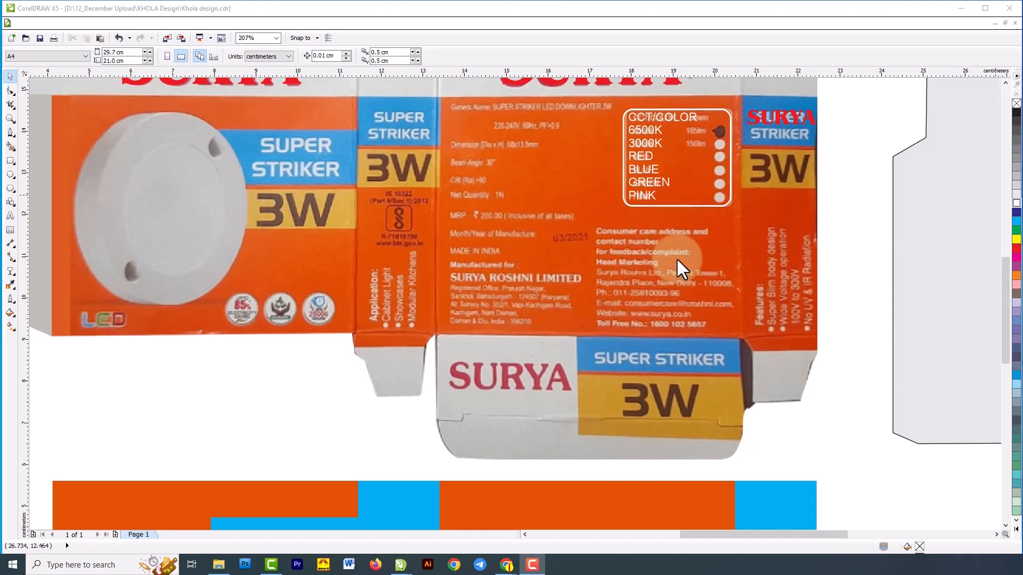
left_click(10, 216)
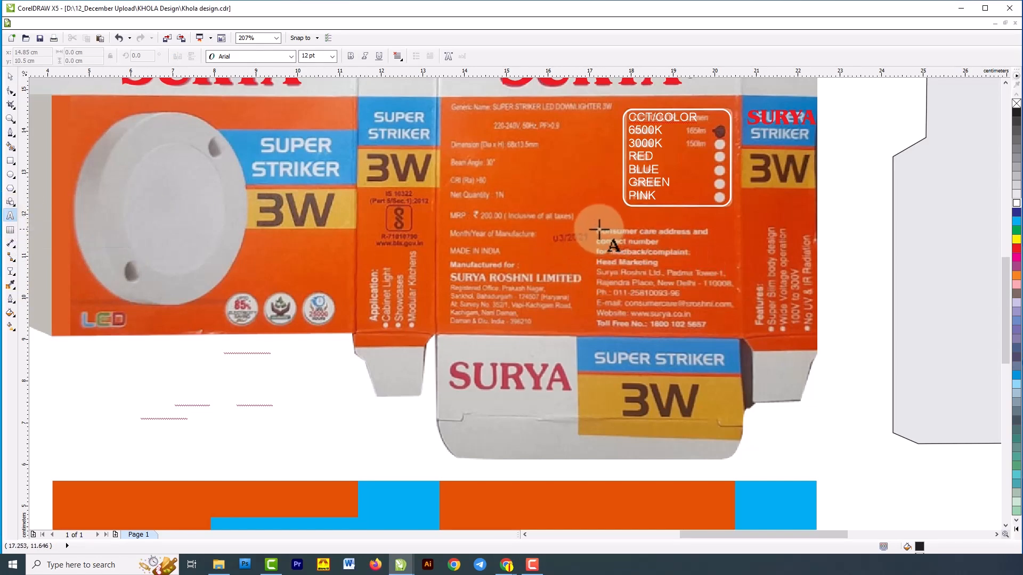
left_click(635, 236)
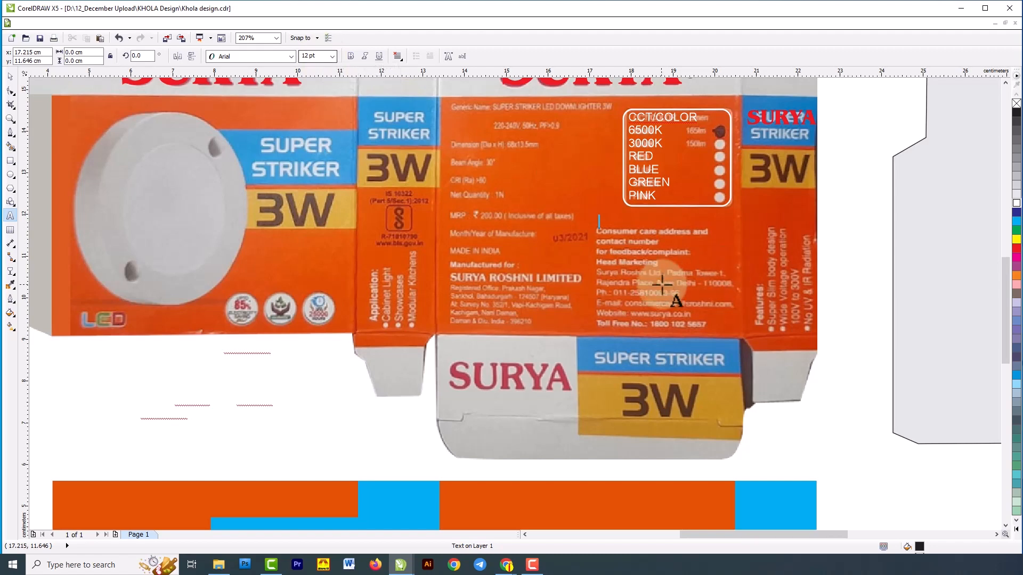
type("se")
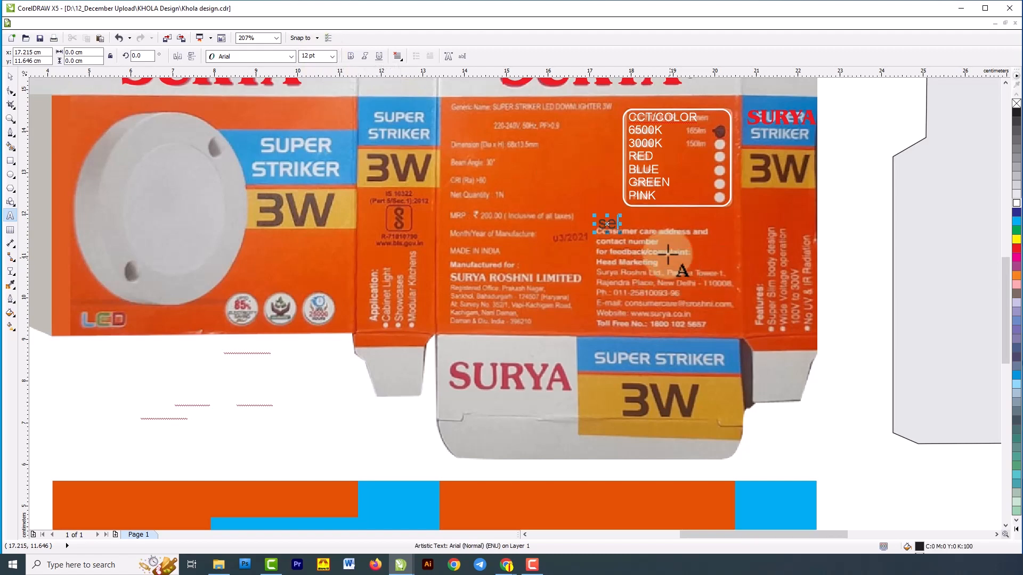
scroll(612, 227, "up", 2)
left_click(10, 76)
left_click_drag(617, 212, 593, 247)
scroll(604, 228, "up", 1)
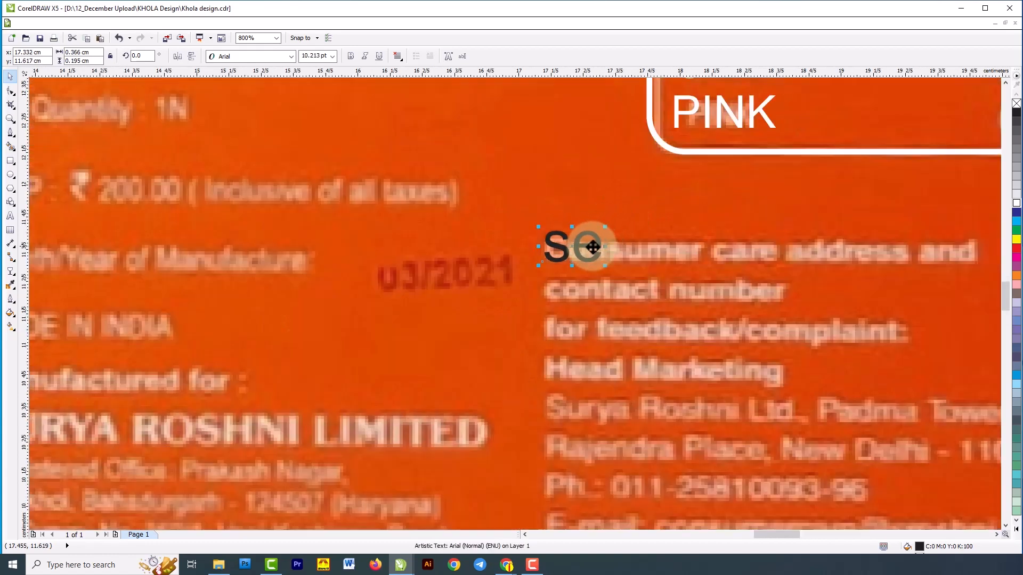
Replace the "se" text with "Consumber care" and scale it to about 1.39 cm wide to match the printed line
key("F8")
key("ctrl+a")
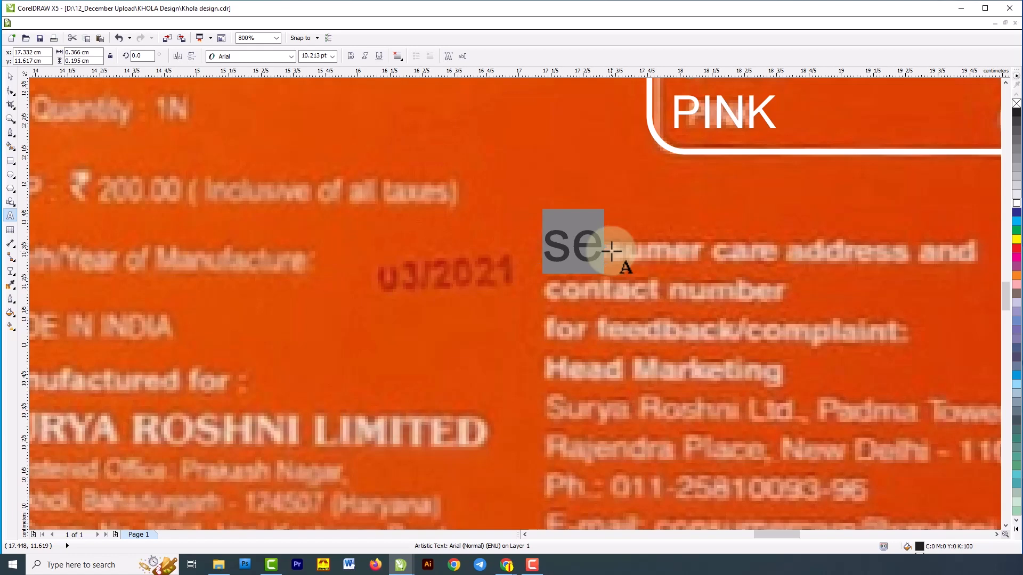
type("C")
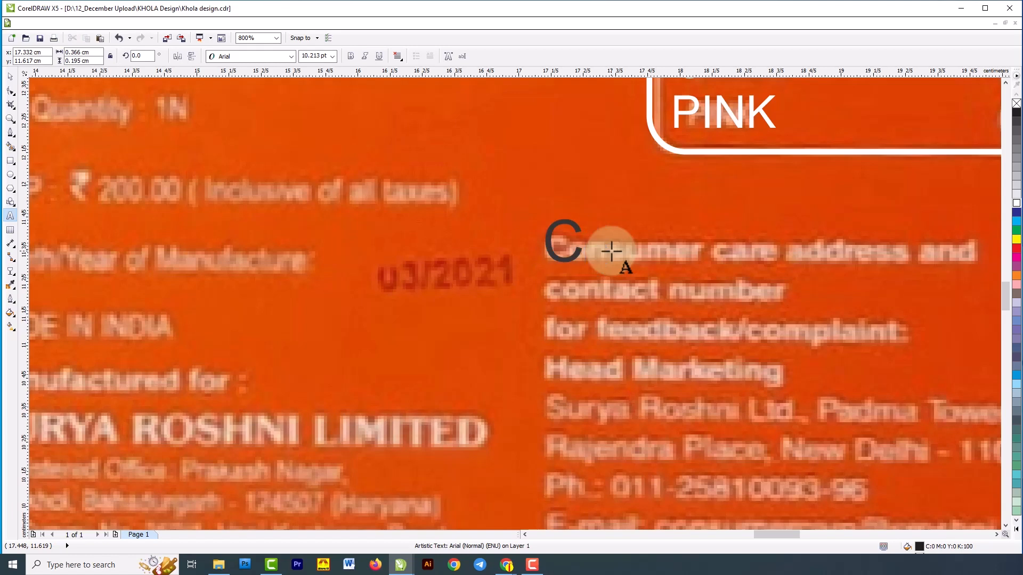
type("onsumb")
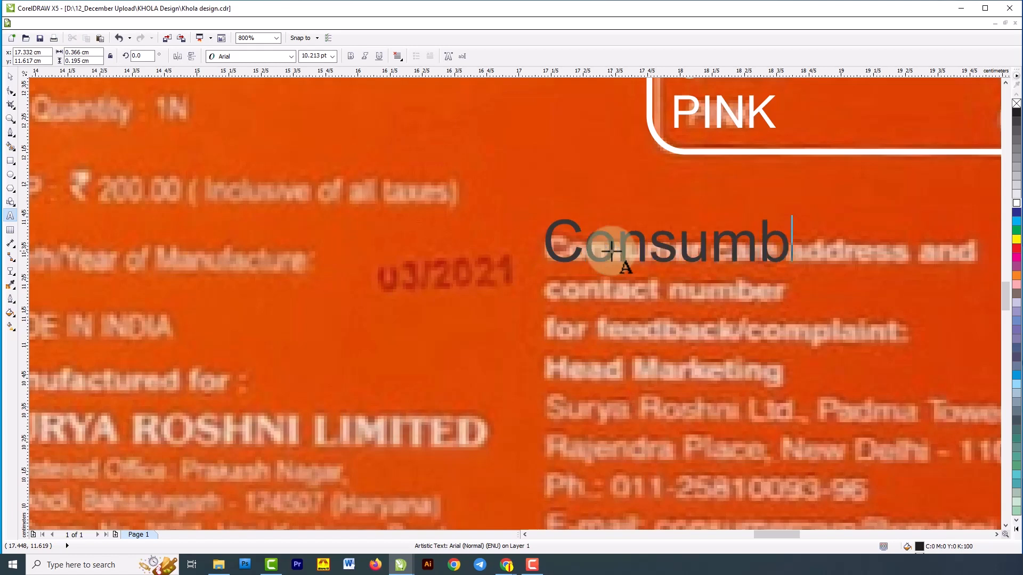
type("er care")
scroll(613, 250, "down", 1)
left_click(10, 77)
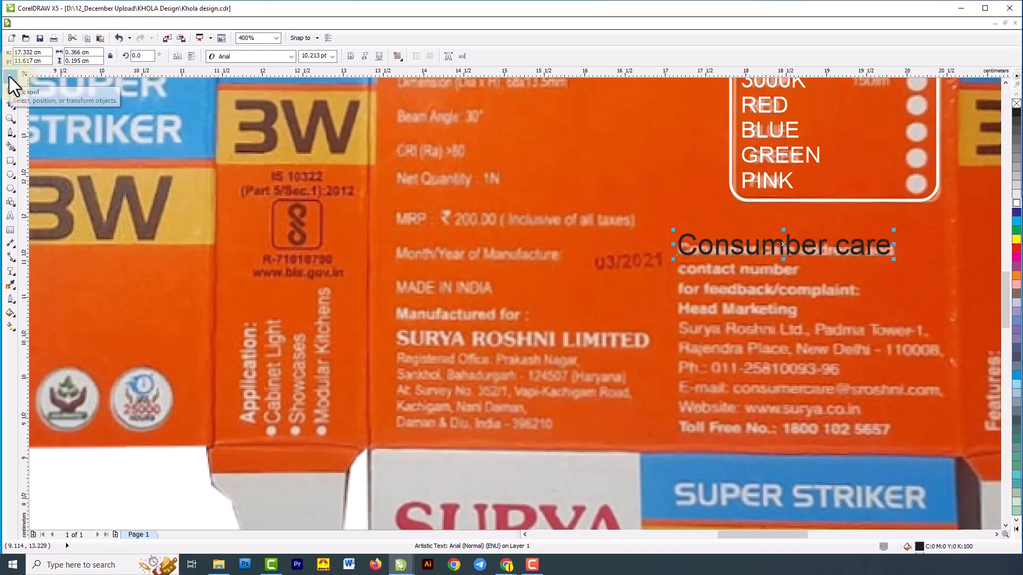
left_click_drag(894, 230, 776, 246)
Extend the consumer care text line with "Address and"
scroll(808, 242, "up", 2)
double_click(765, 247)
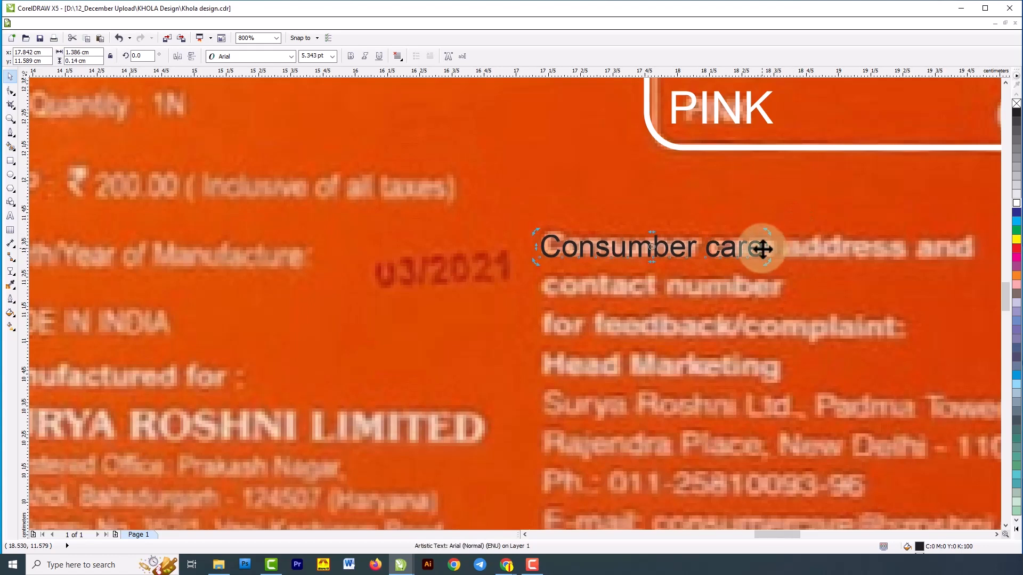
type("Address an")
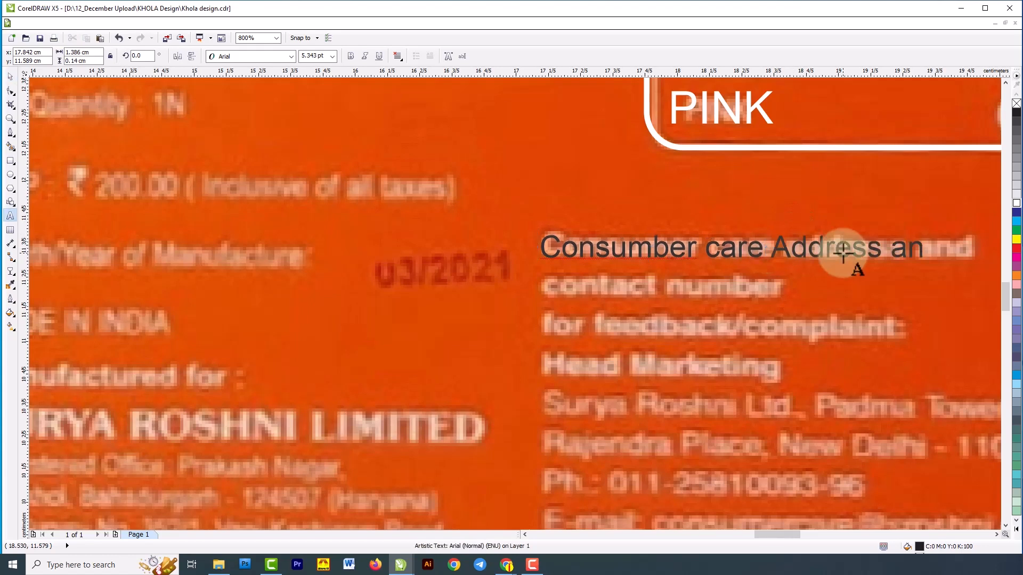
type("d")
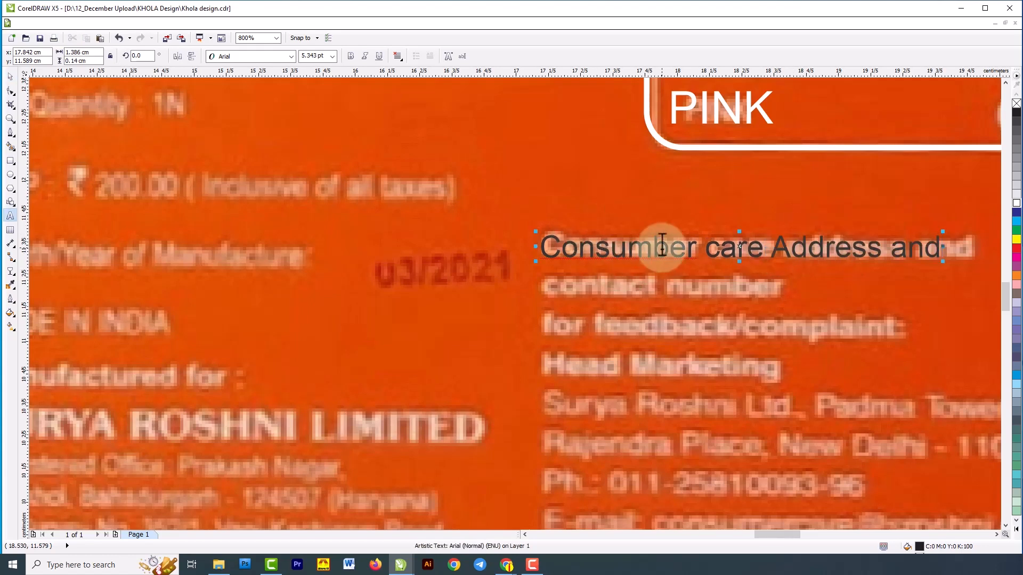
Scale the white consumer care text block to about 6.2 pt and narrow it to about 3.26 cm to fit the printed block
scroll(647, 240, "down", 2)
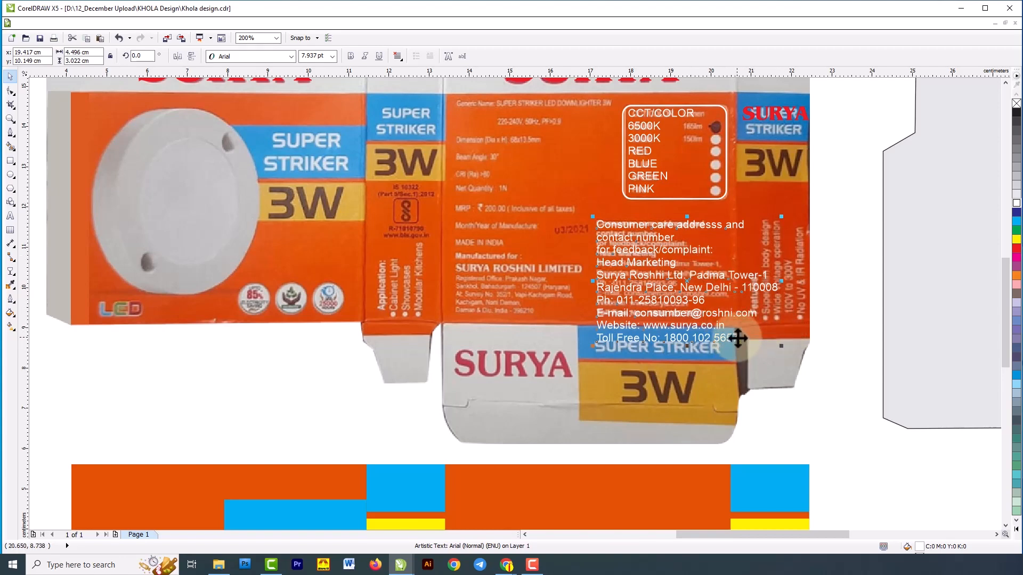
left_click(796, 408)
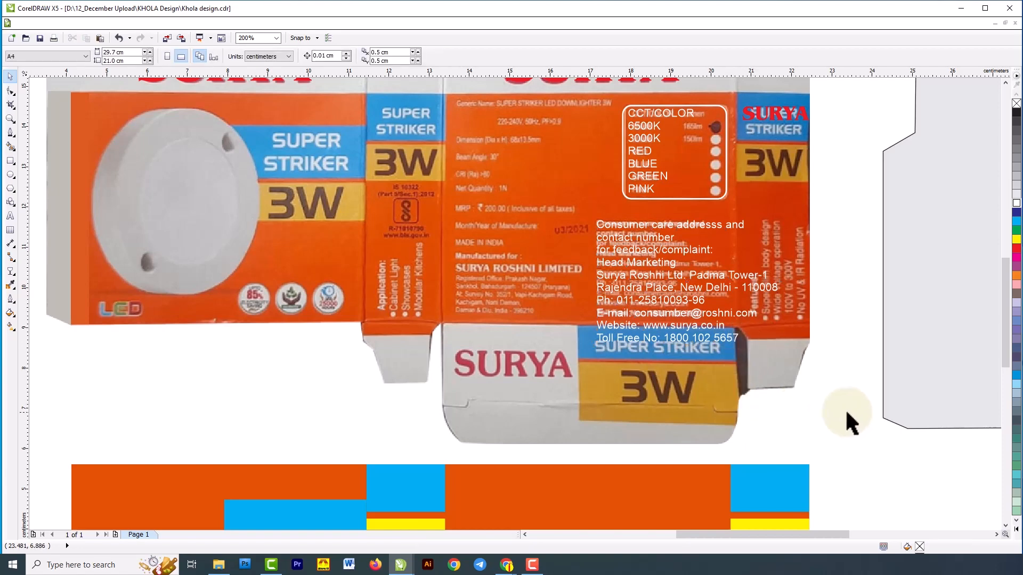
left_click(714, 270)
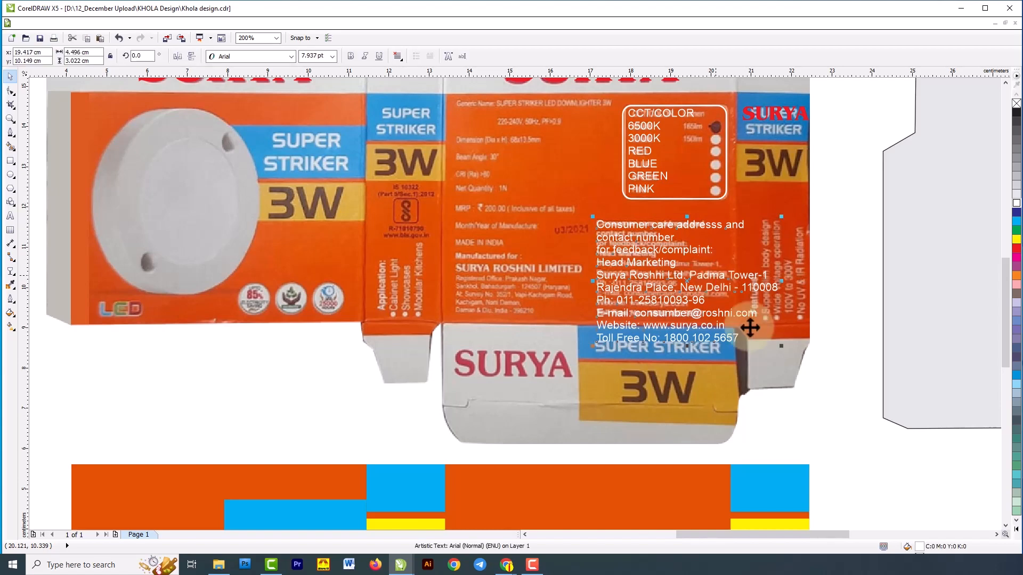
left_click_drag(781, 348, 747, 320)
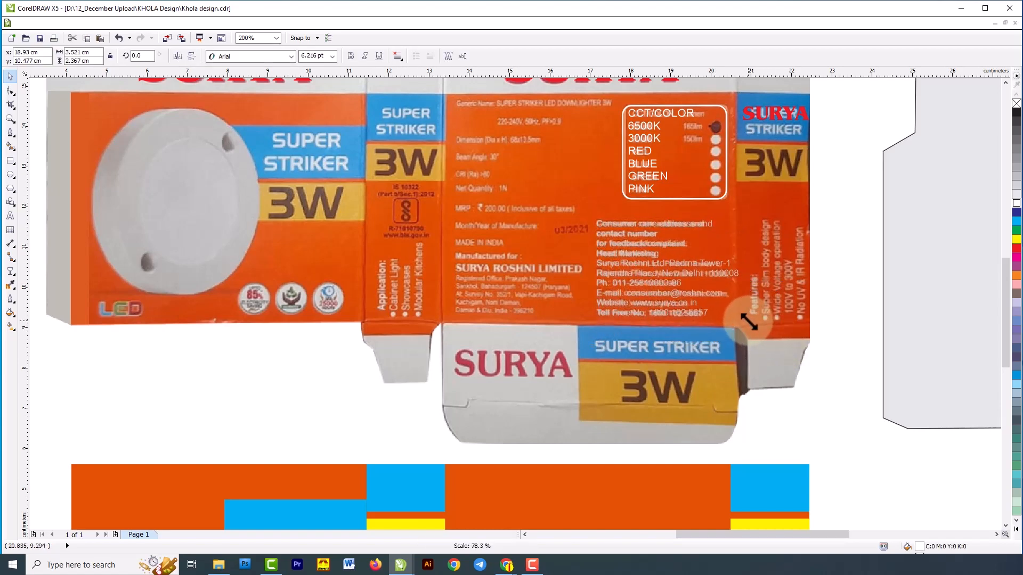
scroll(702, 273, "up", 2)
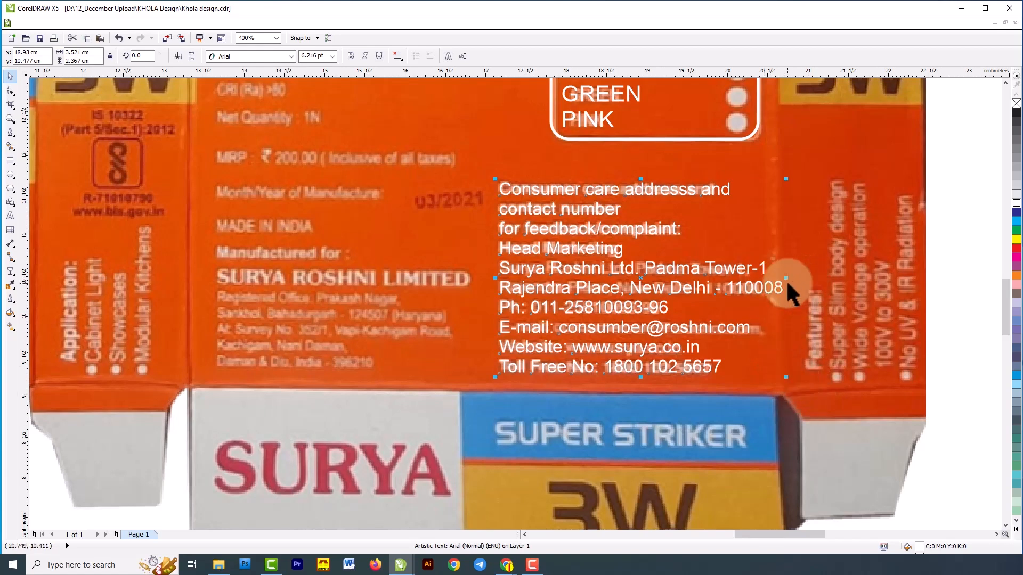
left_click_drag(787, 279, 767, 288)
Duplicate the consumer care text over the manufacturer details and replace the copy's content with the lines "Application:", "Cabinet Light", "Chowcase" and "Modular Kitchen"
scroll(815, 214, "down", 2)
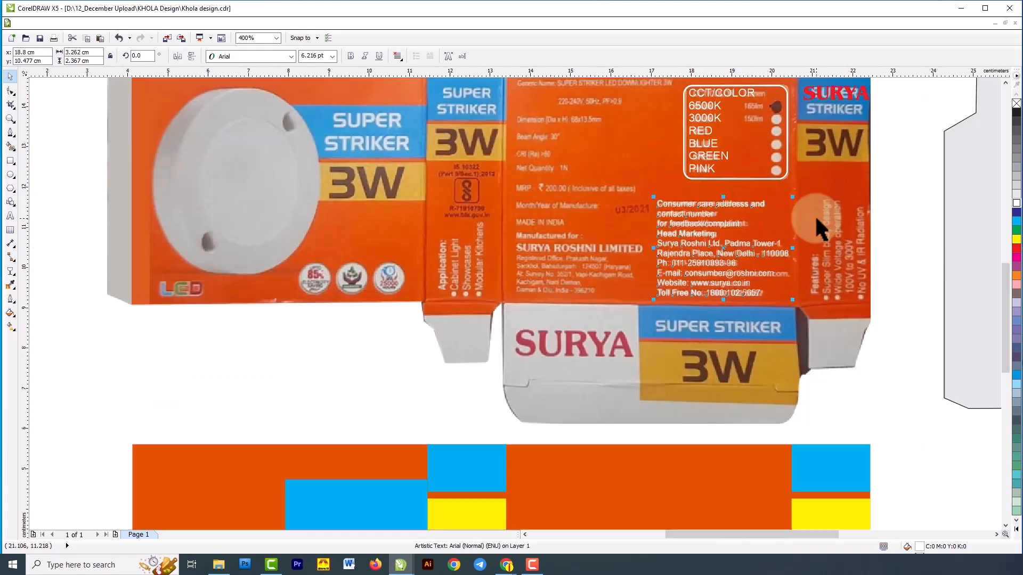
scroll(642, 250, "up", 1)
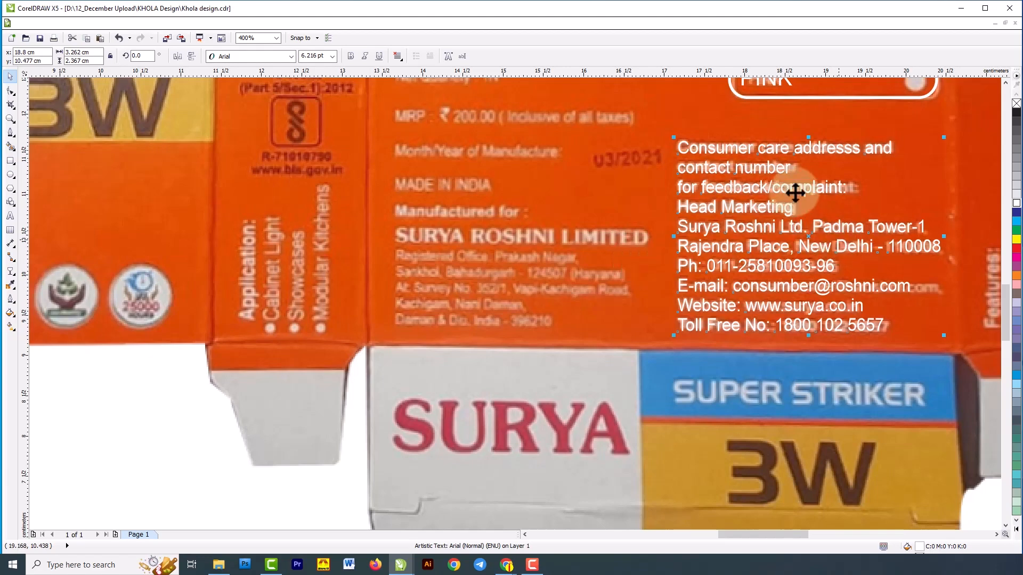
left_click_drag(770, 148, 434, 182)
double_click(401, 179)
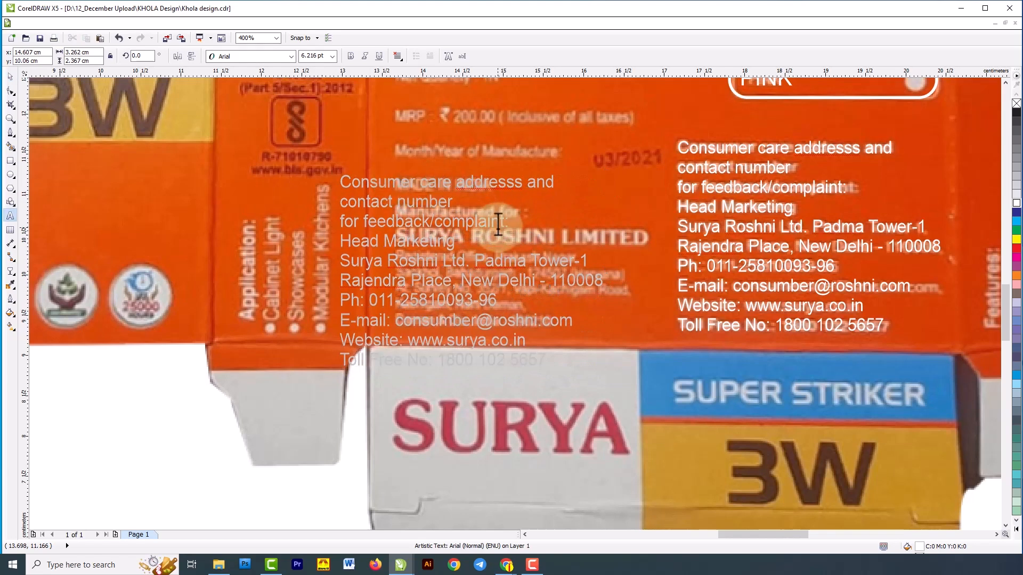
key("ctrl+a")
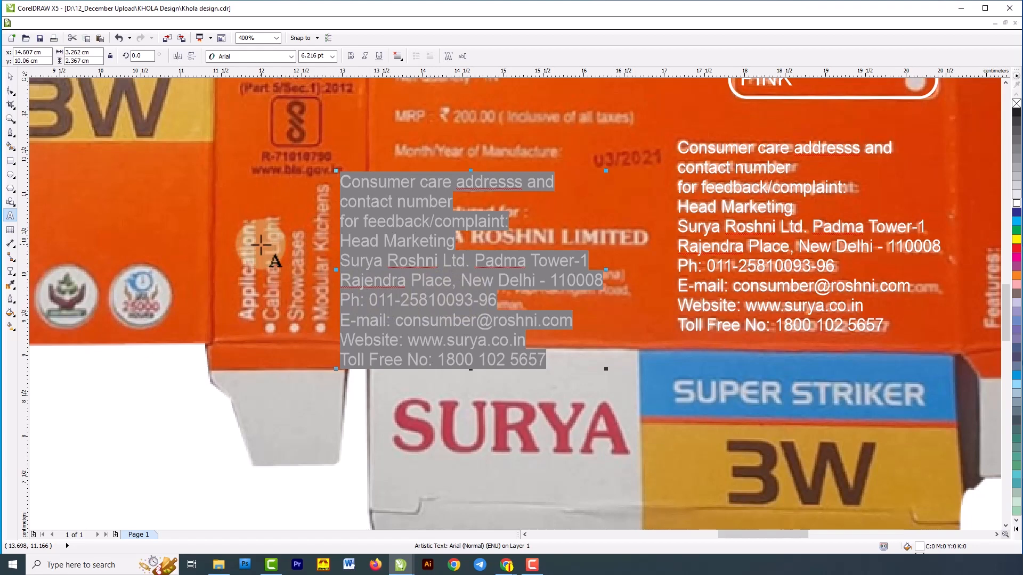
key("Delete")
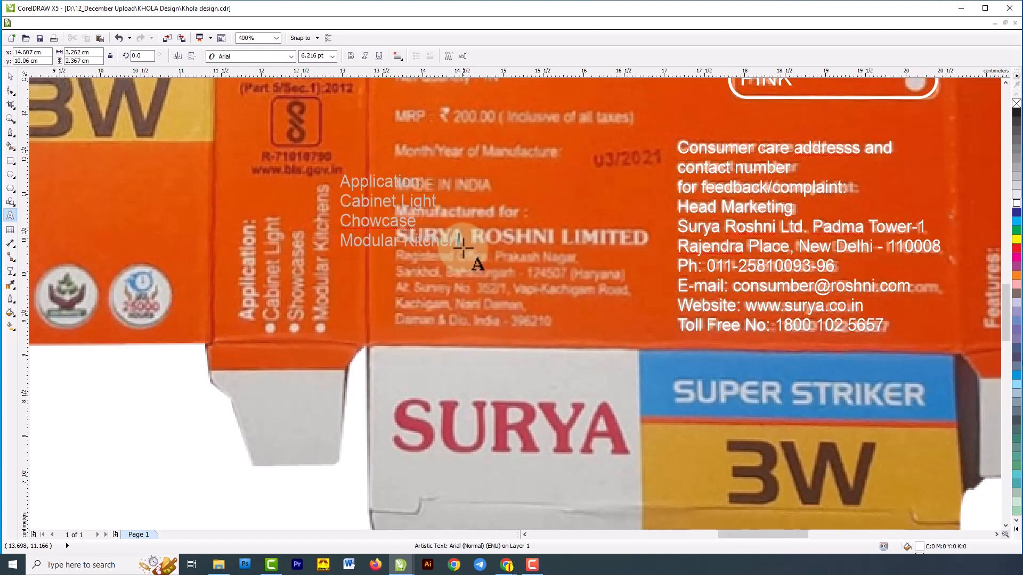
Make the "Application:" heading line of the new text block bold
left_click_drag(344, 181, 465, 177)
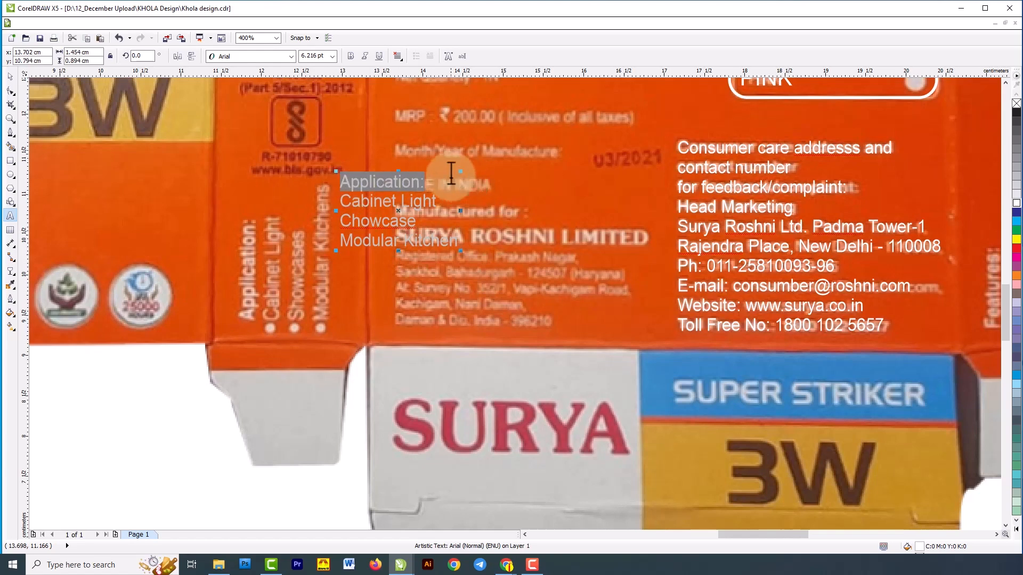
left_click(351, 56)
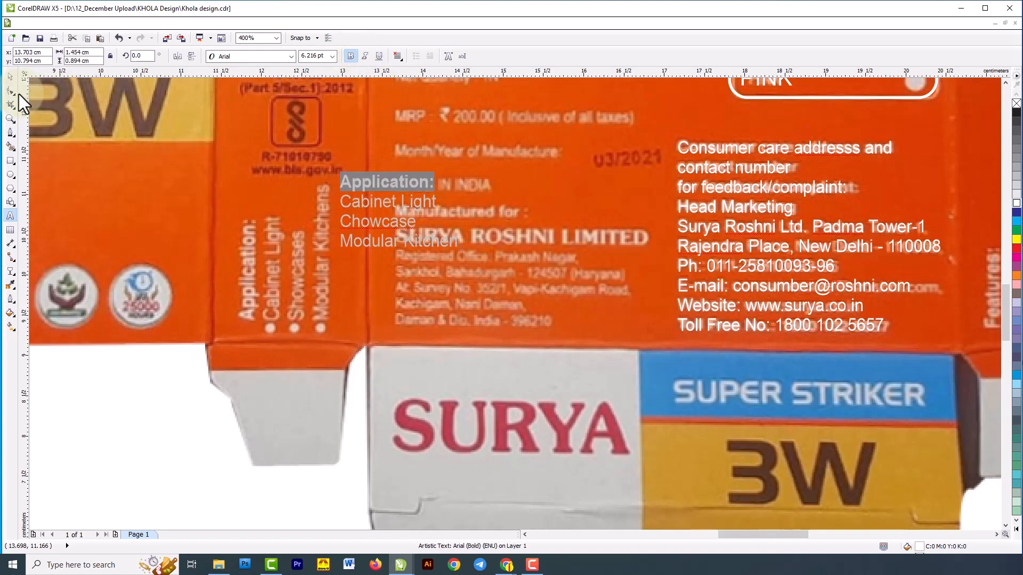
left_click(10, 77)
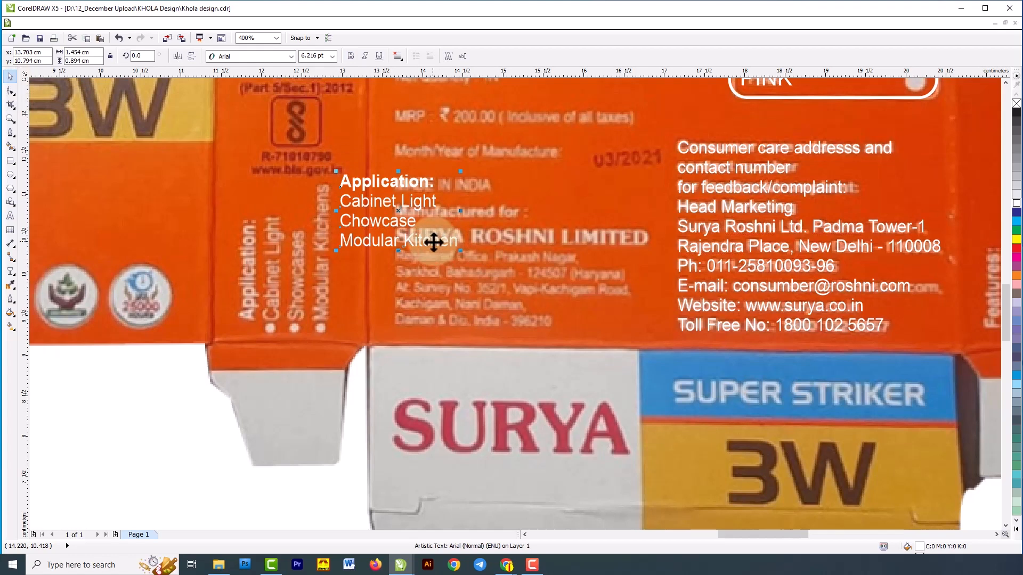
double_click(432, 242)
left_click(10, 76)
Rotate the Application text block 90° and move it onto the printed Application text on the narrow side panel
left_click(402, 181)
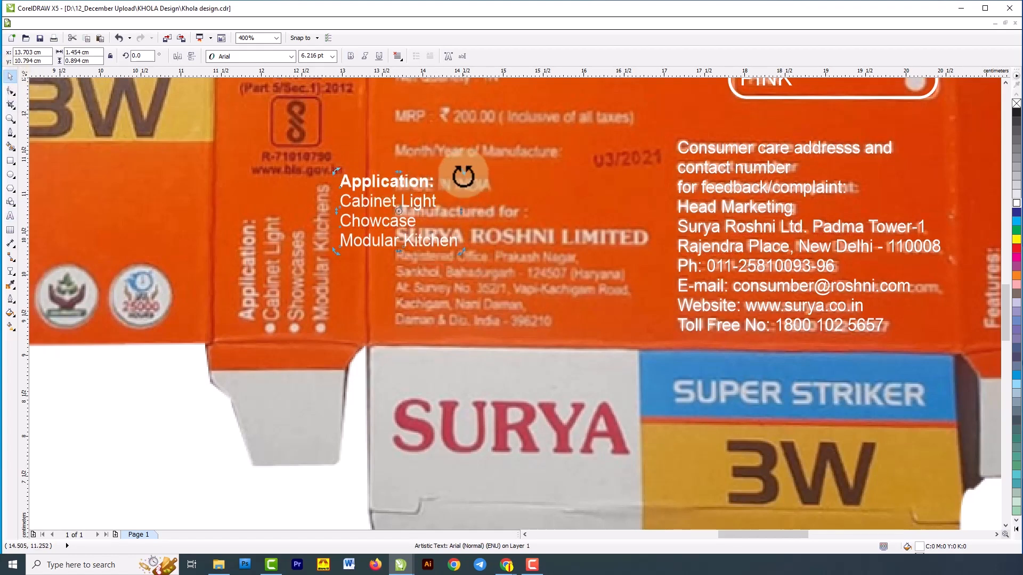
left_click_drag(463, 252, 434, 151)
left_click(213, 474)
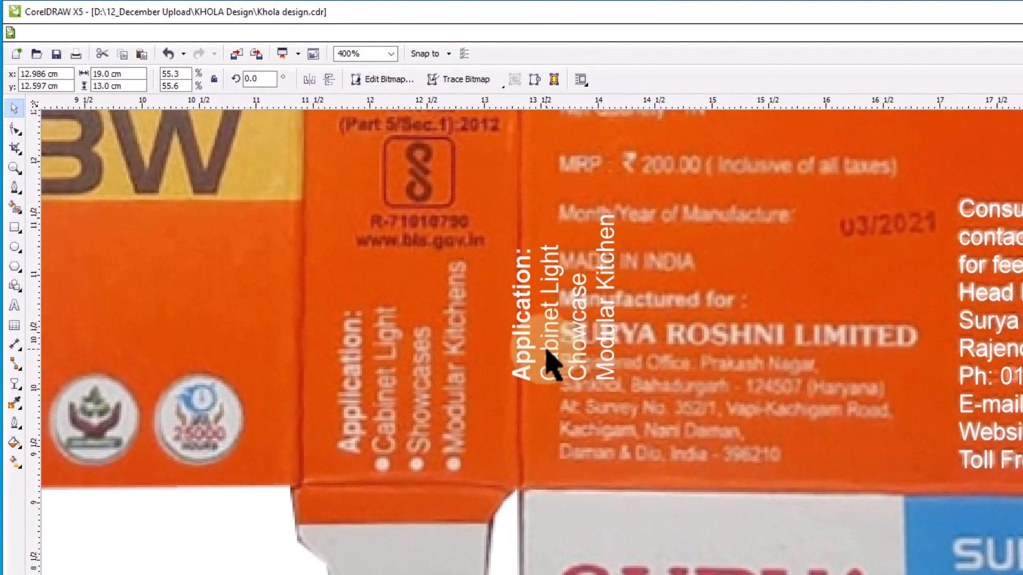
left_click_drag(551, 365, 358, 407)
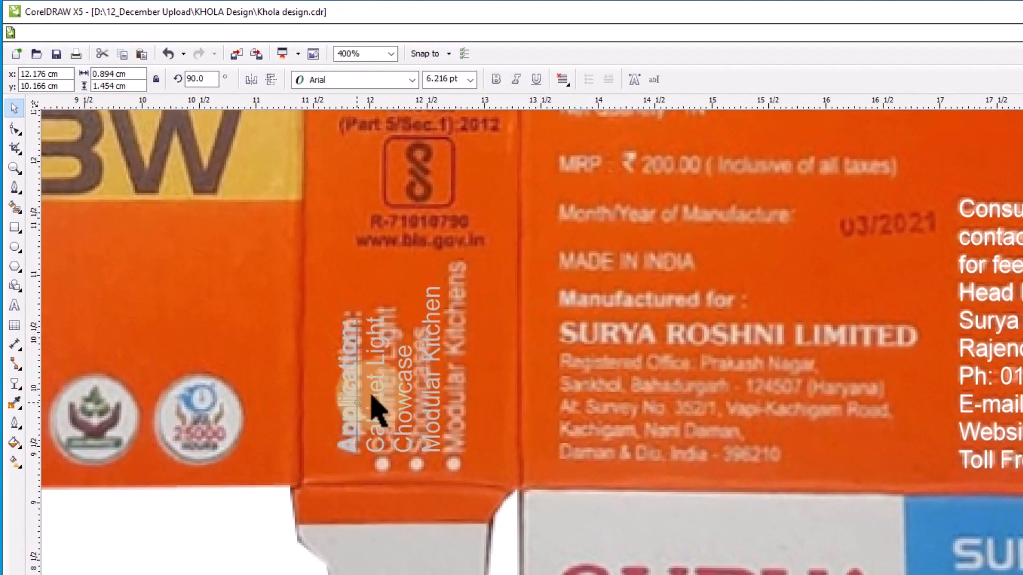
Widen the Application text's line spacing until the block is about 1.08 cm wide, and stretch it to about 1.61 cm tall to match the print
left_click(18, 133)
left_click_drag(349, 468, 355, 495)
left_click(15, 108)
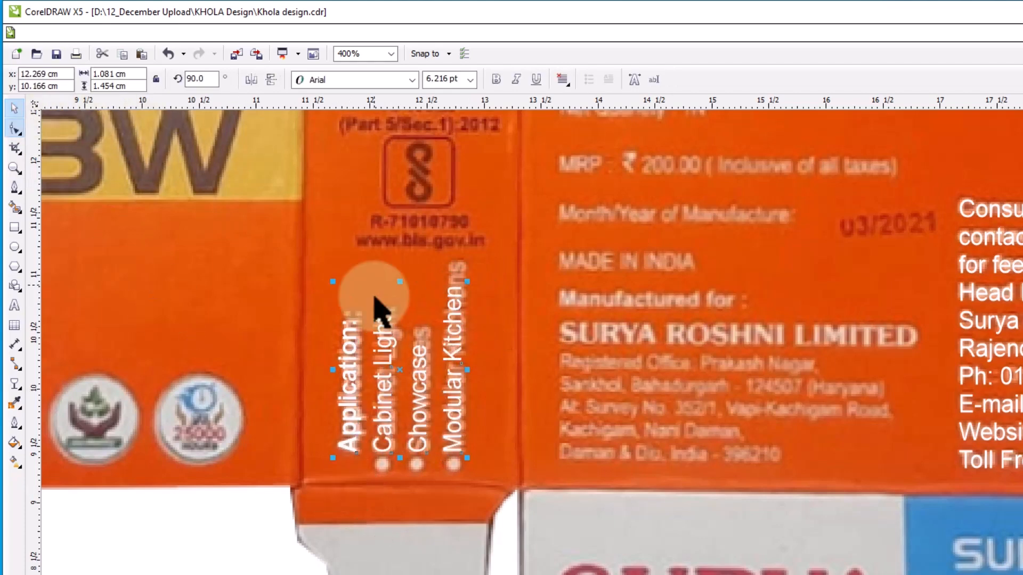
left_click_drag(401, 281, 411, 262)
scroll(655, 347, "down", 1)
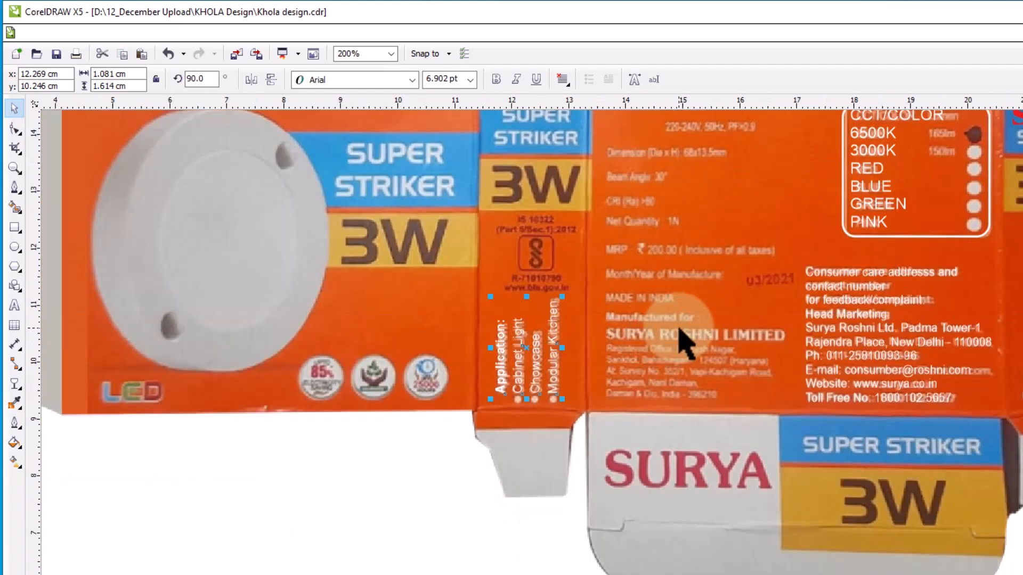
scroll(800, 368, "down", 1)
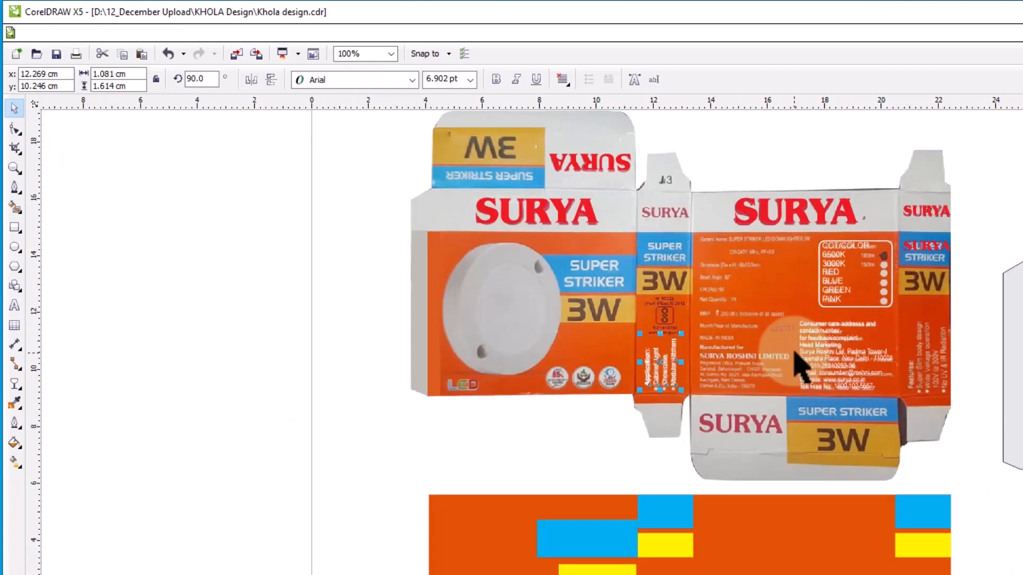